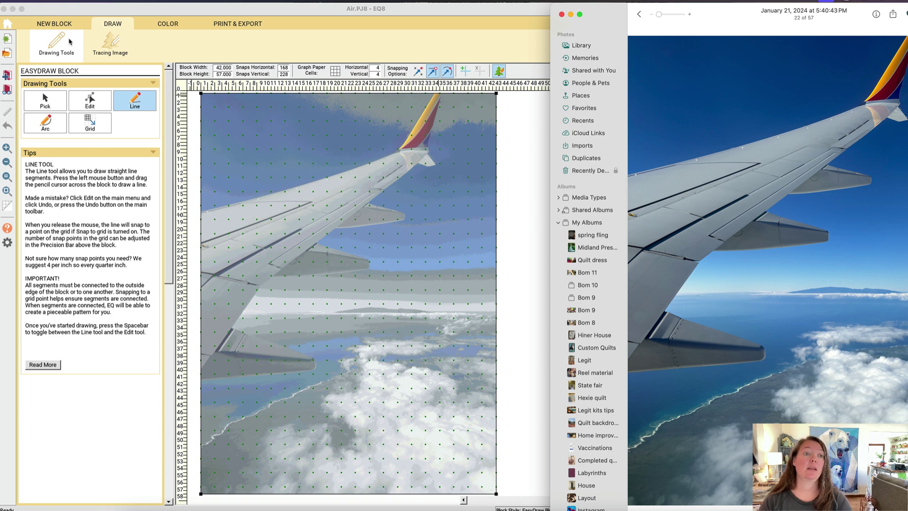
Switch to EQ8 and draw a line along the wing's lower edge to the block's right edge, extending its lower end to the left edge.
left_click(62, 10)
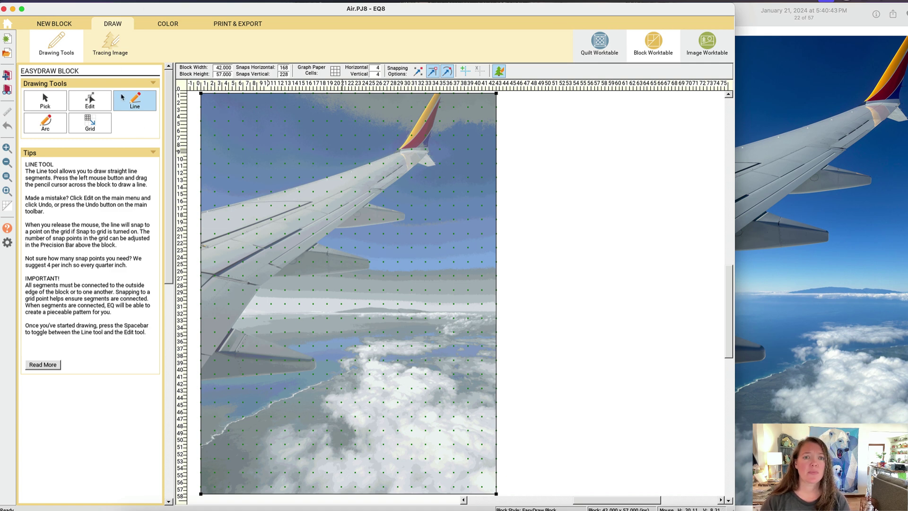
left_click_drag(260, 286, 497, 102)
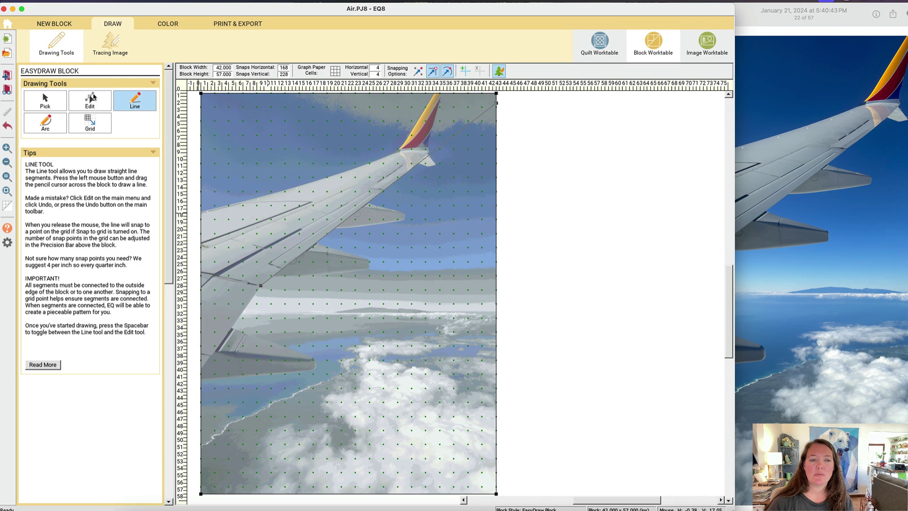
left_click(90, 101)
mouse_move(260, 285)
left_mouse_down()
mouse_move(192, 334)
mouse_move(200, 333)
left_mouse_up()
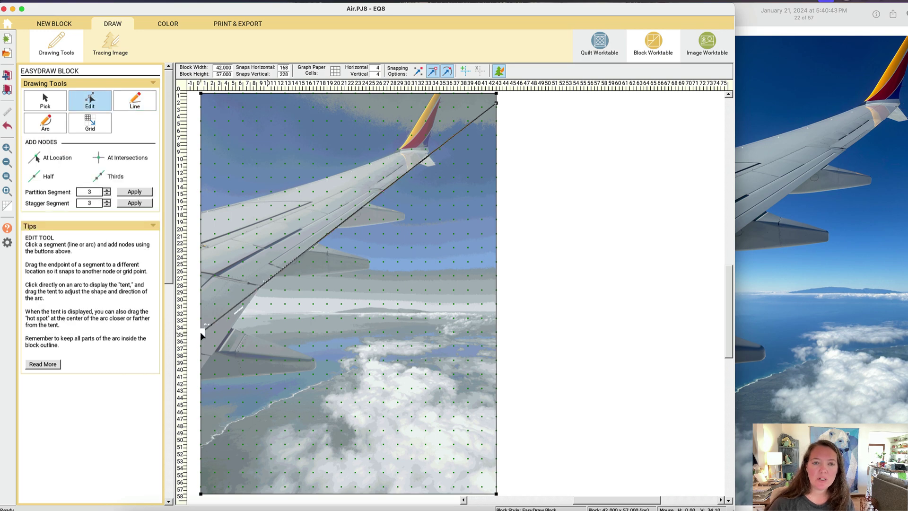
Trace the wing's upper edge from the left block edge to the lower-edge line, and draw the winglet's leading edge from the block top.
left_click(135, 101)
left_click_drag(201, 211, 443, 140)
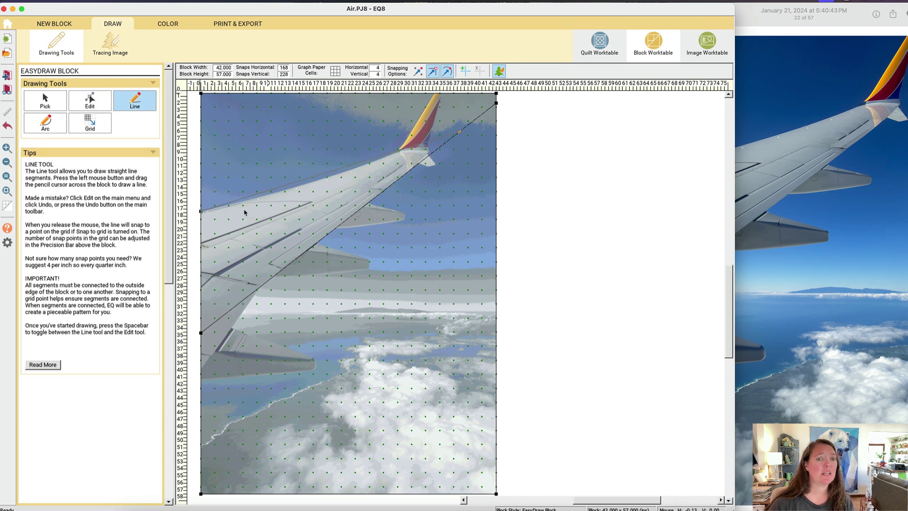
left_click(7, 148)
left_click_drag(338, 93, 480, 200)
left_click(90, 100)
left_click_drag(649, 236, 656, 231)
left_click(135, 100)
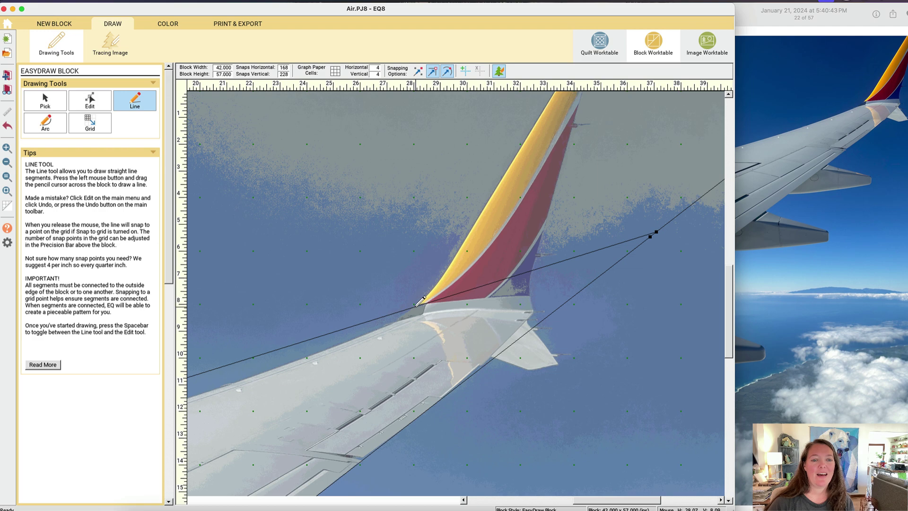
mouse_move(555, 92)
left_mouse_down()
mouse_move(426, 303)
mouse_move(413, 308)
left_mouse_up()
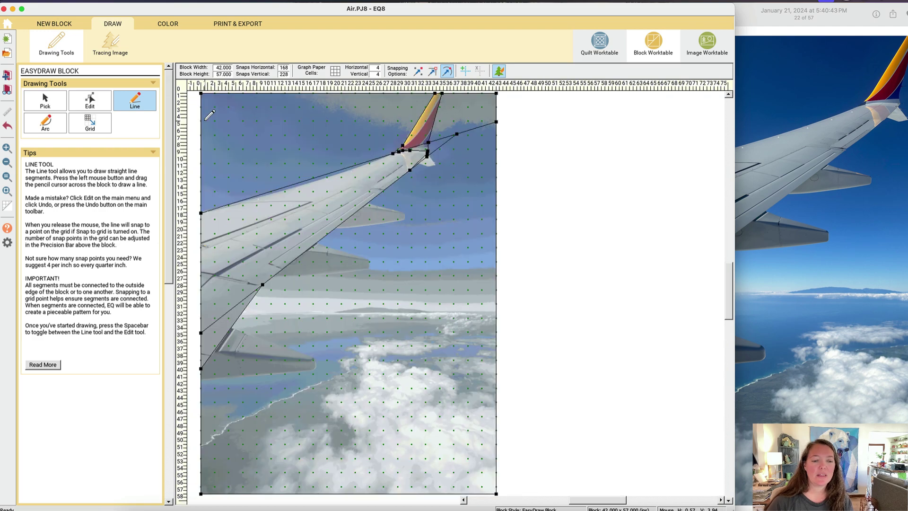
Color the wing, its small lower wedge and the winglet pale blue-gray.
left_click(162, 27)
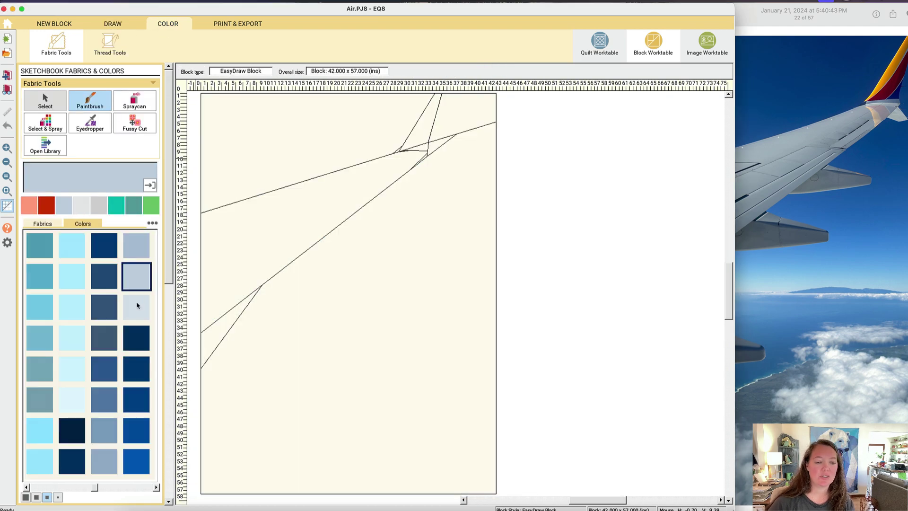
left_click(137, 304)
left_click(218, 246)
left_click(210, 343)
left_click(426, 123)
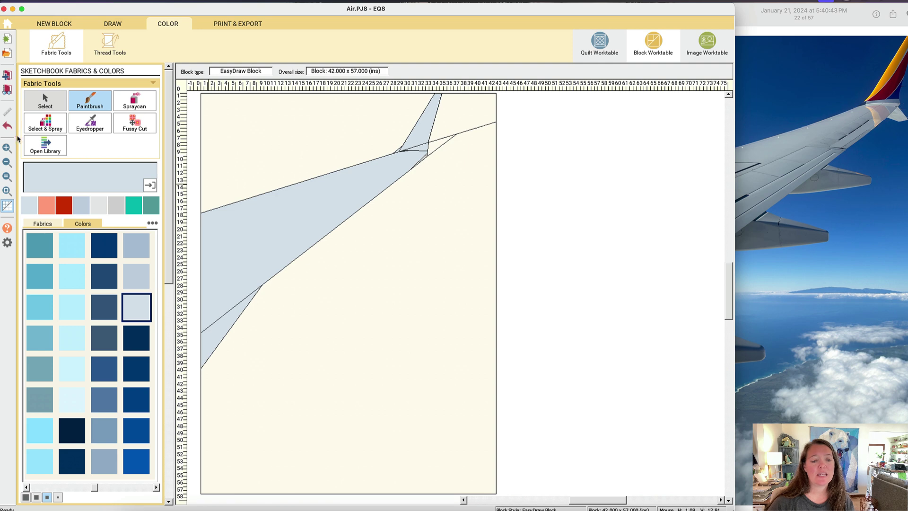
Color the background patches above, beside and below the wing dark blue.
left_click(138, 392)
left_click(340, 130)
left_click(468, 111)
left_click(423, 238)
left_click(436, 144)
Draw the coastline diagonally across the block, with a branch to the right edge along the land and another to the left edge.
left_click(113, 24)
mouse_move(201, 446)
left_mouse_down()
mouse_move(457, 284)
mouse_move(496, 292)
left_mouse_up()
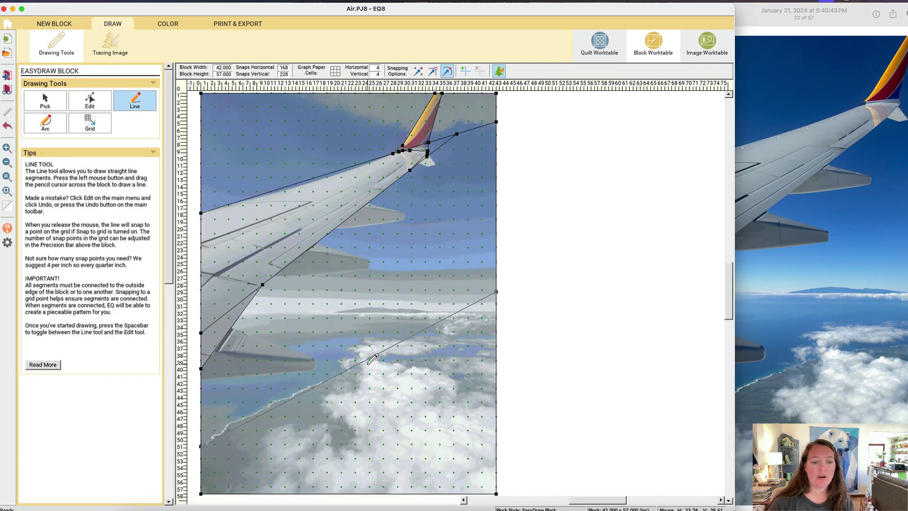
left_click_drag(368, 359, 496, 354)
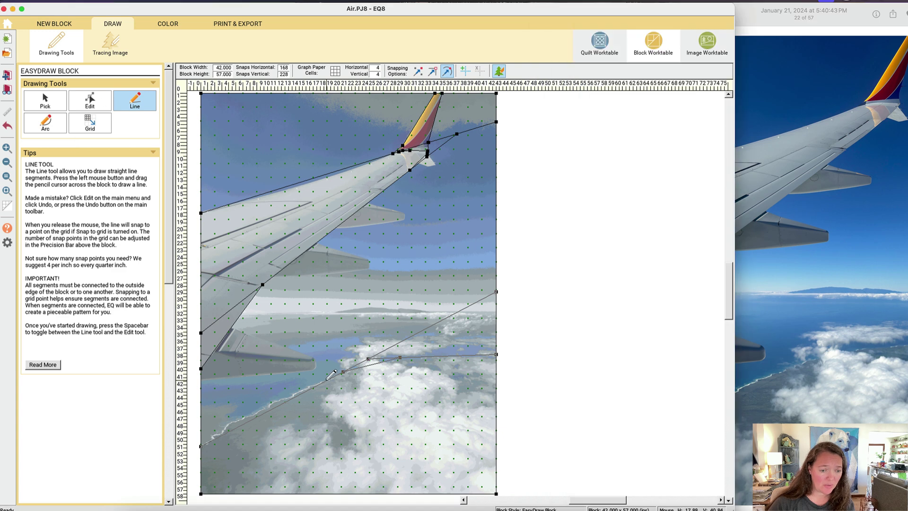
mouse_move(328, 380)
left_mouse_down()
mouse_move(213, 412)
mouse_move(201, 428)
left_mouse_up()
left_click_drag(278, 397, 203, 428)
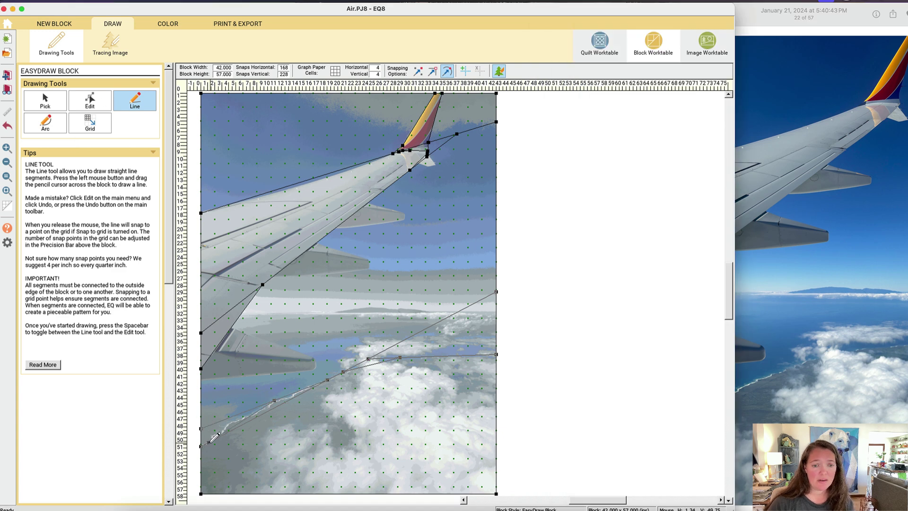
Add short line segments following the bends of the shoreline near the block's lower left edge.
left_click(7, 76)
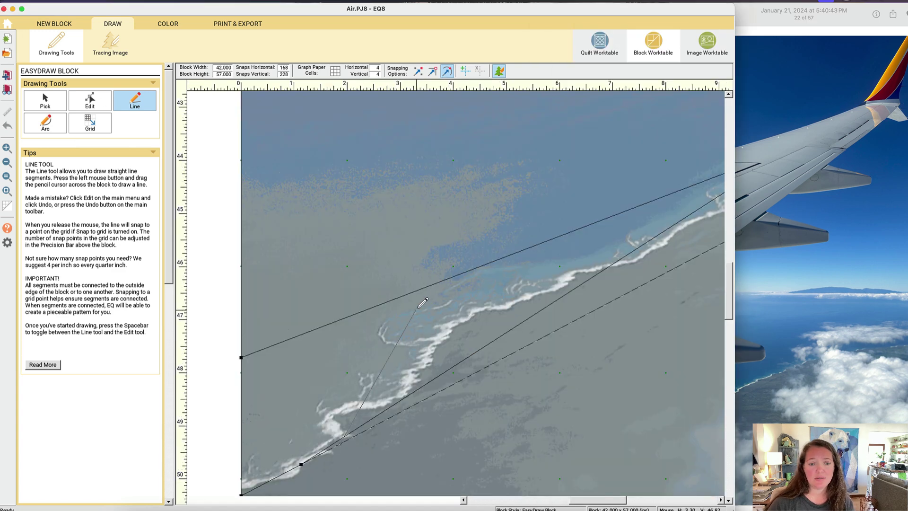
left_click_drag(397, 403, 495, 260)
left_click_drag(461, 313, 616, 262)
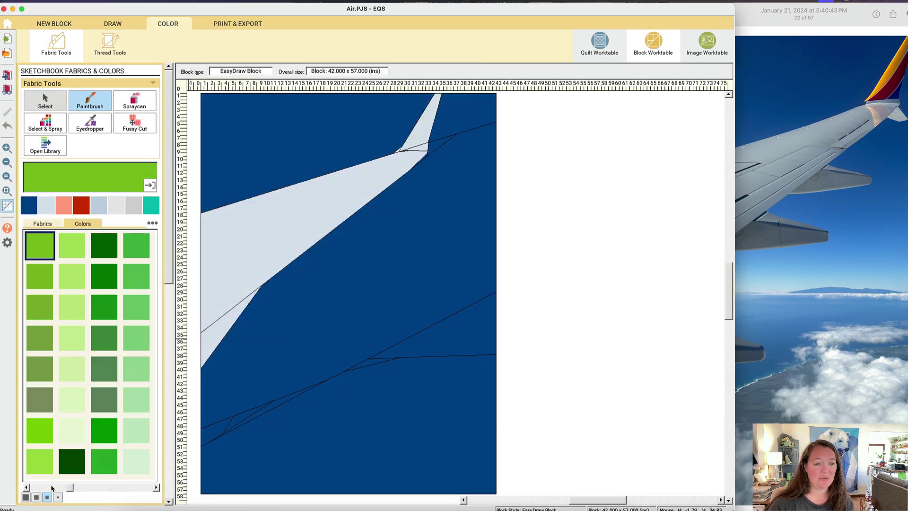
Color the land patches below the coastline green.
left_click(104, 308)
left_click(368, 393)
left_click(277, 404)
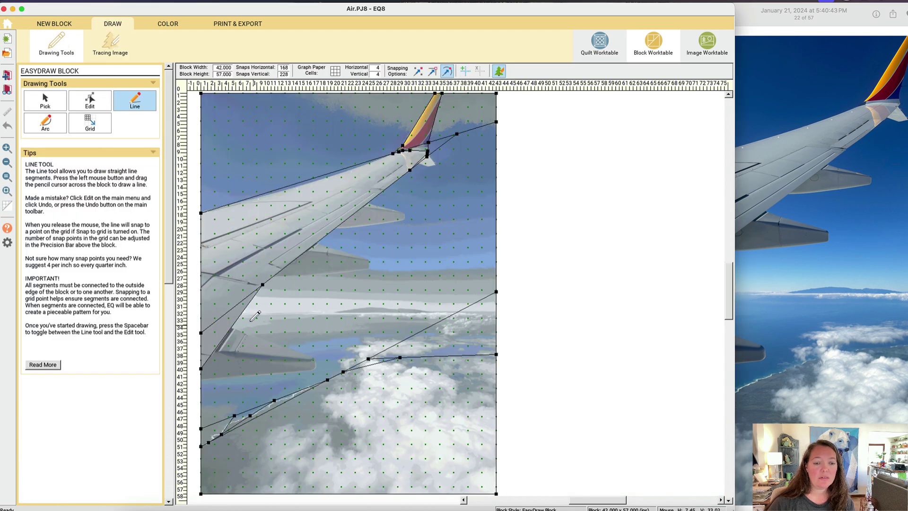
Trace the upper edge, underside and tip of the lowest flap fairing with straight lines.
left_click_drag(231, 326, 344, 366)
left_click_drag(201, 380, 349, 368)
key("space")
left_click(134, 101)
left_click(7, 149)
left_click_drag(196, 319, 372, 418)
mouse_move(554, 254)
left_mouse_down()
mouse_move(556, 292)
mouse_move(645, 286)
left_mouse_up()
Delete the unwanted line segments at the tip of the lowest flap fairing.
left_click(89, 101)
left_click(578, 291)
left_click(45, 101)
left_click(555, 275)
key("Delete")
left_click(576, 290)
key("Delete")
Draw the diagonal and cross seams inside the lowest flap fairing and touch up its tip.
left_click(90, 100)
left_click(136, 102)
mouse_move(344, 180)
left_mouse_down()
mouse_move(338, 246)
mouse_move(257, 321)
left_mouse_up()
left_click_drag(308, 242, 331, 314)
left_click_drag(343, 180, 311, 243)
mouse_move(554, 255)
left_mouse_down()
mouse_move(557, 296)
mouse_move(519, 327)
mouse_move(506, 202)
left_mouse_up()
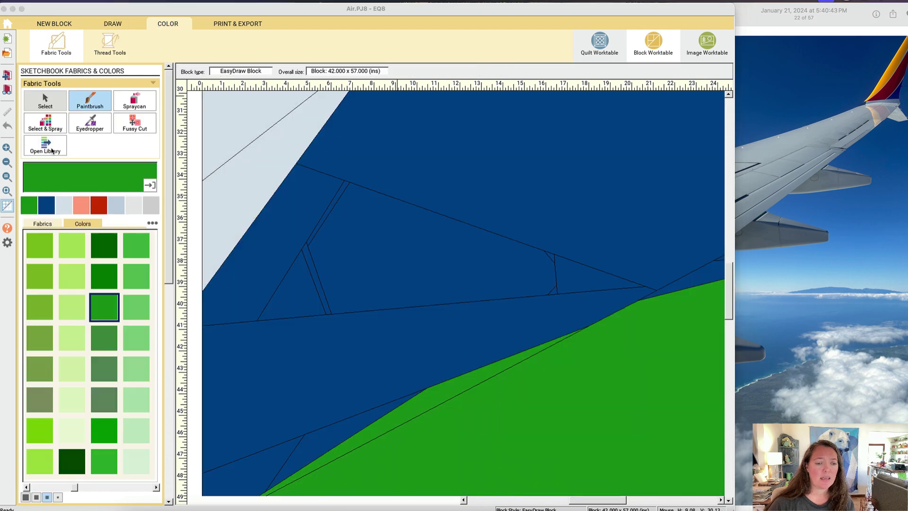
Color the panels of the lowest flap fairing in blue-gray shades.
left_click(136, 245)
left_click(425, 256)
left_click(316, 277)
left_click(269, 250)
left_click(301, 293)
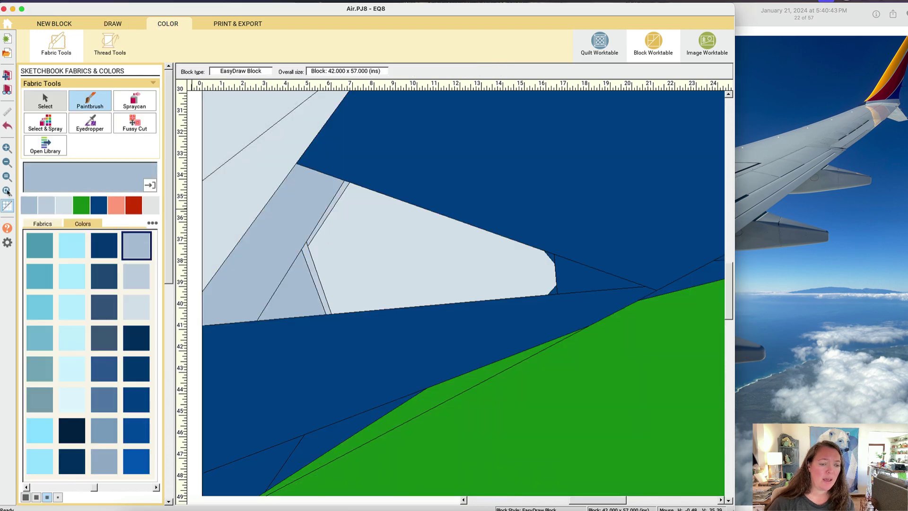
Check the reference photo and draw the lengthwise crease of the lowest fairing from its tip to the wing edge.
left_click(7, 191)
left_click(787, 271)
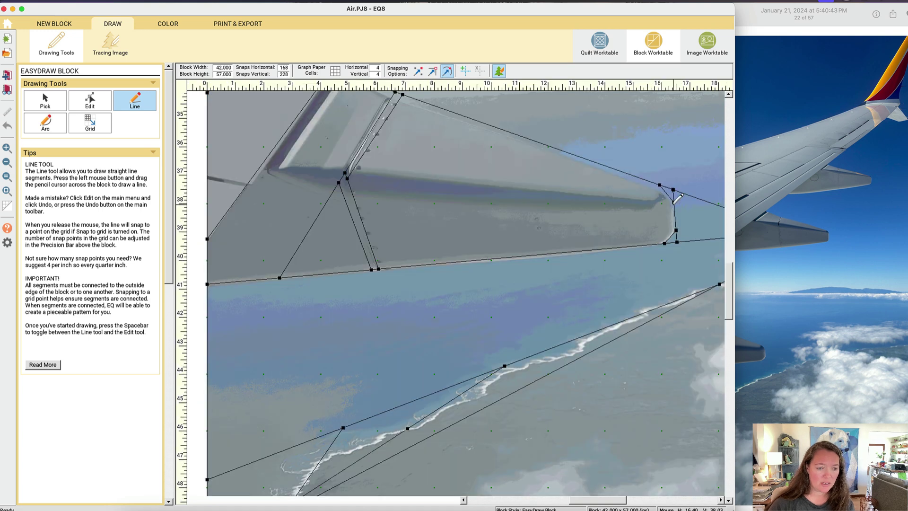
left_click_drag(674, 203, 260, 166)
Delete the old seam segments below and around the crease in the lowest flap fairing.
left_click(56, 106)
left_click(352, 195)
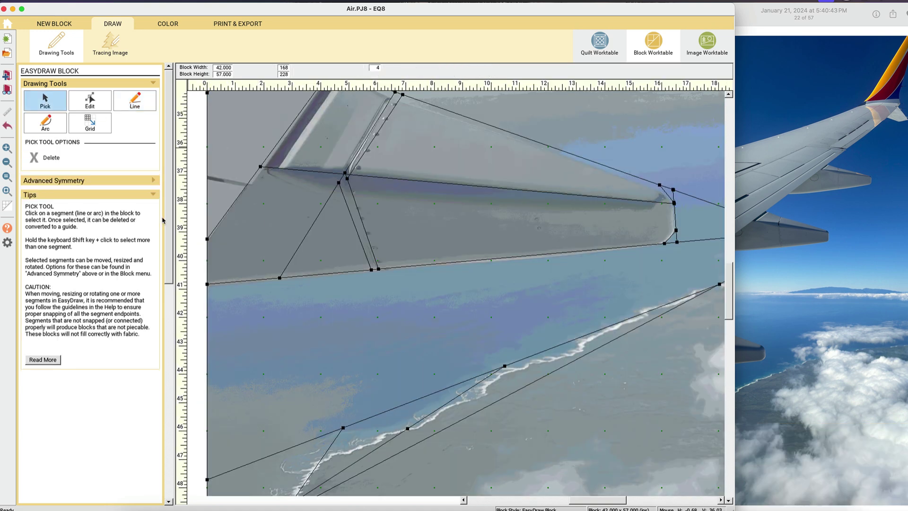
key("Delete")
left_click(344, 194)
key("Delete")
left_click(348, 176)
key("Delete")
Redraw the lowest fairing's cross seam as a narrow pair of lines between its underside and the crease.
left_click(134, 101)
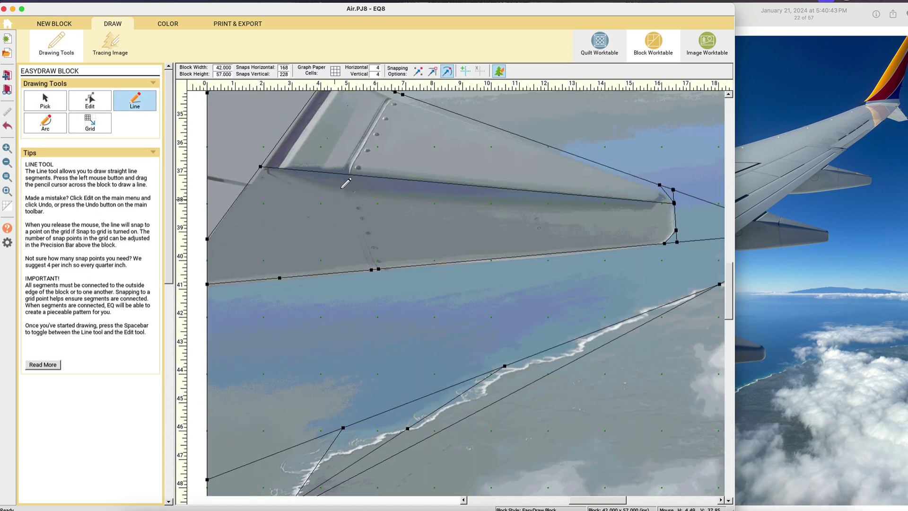
mouse_move(379, 268)
left_mouse_down()
mouse_move(410, 91)
mouse_move(350, 175)
left_mouse_up()
left_click(183, 24)
left_click(113, 23)
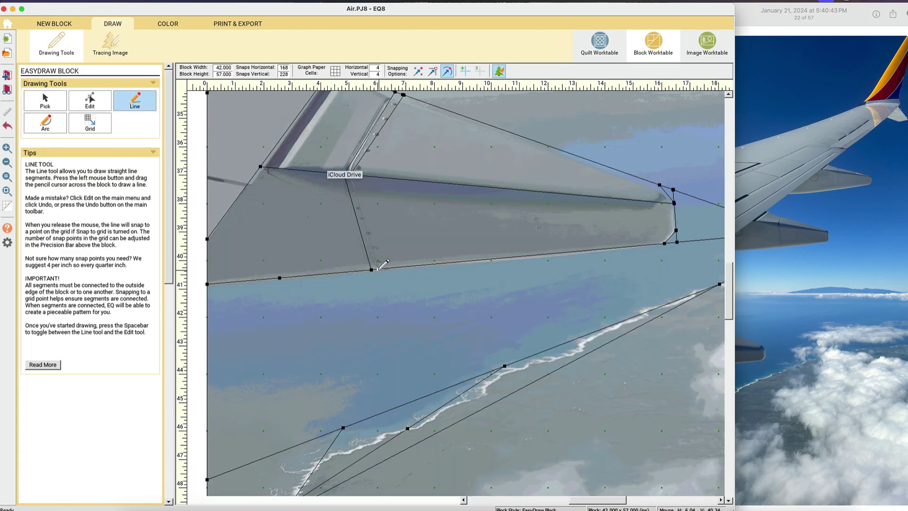
left_click_drag(379, 268, 350, 174)
key("space")
left_click(402, 97)
scroll(413, 263, "up", 3)
key("space")
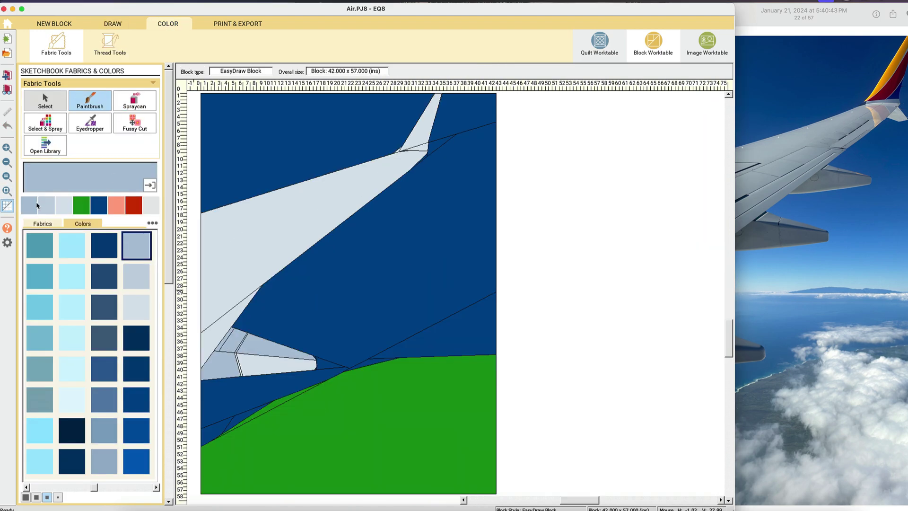
Color the lowest fairing's panels below the crease medium blue-gray and those above it pale blue-gray.
left_click(260, 367)
left_click(239, 364)
left_click(64, 205)
left_click(230, 331)
left_click(234, 338)
left_click(258, 346)
left_click(241, 344)
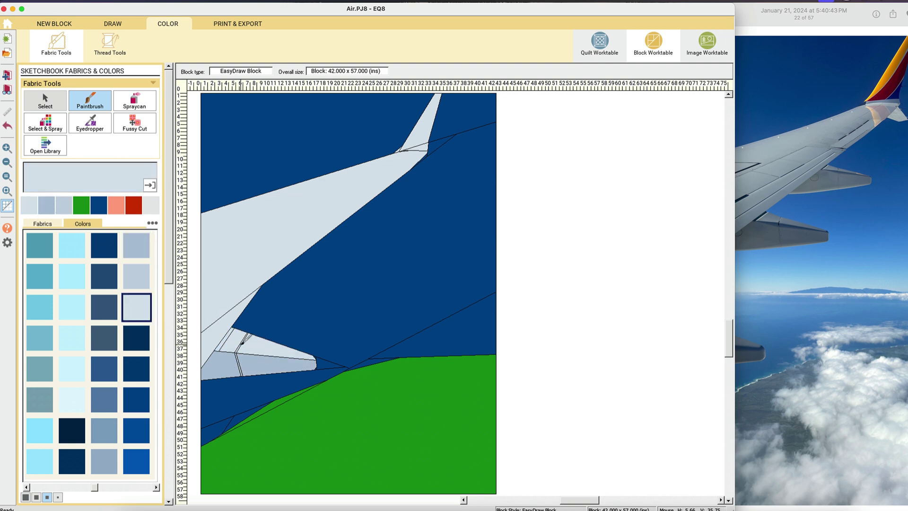
Compare with the photo and try a lighter blue-gray on the lowest fairing's lower panels.
left_click(136, 245)
left_click(862, 349)
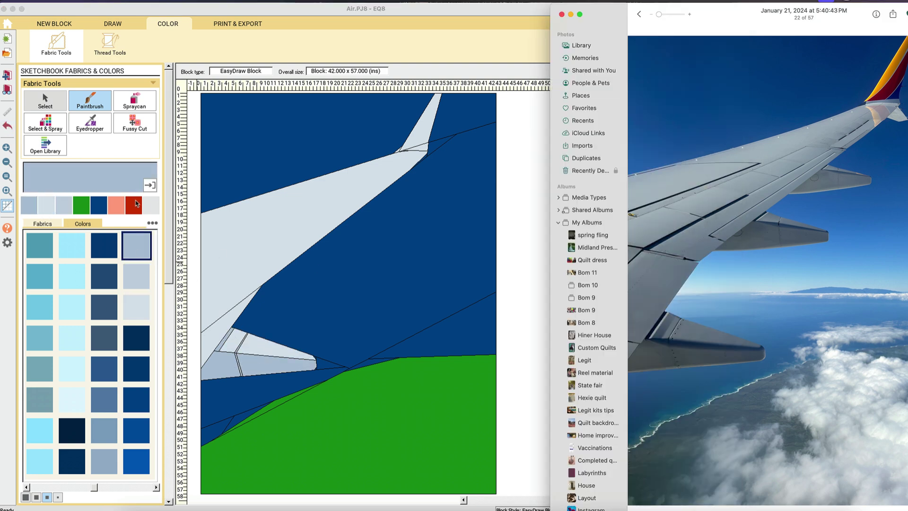
left_click(137, 276)
left_click(279, 365)
left_click(839, 339)
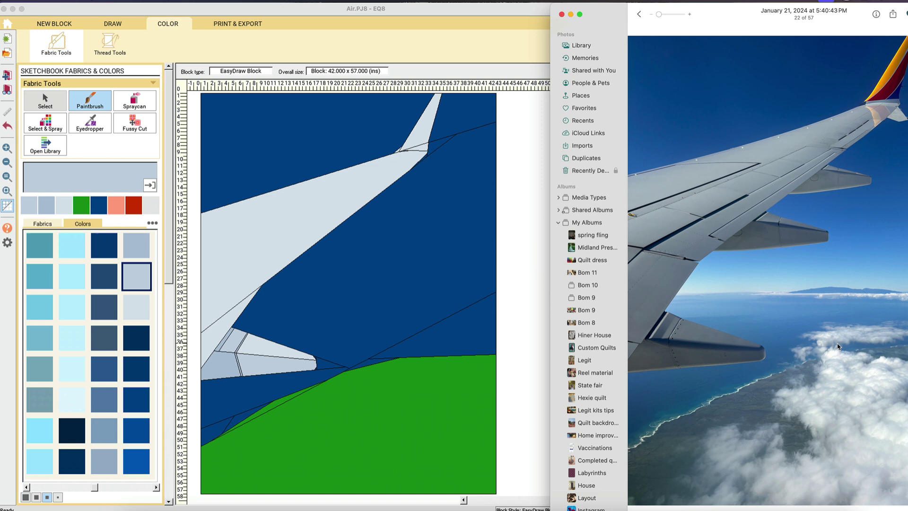
left_click(38, 205)
Draw a base line below the middle flap fairing to the block's right edge and a second line along its underside.
left_click(113, 24)
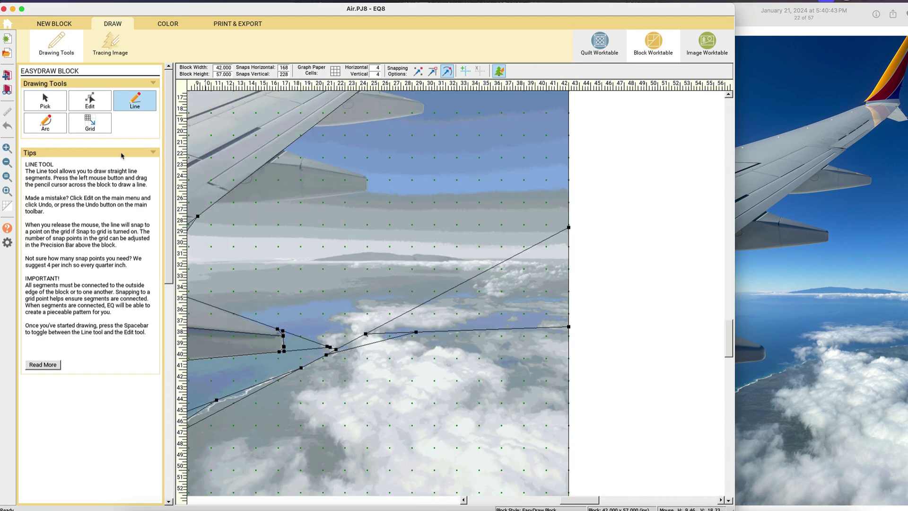
left_click_drag(214, 203, 574, 198)
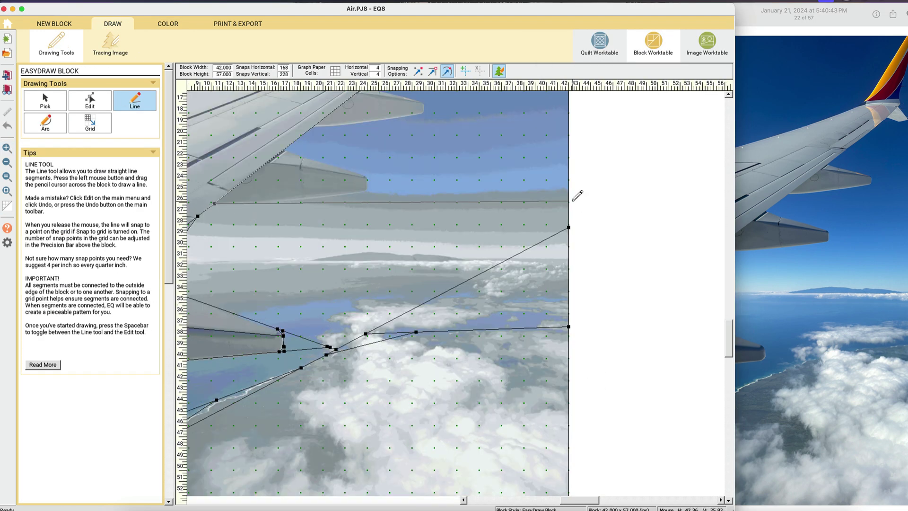
mouse_move(278, 203)
left_mouse_down()
mouse_move(591, 162)
mouse_move(572, 169)
left_mouse_up()
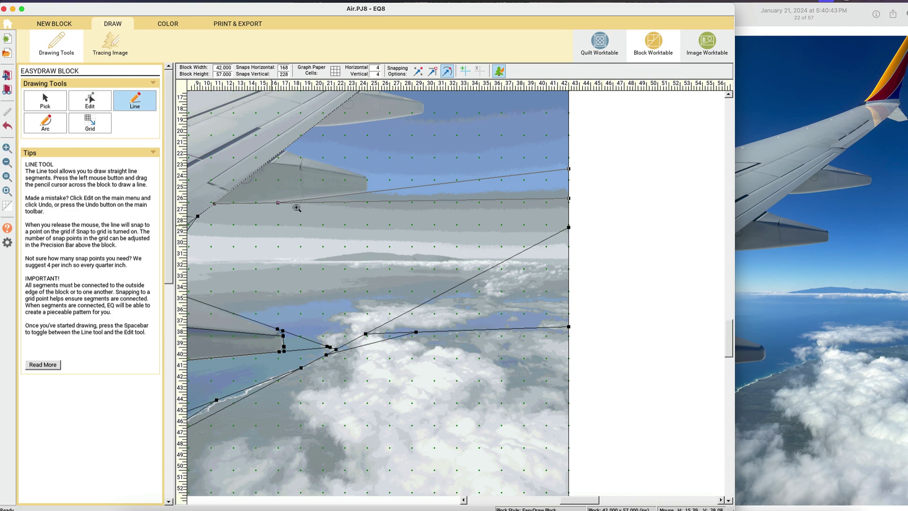
Trace the middle fairing's upper edge and blunt tip, and draw its cross seam.
left_click(7, 148)
left_click_drag(212, 124, 408, 258)
left_click_drag(393, 166, 724, 278)
mouse_move(633, 248)
left_mouse_down()
mouse_move(633, 288)
mouse_move(623, 291)
mouse_move(633, 254)
left_mouse_up()
left_click(167, 24)
left_click(122, 24)
mouse_move(449, 186)
left_mouse_down()
mouse_move(440, 216)
mouse_move(449, 310)
left_mouse_up()
Color the middle fairing's panels below the crease medium blue-gray.
left_click(168, 24)
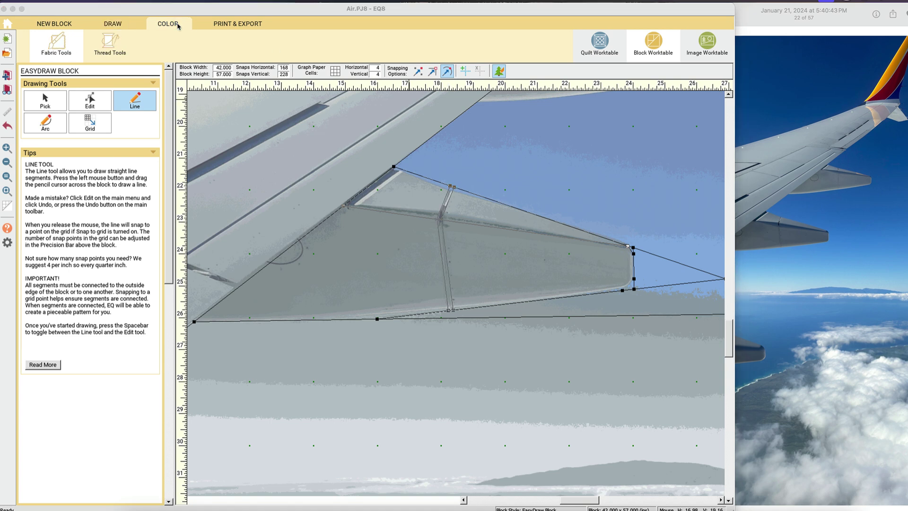
left_click(465, 259)
left_click(445, 260)
left_click(419, 261)
Color the middle fairing's panels above the crease pale blue-gray.
left_click(47, 206)
left_click(405, 193)
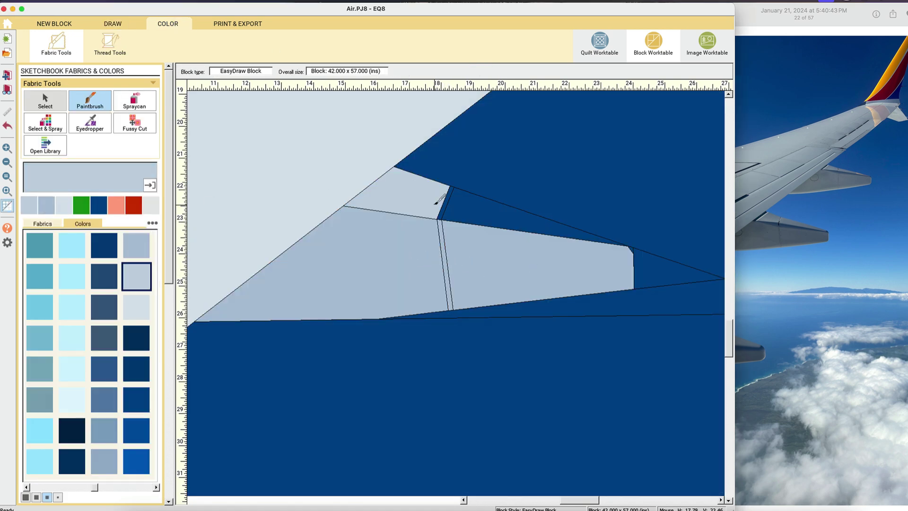
left_click(446, 203)
left_click(64, 205)
left_click(472, 207)
left_click(416, 197)
Cut off the lower corner of the middle fairing's tip with a short line and check the coloring.
left_click(113, 24)
left_click_drag(634, 278, 602, 311)
left_click(168, 24)
left_click(113, 24)
left_click(167, 23)
left_click(7, 192)
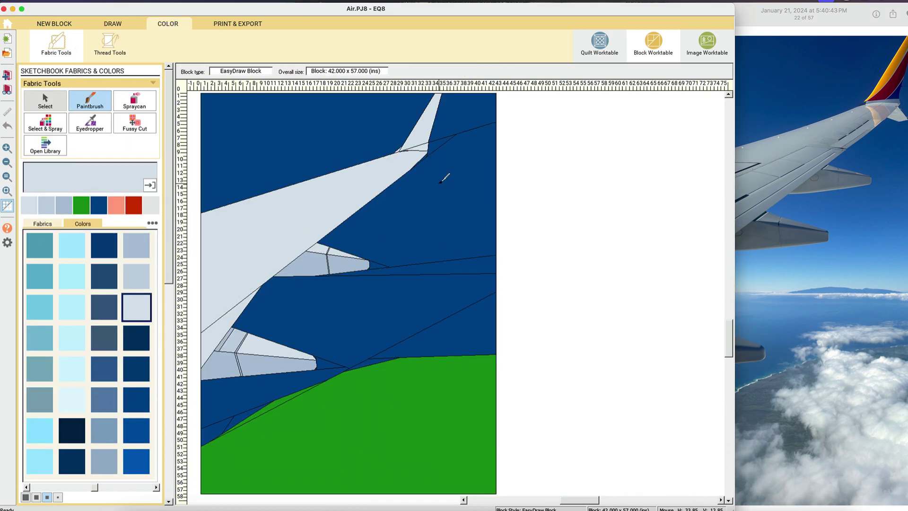
Draw a base line below the uppermost flap fairing and a second line along its underside, both towards the block's right edge.
left_click(113, 24)
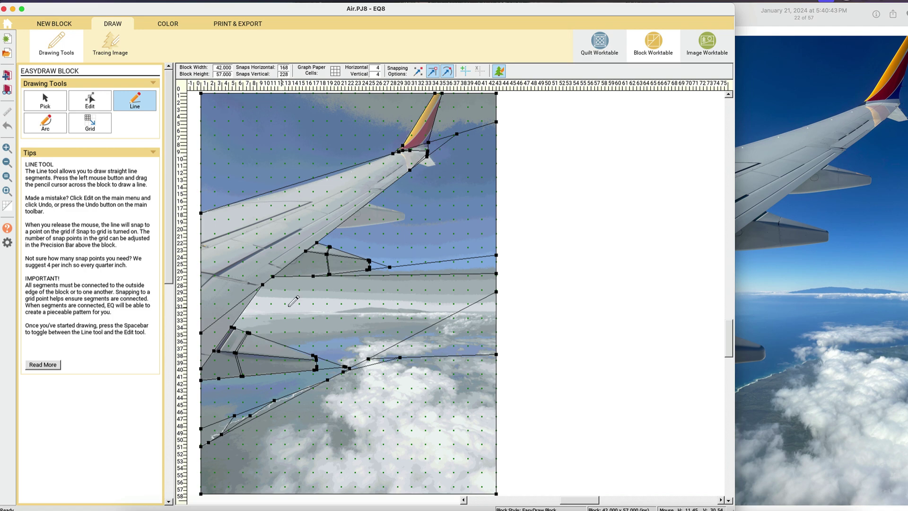
left_click(173, 27)
left_click(123, 26)
left_click(8, 148)
left_click_drag(311, 185, 531, 284)
left_click(122, 109)
left_click_drag(247, 195, 637, 204)
left_click_drag(278, 196, 641, 145)
Draw the blunt tip and upper edge of the uppermost flap fairing.
left_click(7, 148)
left_click_drag(482, 169, 481, 196)
left_click_drag(457, 225, 459, 224)
left_click_drag(507, 194, 483, 176)
Draw the cross seam and the narrow seam beside the wing inside the uppermost fairing.
left_click(168, 24)
left_click(114, 24)
mouse_move(277, 141)
left_mouse_down()
mouse_move(474, 168)
mouse_move(277, 140)
left_mouse_up()
left_click_drag(346, 134, 350, 195)
left_click_drag(307, 125, 283, 142)
Color the uppermost fairing's upper panels pale blue-gray and its lower panels a darker blue-gray.
left_click(161, 28)
left_click(294, 131)
left_click(341, 138)
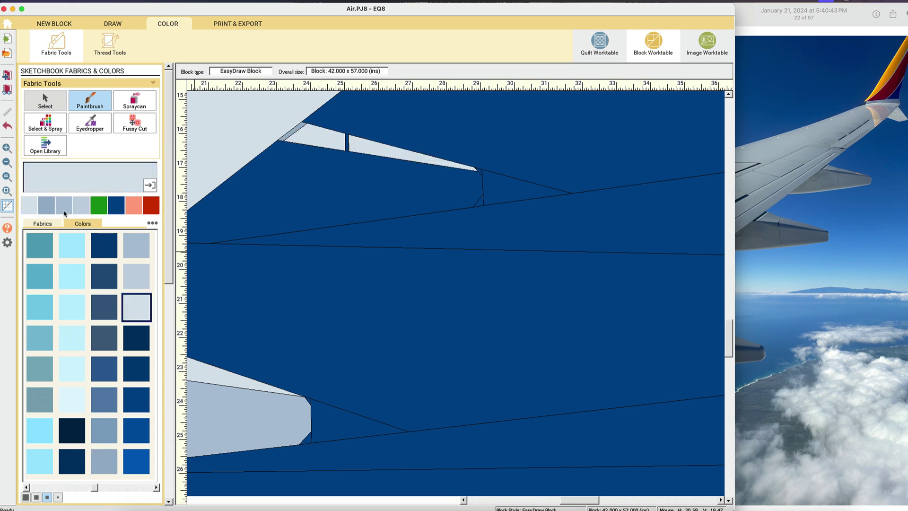
left_click(58, 206)
left_click(264, 196)
left_click(7, 177)
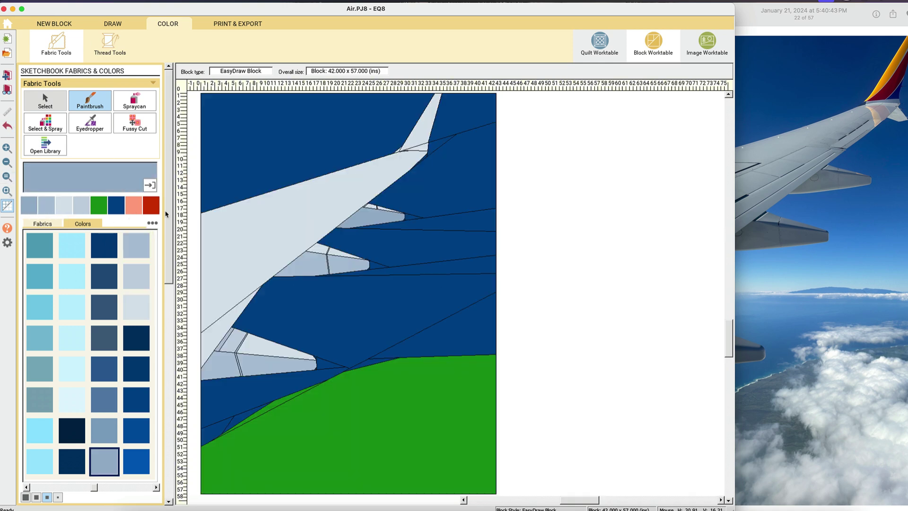
Respray the fairings' lower panels in darker blue-gray, using R:132 G:163 B:194 on the uppermost fairing, and compare with the photo.
left_click(126, 103)
left_click(279, 234)
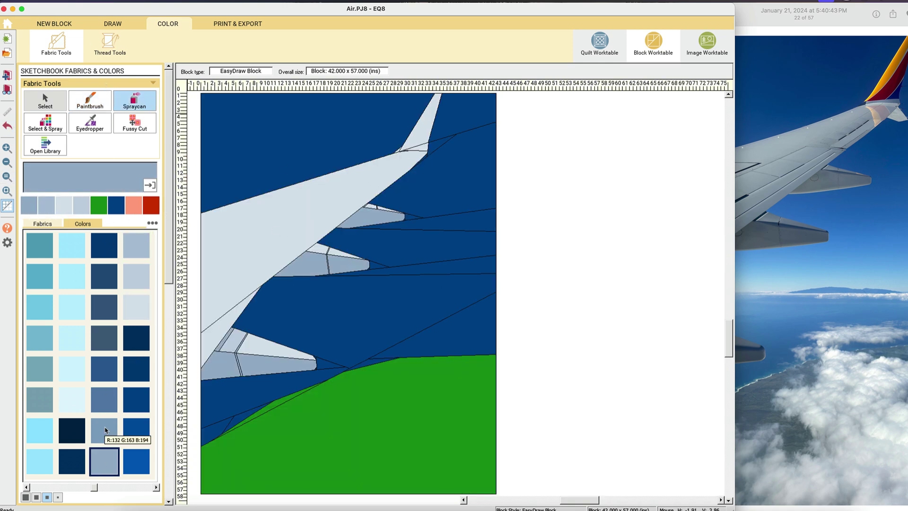
left_click(104, 430)
left_click(383, 213)
left_click(798, 198)
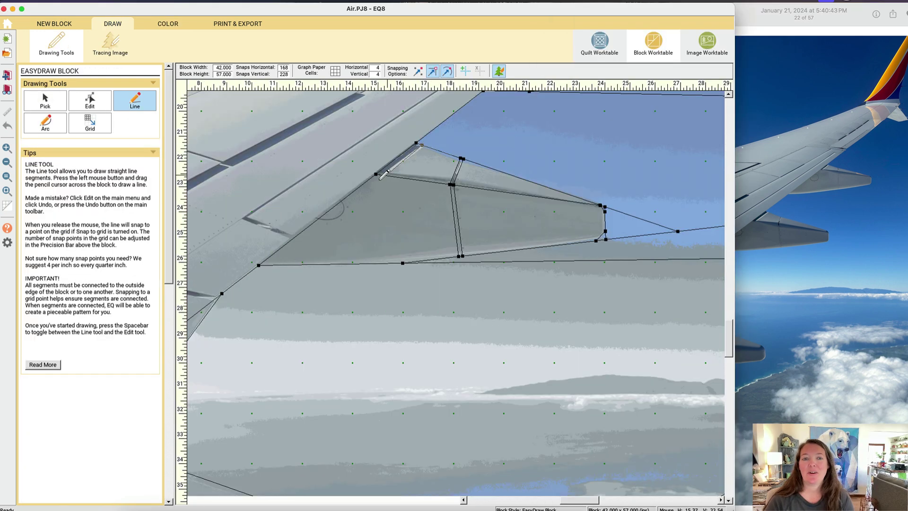
Draw the horizon line to the block's far edge and the sloping outline of the distant island above it.
left_click(168, 24)
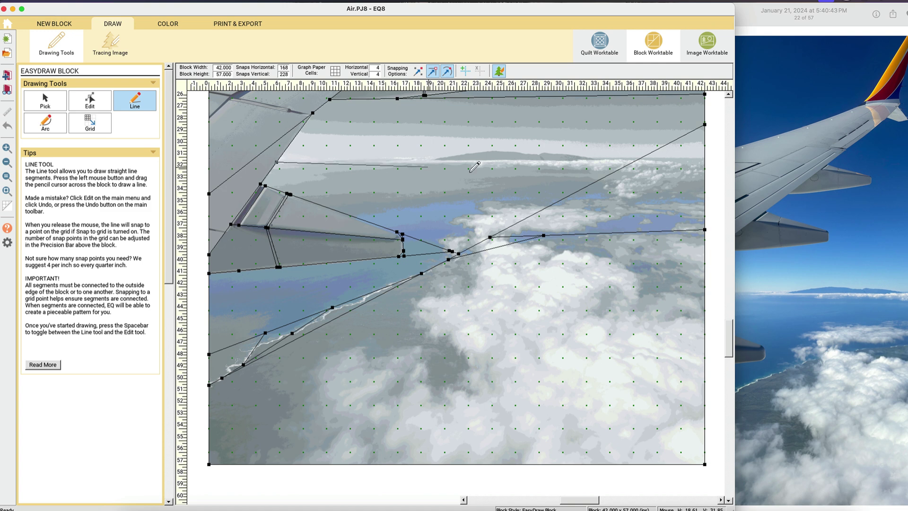
left_click_drag(470, 170, 704, 158)
left_click_drag(429, 161, 704, 117)
mouse_move(595, 159)
left_mouse_down()
mouse_move(528, 145)
mouse_move(495, 150)
mouse_move(566, 153)
left_mouse_up()
left_click_drag(497, 151, 524, 155)
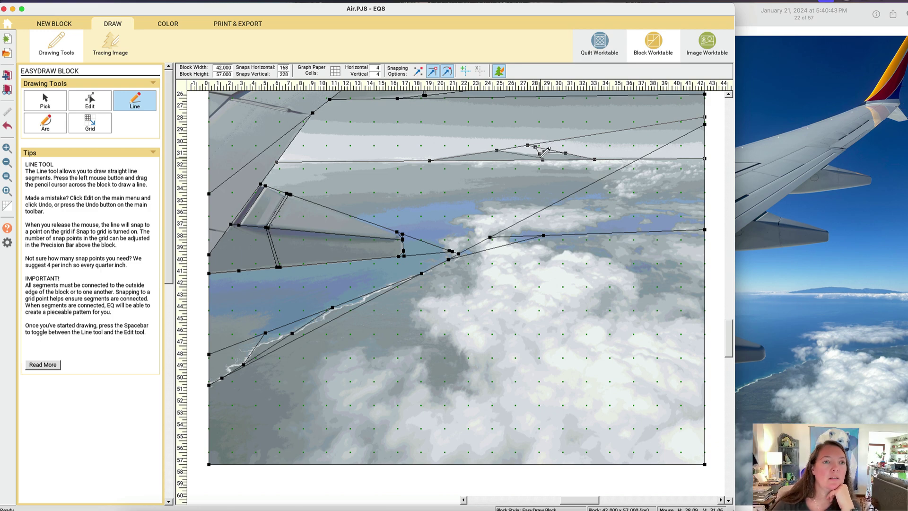
Draw short ridge lines along the top of the distant island to refine its outline.
left_click(8, 126)
left_click(7, 148)
left_click_drag(411, 133, 645, 263)
left_click_drag(480, 137, 358, 131)
left_click_drag(383, 128, 445, 135)
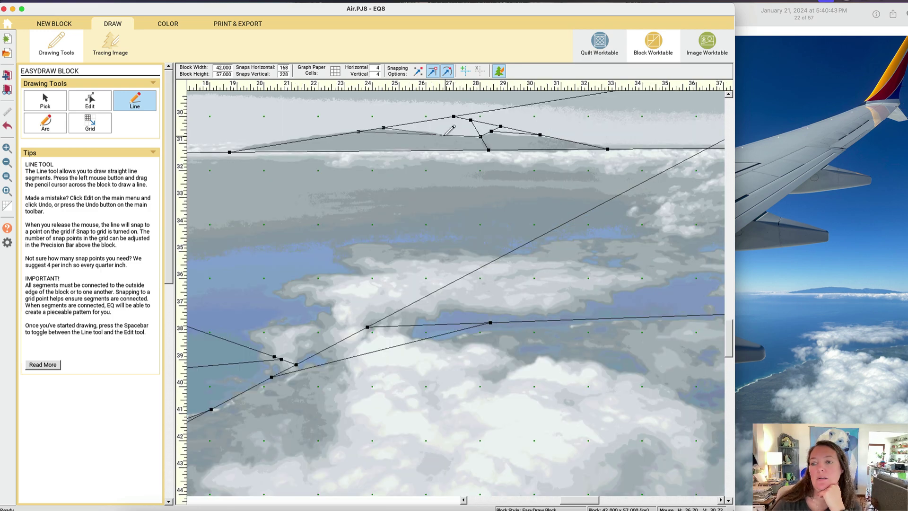
Sample the current sky color and look through the palette for suitable sky blues.
left_click(168, 23)
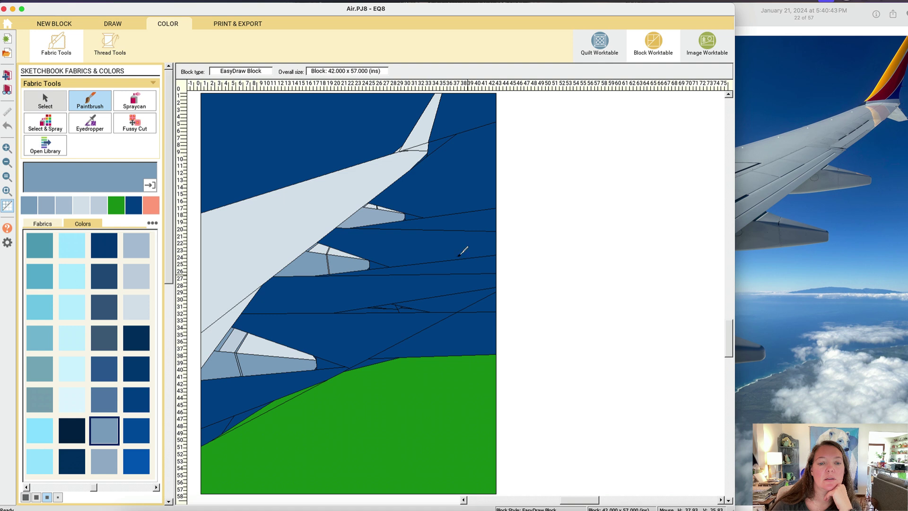
left_click(138, 487)
left_click(27, 487)
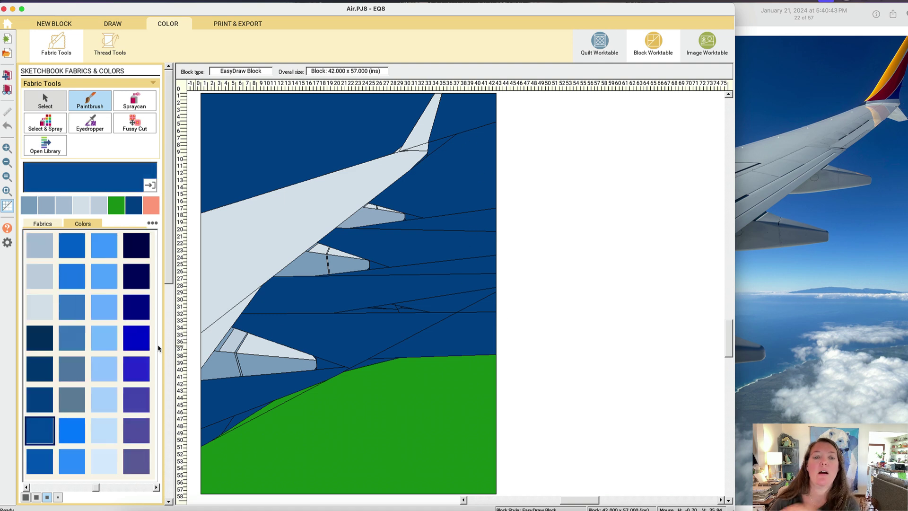
left_click(107, 126)
left_click(241, 154)
left_click(139, 487)
left_click(139, 488)
right_click(139, 487)
left_click(139, 487)
left_click(44, 487)
left_click(44, 487)
left_click(43, 488)
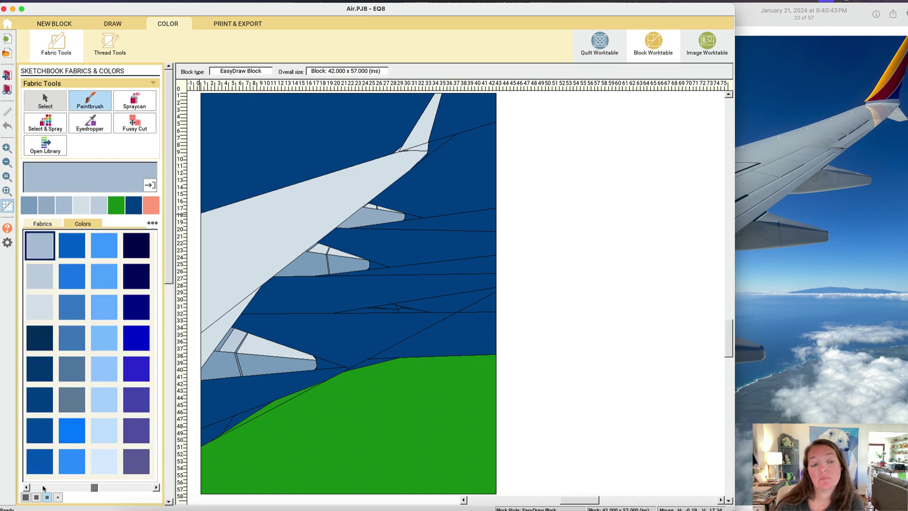
Try a bright royal blue on the upper sky patches around the winglet and beside the wing.
left_click(136, 333)
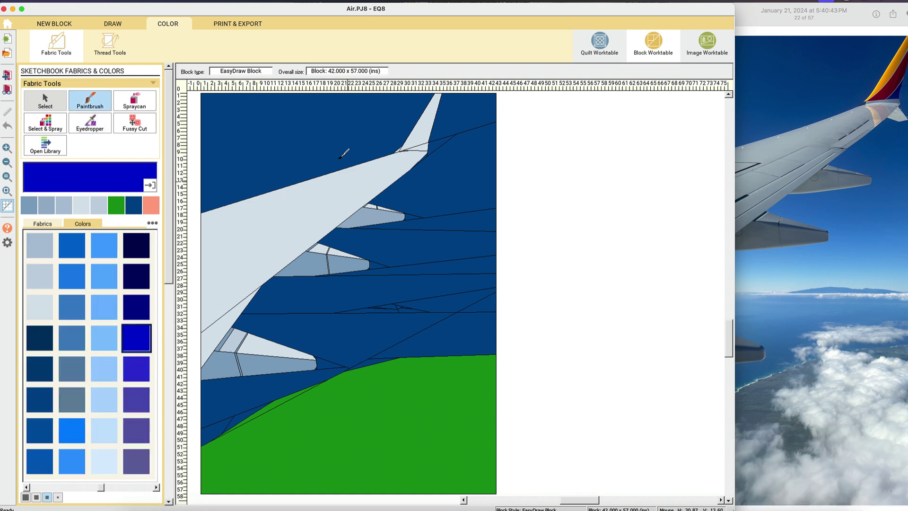
left_click(394, 123)
left_click(448, 126)
left_click(441, 142)
left_click(475, 185)
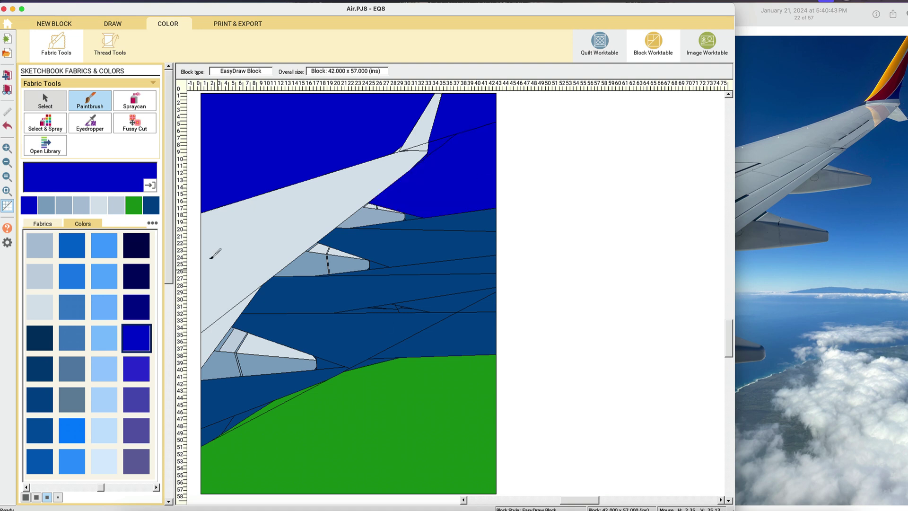
Recolor the uppermost sky navy and paint the sky bands below it in progressively brighter blues.
left_click(40, 399)
left_click(359, 161)
left_click(426, 156)
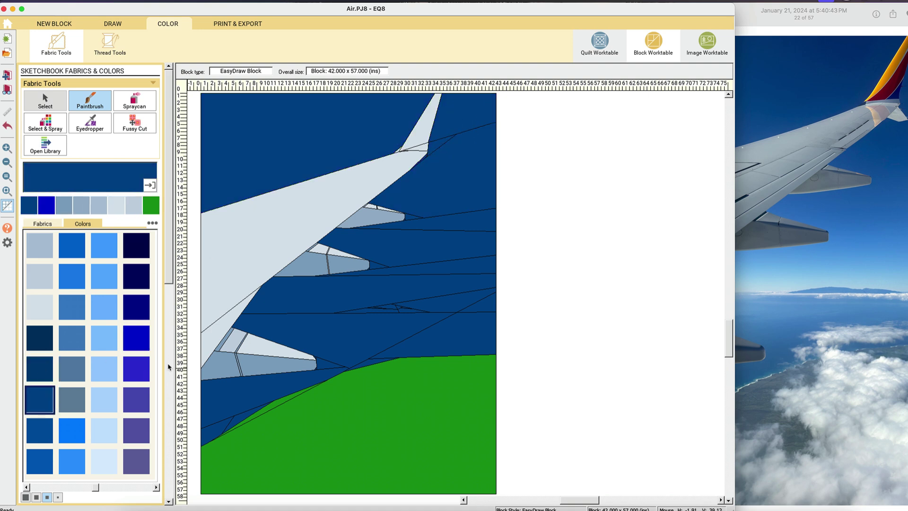
left_click(40, 430)
left_click(424, 207)
left_click(40, 459)
left_click(433, 224)
left_click(71, 253)
left_click(393, 250)
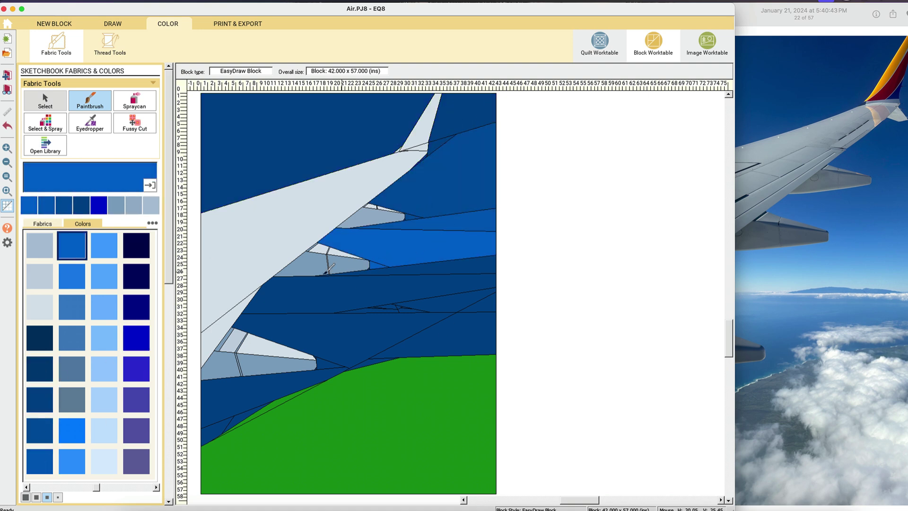
Color the narrow band below the middle fairing bright blue and the sky above the horizon a softer medium blue.
left_click(72, 276)
left_click(435, 266)
left_click(72, 306)
left_click(377, 296)
left_click(440, 305)
left_click(484, 305)
left_click(394, 307)
Fill the small sky patches around the distant island's ridge with the same medium blue.
left_click(7, 148)
left_click_drag(337, 299, 444, 346)
left_click(508, 210)
left_click(534, 216)
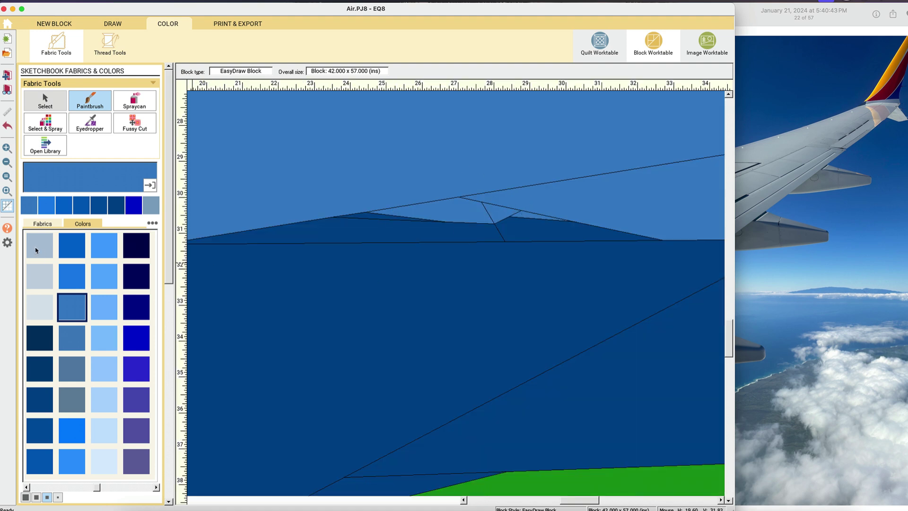
left_click(8, 191)
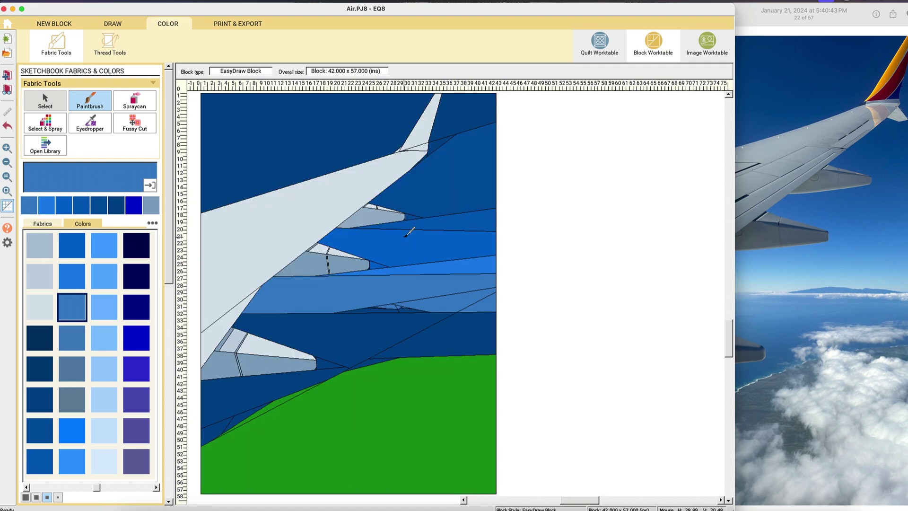
Preview the block's printout at a custom size of 8 by 8 showing fabrics, and close the preview.
left_click(221, 25)
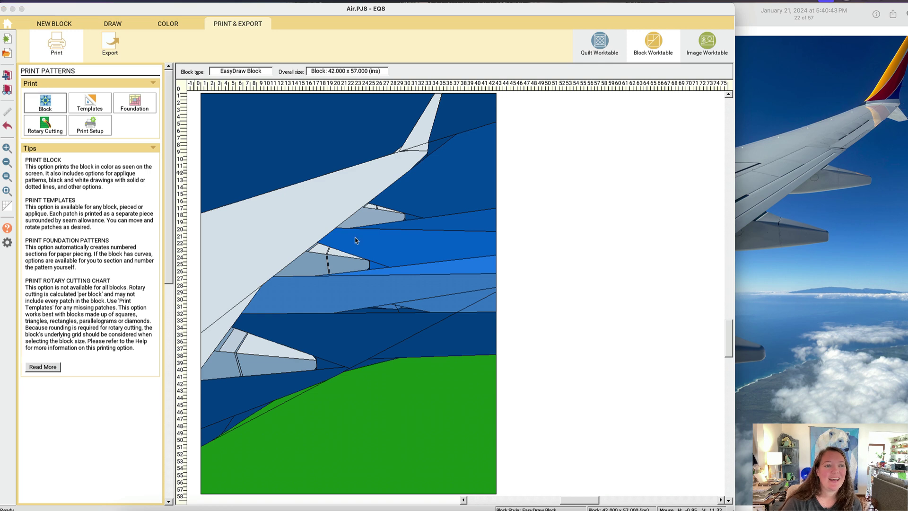
left_click(325, 254)
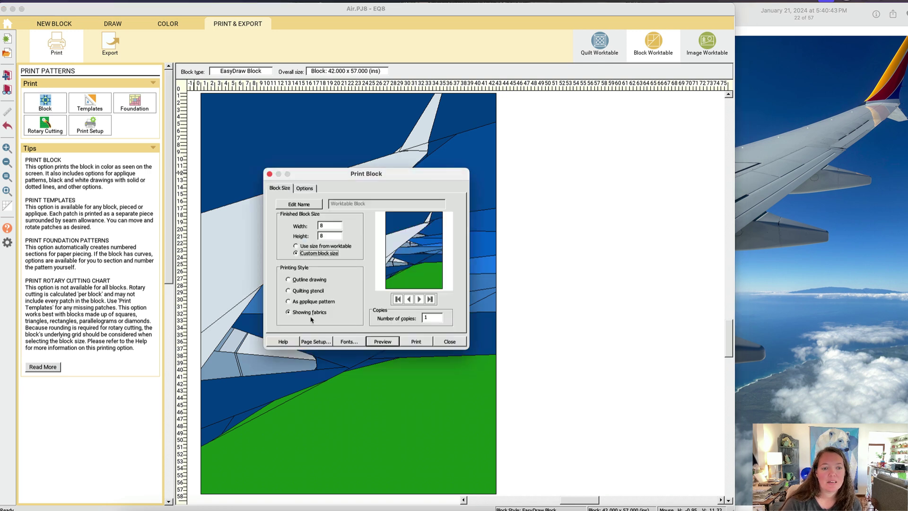
left_click(384, 342)
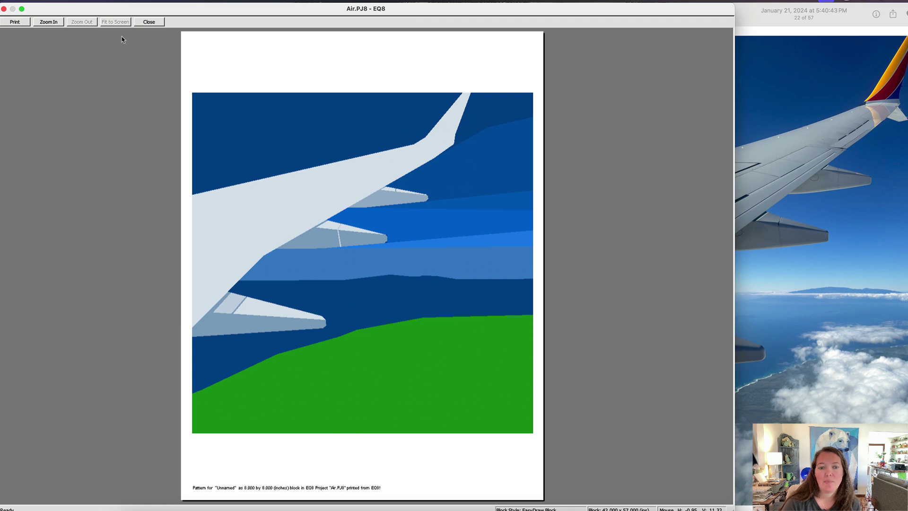
left_click(149, 21)
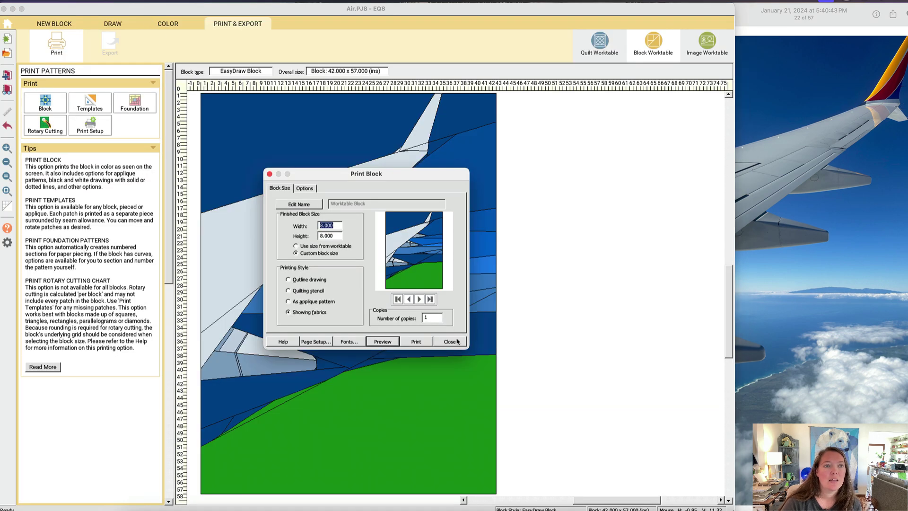
left_click(449, 341)
Color the large sea patches between the horizon and the green land light turquoise.
left_click(168, 24)
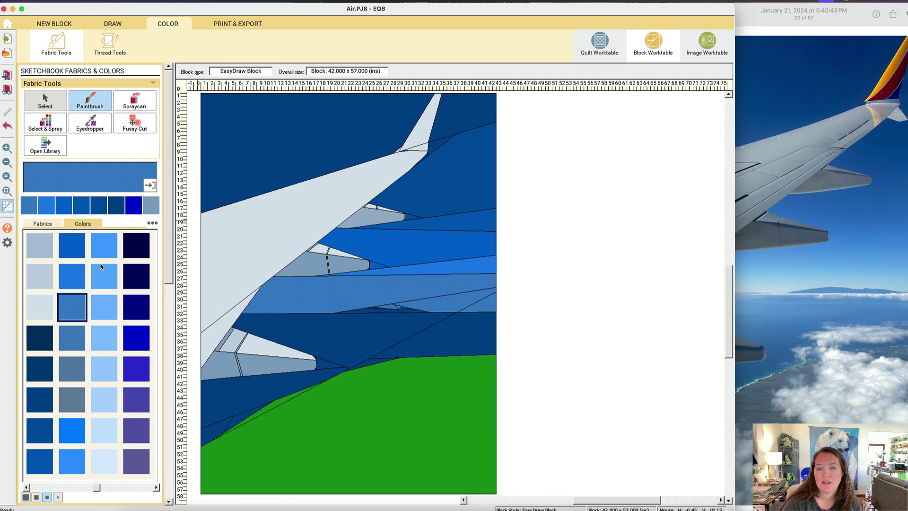
left_click(66, 489)
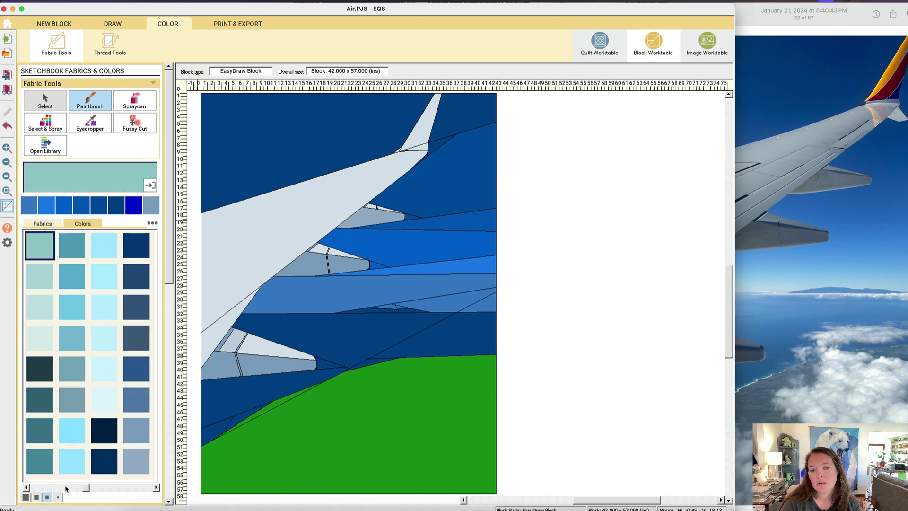
left_click(67, 488)
left_click(120, 488)
left_click(72, 307)
left_click(391, 339)
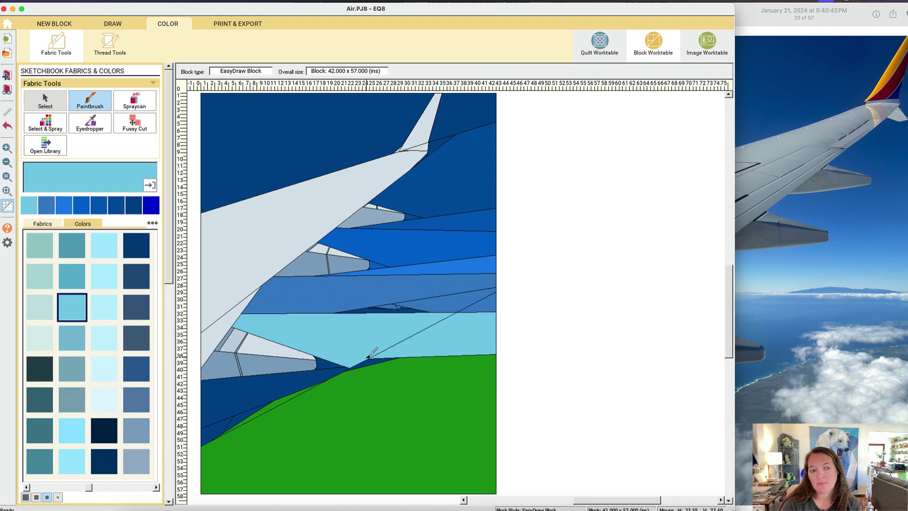
left_click(323, 370)
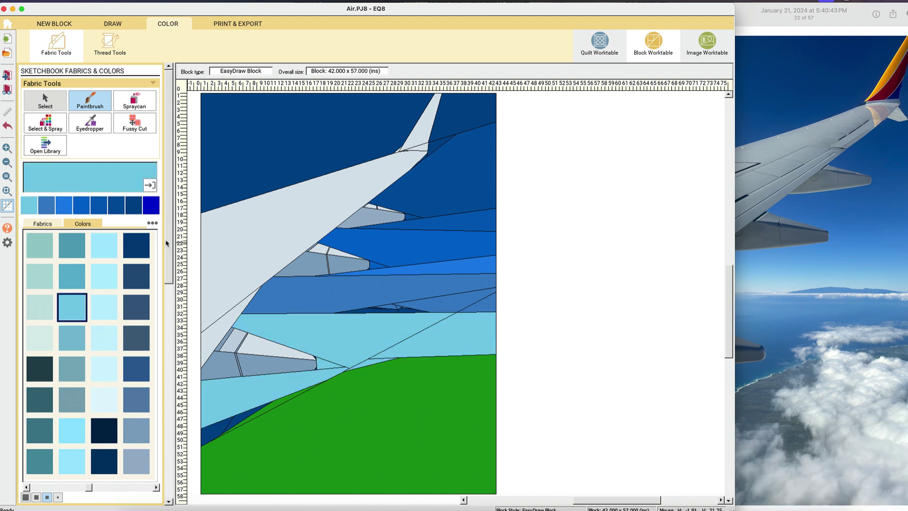
Fill the corner patch at the lowest fairing's tip and the small shoreline patches with the same light turquoise.
left_click(9, 152)
left_click_drag(279, 325, 351, 393)
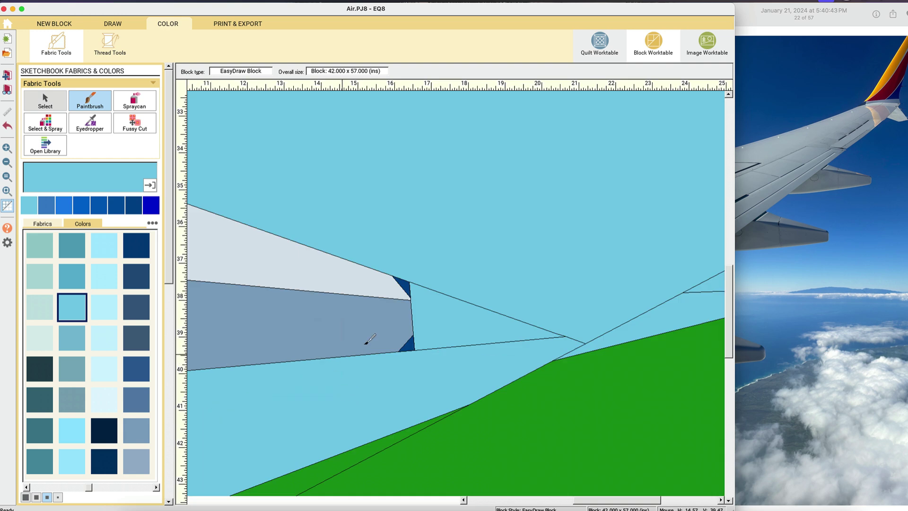
left_click(408, 282)
left_click(6, 191)
left_click(240, 416)
left_click(221, 425)
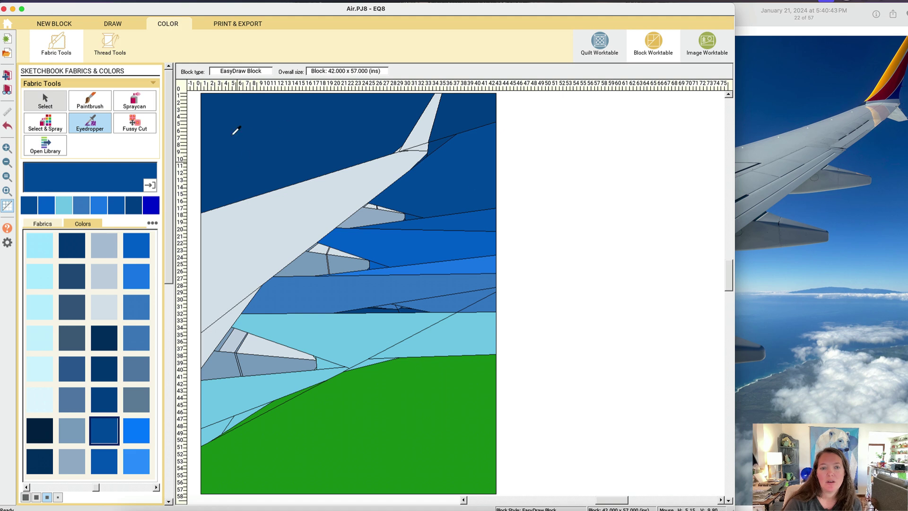
left_click(123, 24)
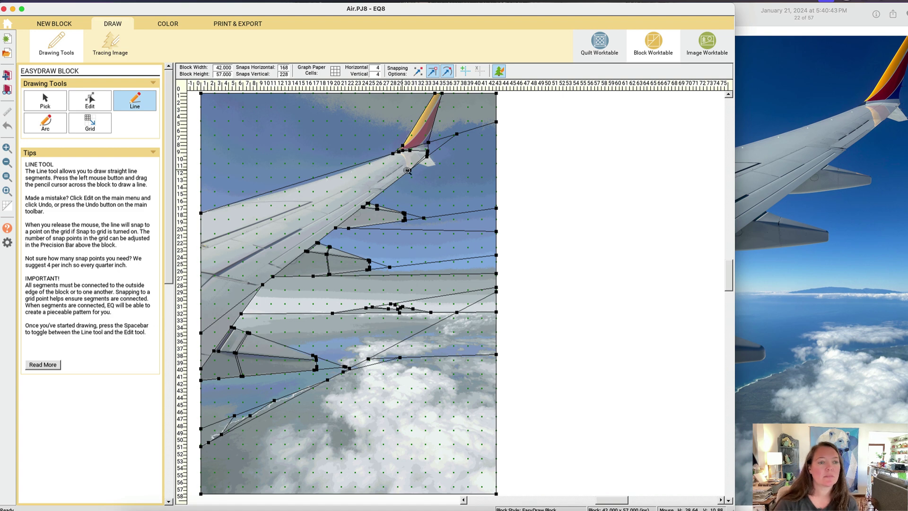
left_click_drag(372, 134, 435, 182)
left_click_drag(418, 237, 554, 344)
key("super+z")
left_click_drag(367, 253, 617, 270)
key("super+z")
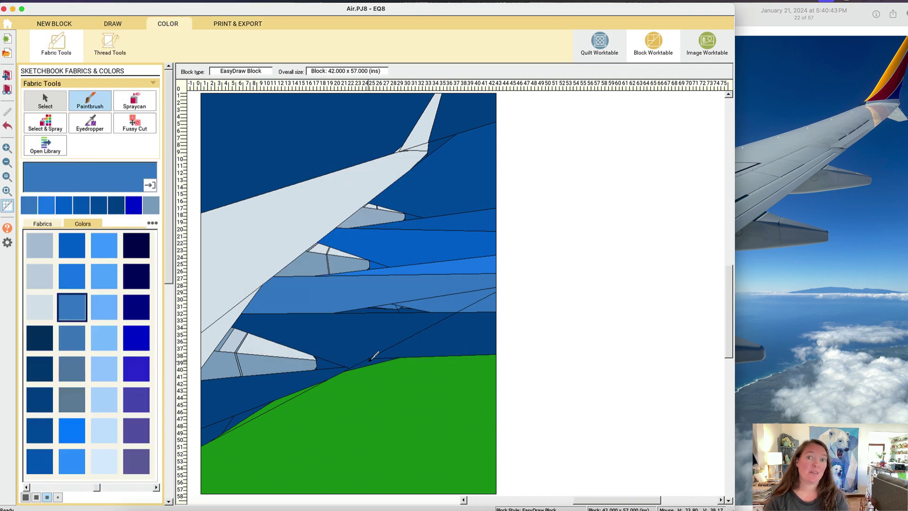
Apply light turquoise to the sea patches below the horizon and around the lowest fairing.
left_click(66, 488)
left_click(66, 489)
left_click(71, 307)
left_click(332, 337)
left_click(440, 340)
left_click(7, 149)
left_click_drag(284, 331, 369, 388)
left_click(7, 191)
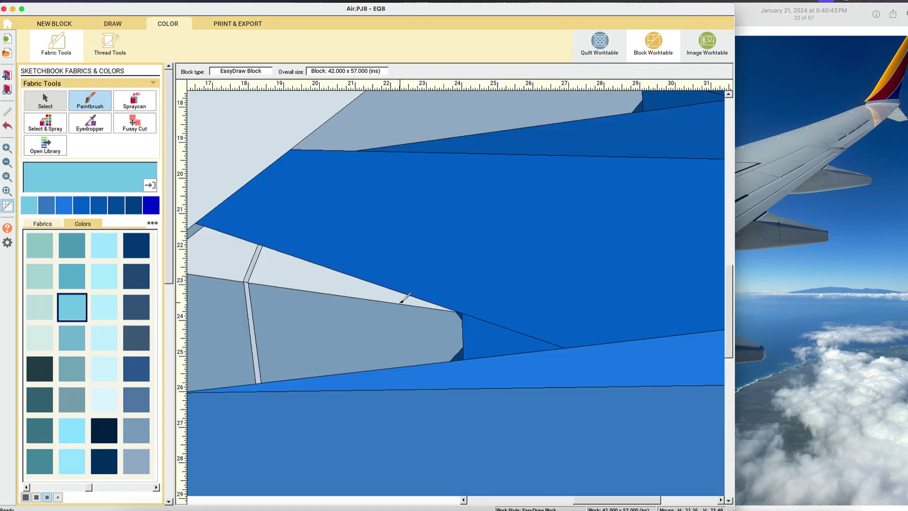
Sample the adjacent sky blues and match the small patches around the middle and uppermost fairing tips to them.
left_click(97, 124)
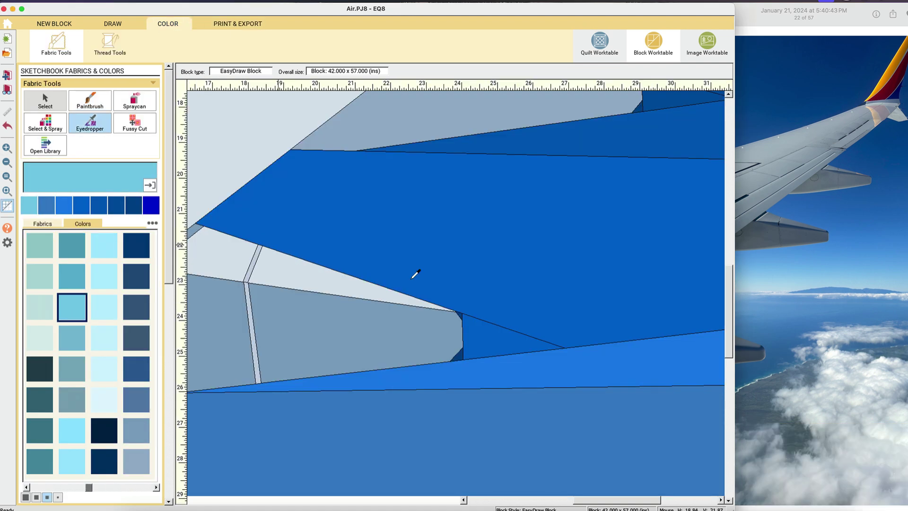
left_click(478, 332)
scroll(487, 348, "up", 5)
left_click(608, 205, "alt")
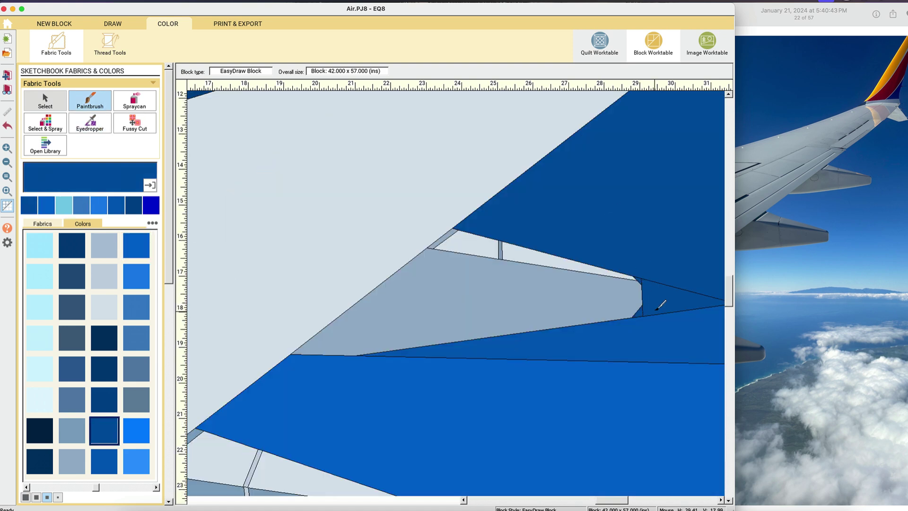
scroll(638, 255, "up", 5)
left_click(90, 125)
left_click(7, 191)
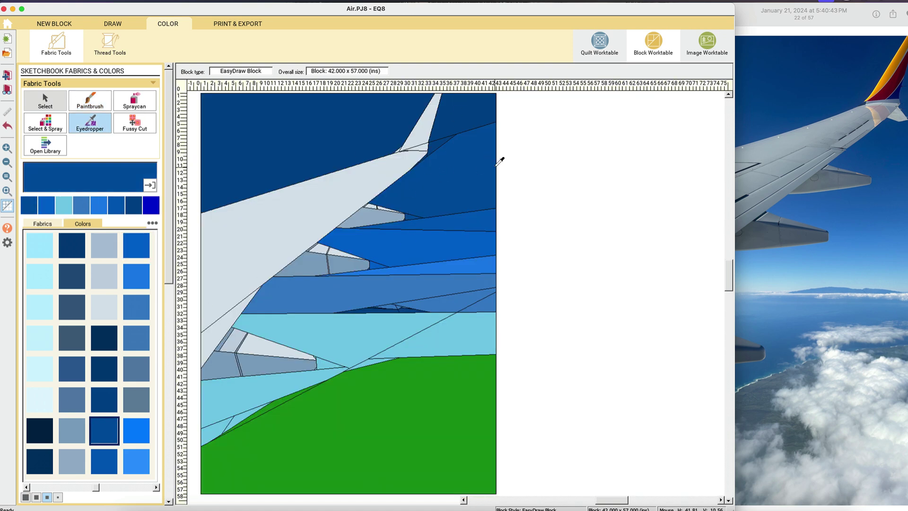
Try drawing lines from the front corner of the winglet's base across the wing.
left_click(124, 26)
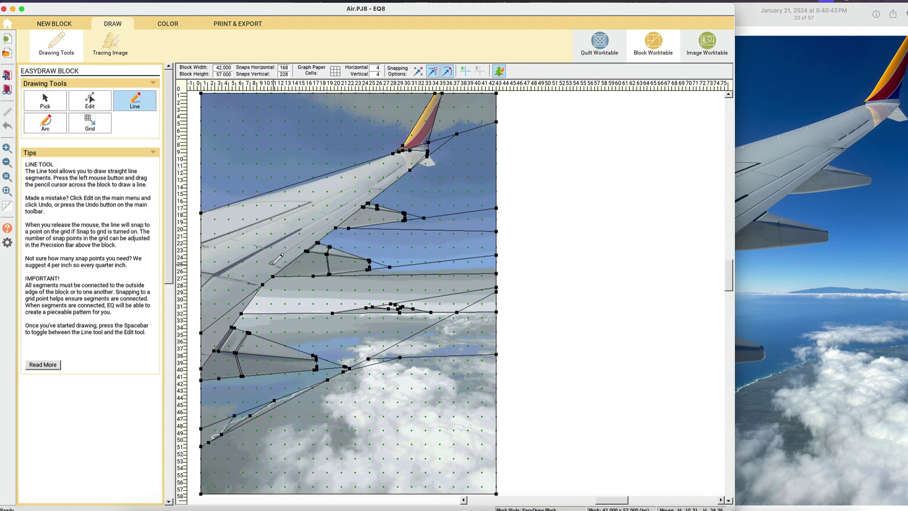
left_click_drag(372, 134, 435, 183)
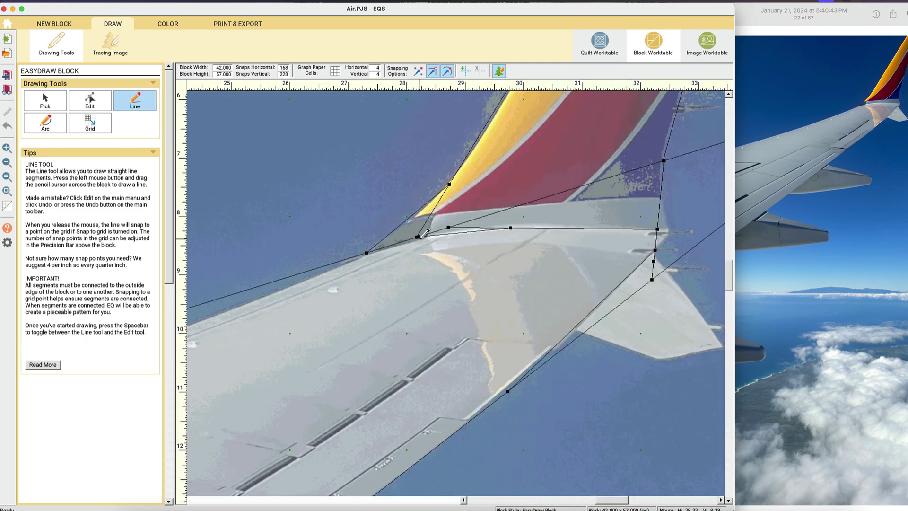
left_click_drag(419, 237, 552, 344)
key("ctrl+z")
left_click_drag(367, 253, 616, 270)
key("ctrl+z")
Outline the tan highlight panel on the wing below the winglet with connected straight lines.
left_click_drag(491, 394, 460, 233)
mouse_move(473, 297)
left_mouse_down()
mouse_move(412, 241)
mouse_move(367, 253)
left_mouse_up()
left_click_drag(647, 257, 485, 230)
left_click_drag(558, 242, 424, 252)
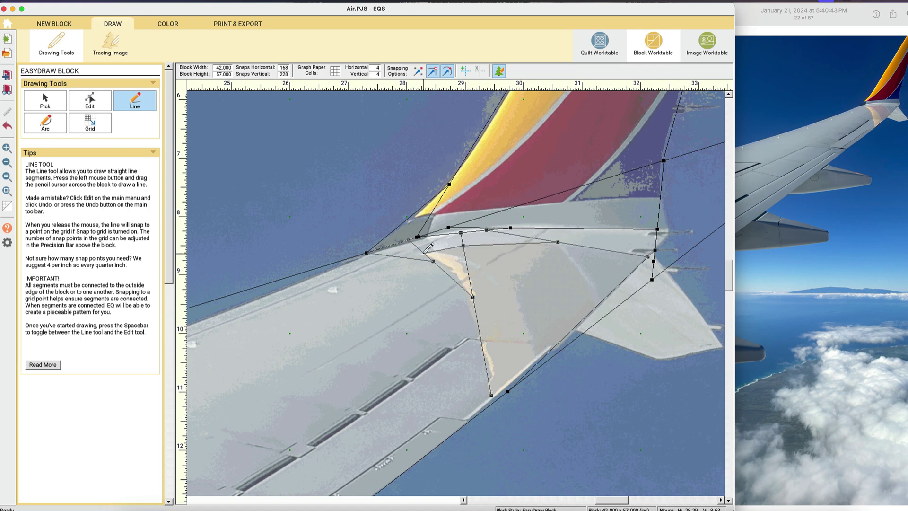
Delete the extra line running from the wing's leading edge to the tan panel's corner.
left_click(45, 101)
left_click(410, 257)
key("Delete")
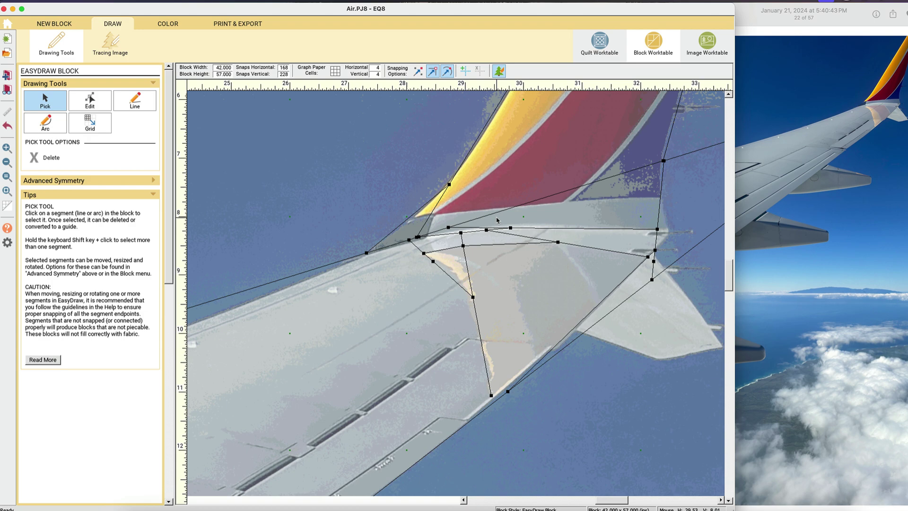
Draw the seam beneath the winglet's colored area and a slanted line from the tan panel's corner toward the wing's trailing edge.
left_click(124, 103)
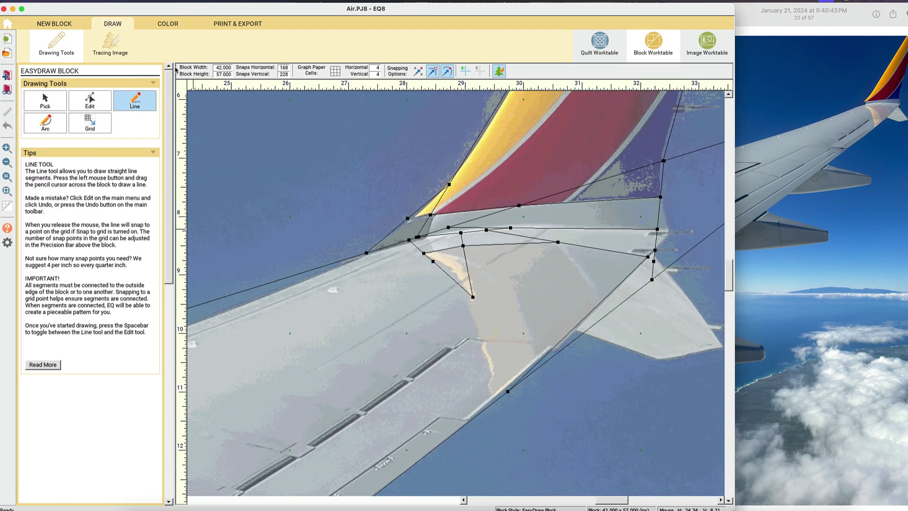
left_click(180, 26)
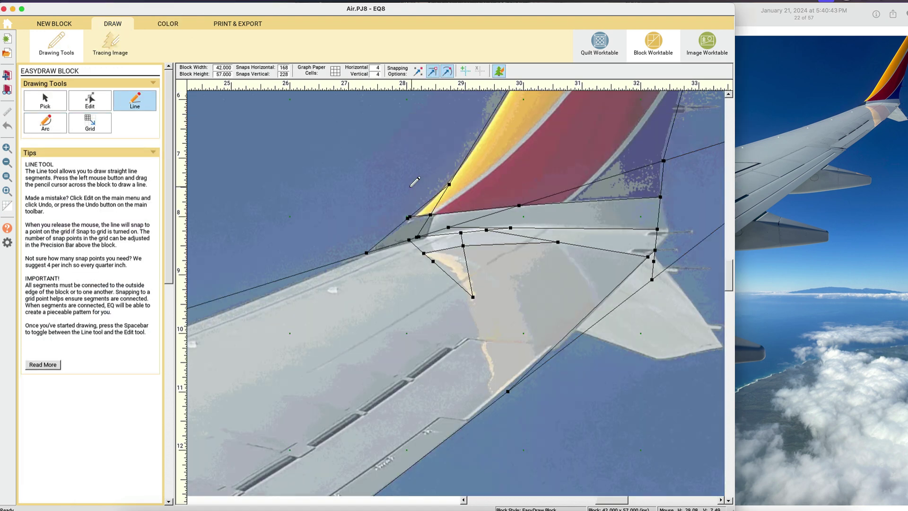
key("space")
left_click_drag(424, 218, 297, 245)
left_click_drag(473, 297, 540, 359)
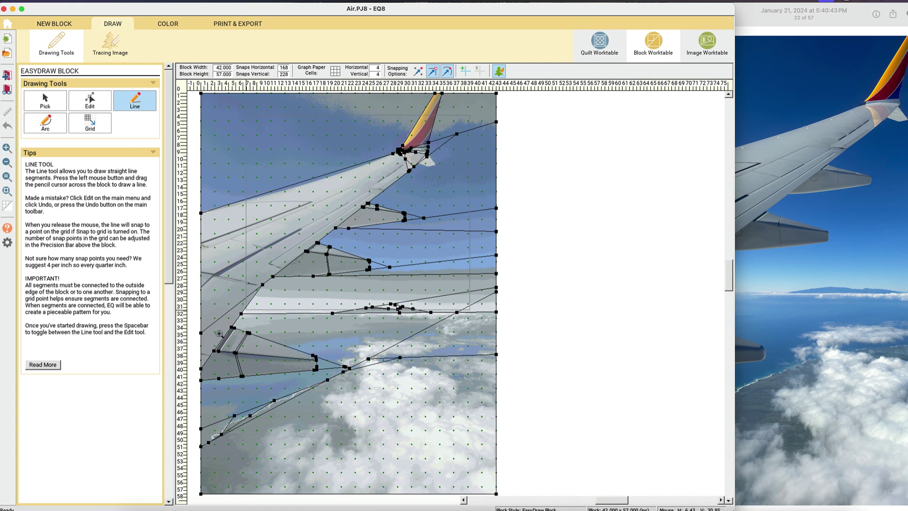
Trace the long narrow panel strip on the upper wing with straight lines reaching the wing's leading edge and the block's left edge.
left_click(406, 191)
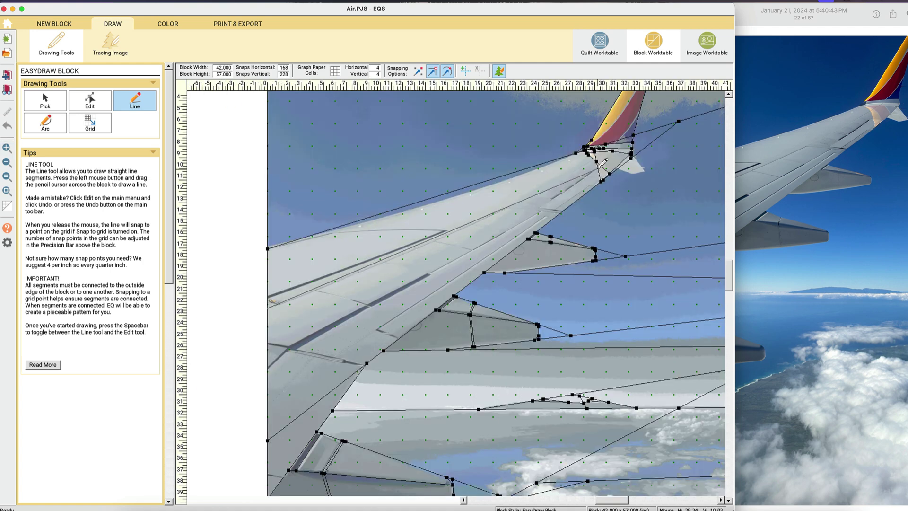
left_click_drag(450, 230, 324, 230)
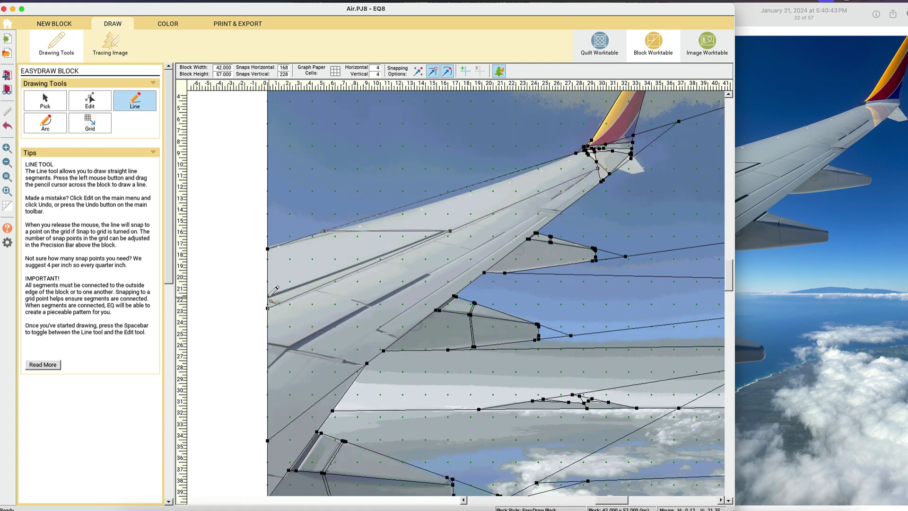
mouse_move(441, 230)
left_mouse_down()
mouse_move(267, 296)
mouse_move(413, 253)
mouse_move(450, 231)
left_mouse_up()
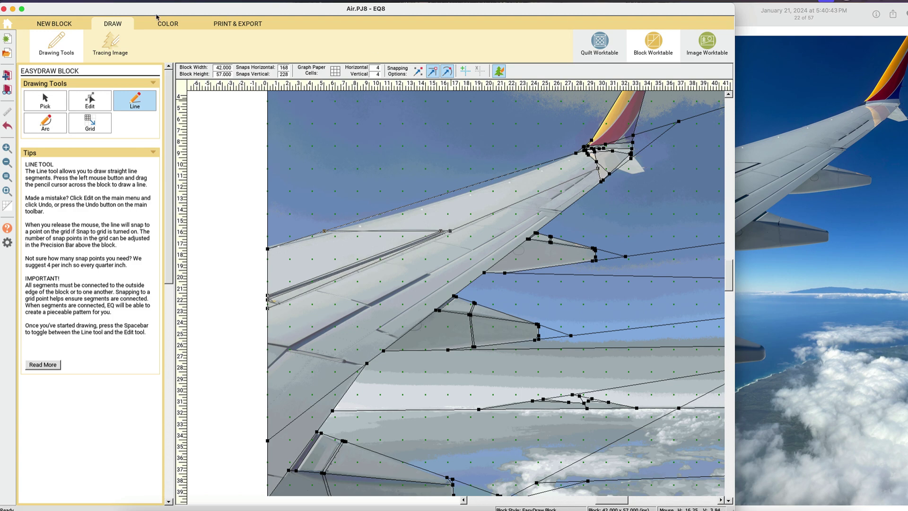
left_click(161, 22)
left_click(113, 24)
Trace the crossing seams on the wing near the block's left edge with lines meeting at the seam junction.
left_click_drag(289, 348, 267, 371)
left_click(8, 148)
left_click_drag(228, 330, 309, 390)
left_click_drag(584, 204, 449, 338)
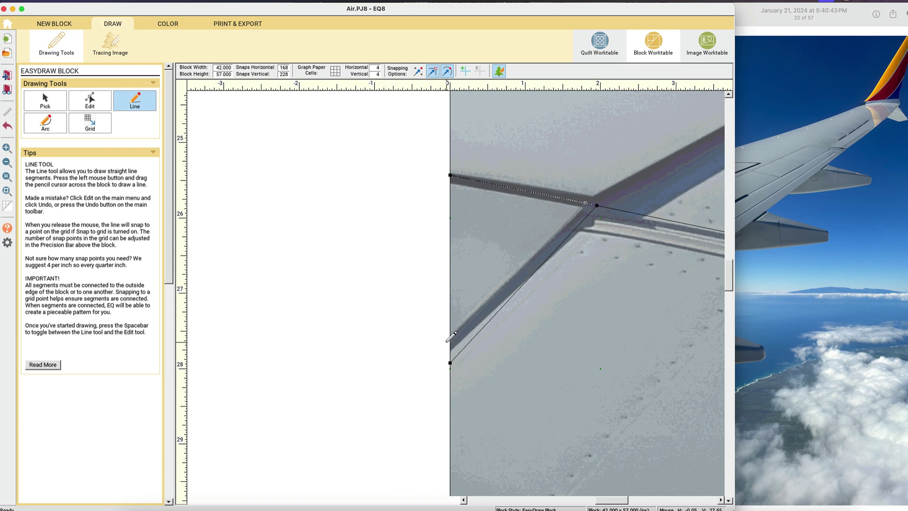
left_click(169, 21)
left_click(112, 25)
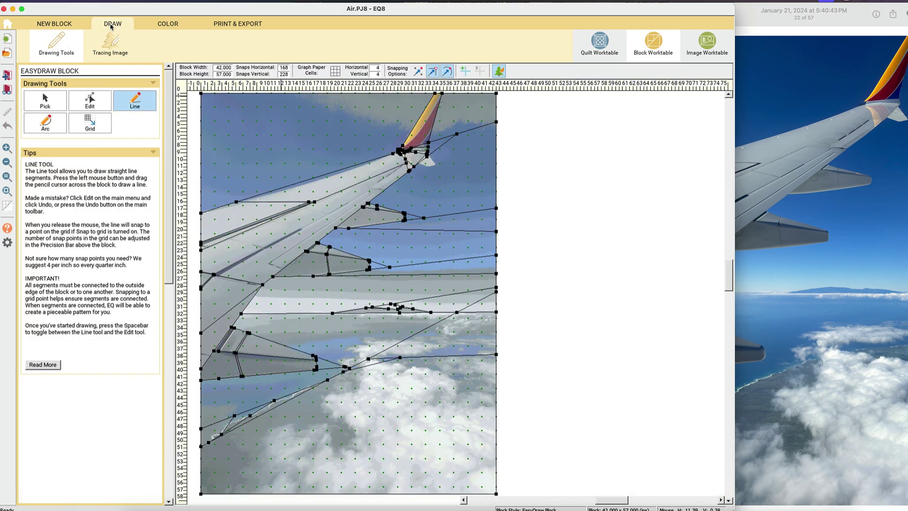
Trace the narrow dark strip and the surrounding panel seams near the wing tip, and fill the strip with grey-blue.
mouse_move(457, 135)
left_mouse_down()
mouse_move(201, 364)
mouse_move(487, 196)
mouse_move(449, 184)
mouse_move(552, 151)
left_mouse_up()
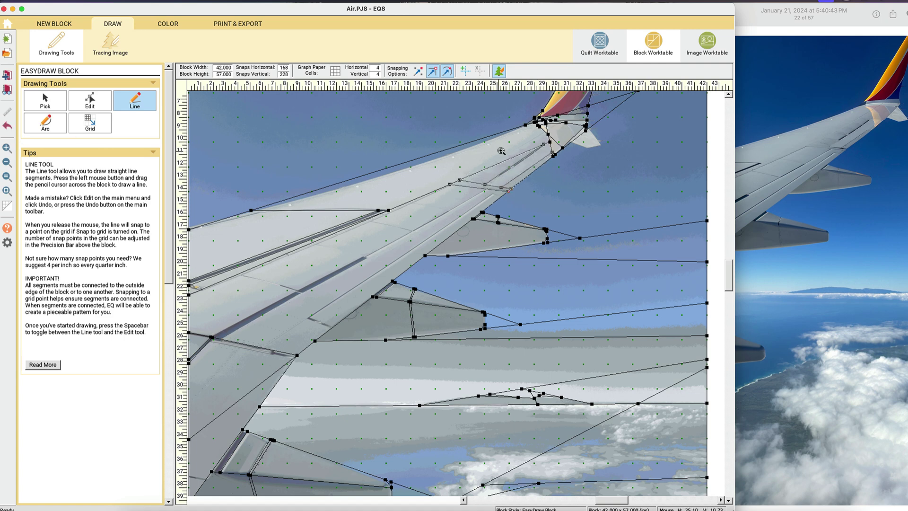
left_click_drag(444, 121, 565, 211)
mouse_move(373, 373)
left_mouse_down()
mouse_move(648, 191)
mouse_move(375, 373)
left_mouse_up()
key("super+z")
left_click(167, 24)
left_click(499, 286)
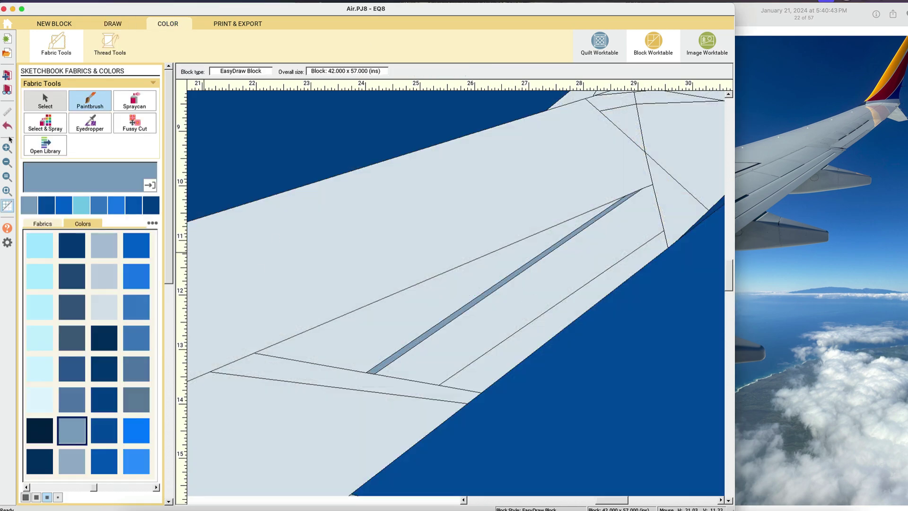
Fill the winglet with dark red.
left_click(7, 191)
left_click(134, 487)
left_click(135, 488)
left_click(134, 487)
left_click(134, 487)
left_click(134, 487)
left_click(134, 487)
left_click(49, 487)
left_click(49, 487)
left_click(48, 488)
left_click(48, 487)
left_click(48, 488)
left_click(48, 487)
left_click_drag(49, 488, 34, 487)
left_click(40, 337)
left_click(425, 124)
Fill the remaining sections along the winglet's lower edge with the same dark red.
left_click_drag(329, 199, 491, 100)
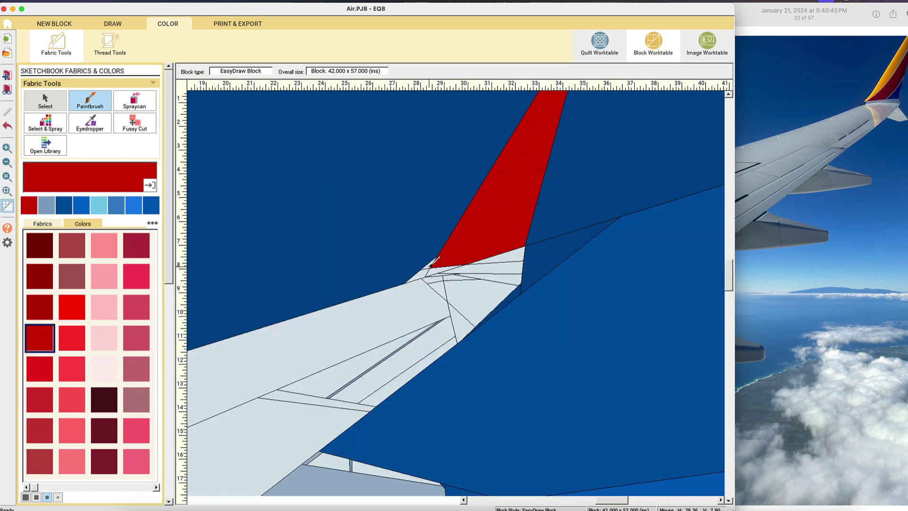
left_click(112, 24)
left_click(167, 23)
left_click(517, 256)
left_click(113, 23)
left_click(156, 23)
Fill the band beneath the winglet with grey-blue sampled from the fairing, and sample the darker shade of the wing's narrow strip.
left_click(88, 127)
left_click(332, 468)
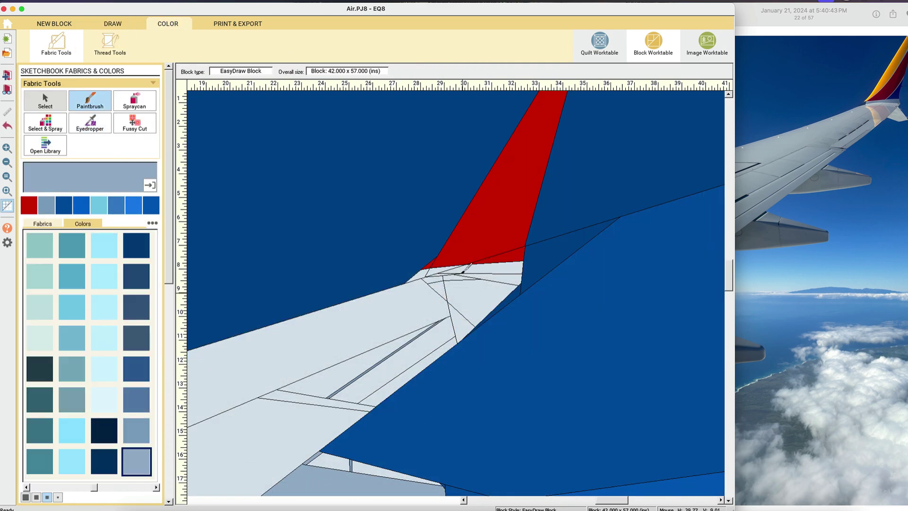
left_click(442, 270)
left_click(90, 123)
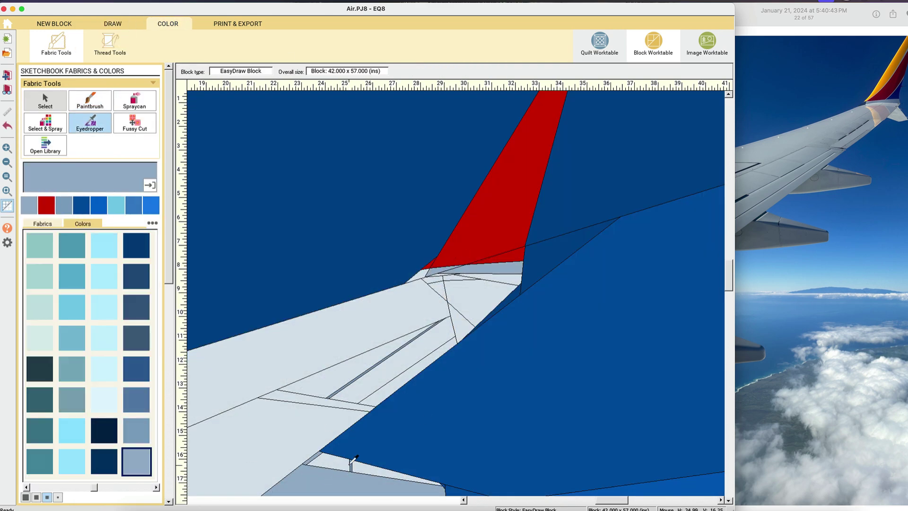
left_click(374, 365)
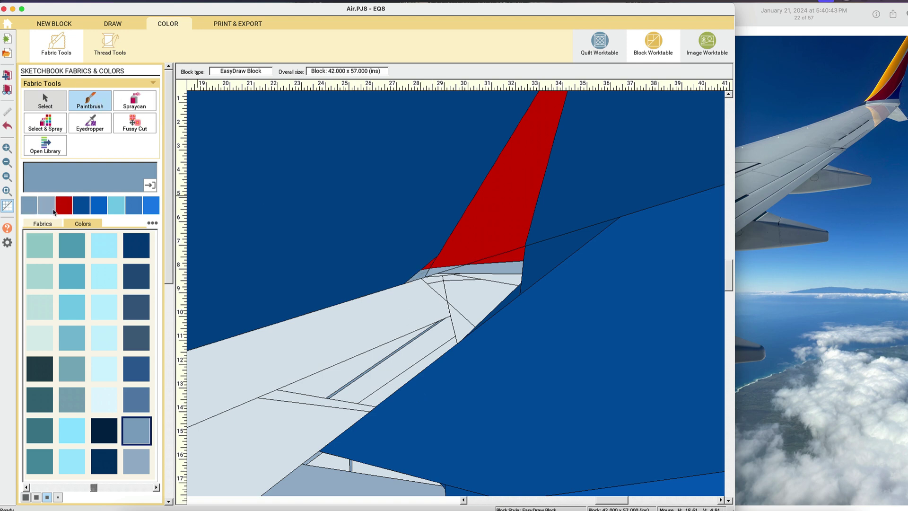
Fill the tan highlight panel below the winglet with pale pink.
left_click(66, 210)
left_click(104, 338)
left_click(461, 290)
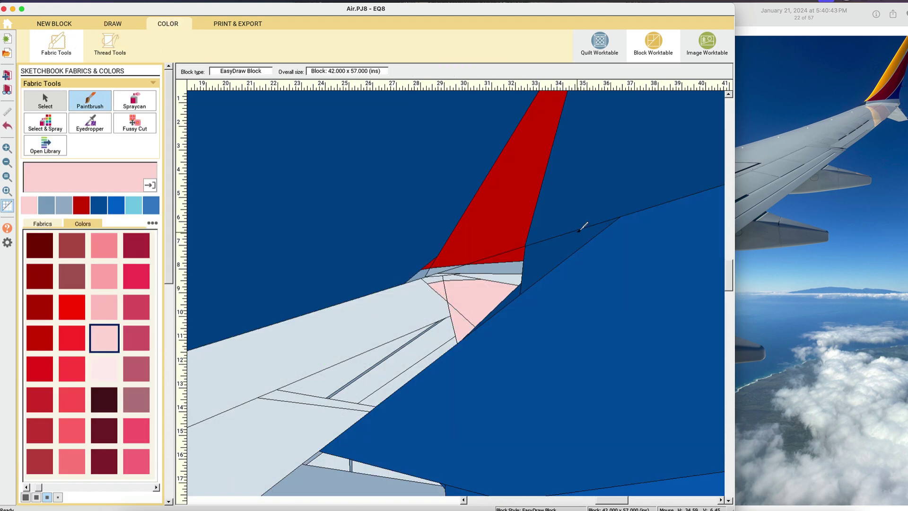
Outline the small white fin behind the winglet's base, extending two of its lines to the block's right edge.
left_click(6, 191)
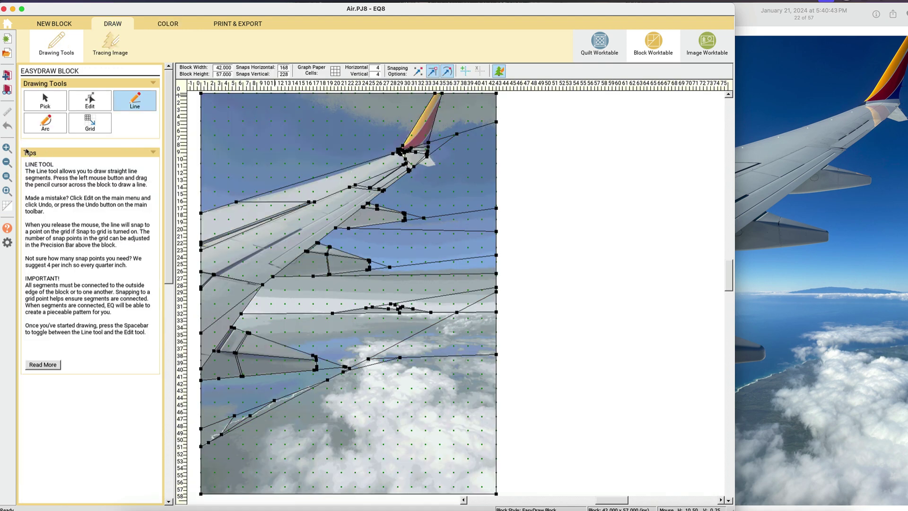
left_click_drag(380, 112, 535, 228)
left_click_drag(326, 269, 605, 370)
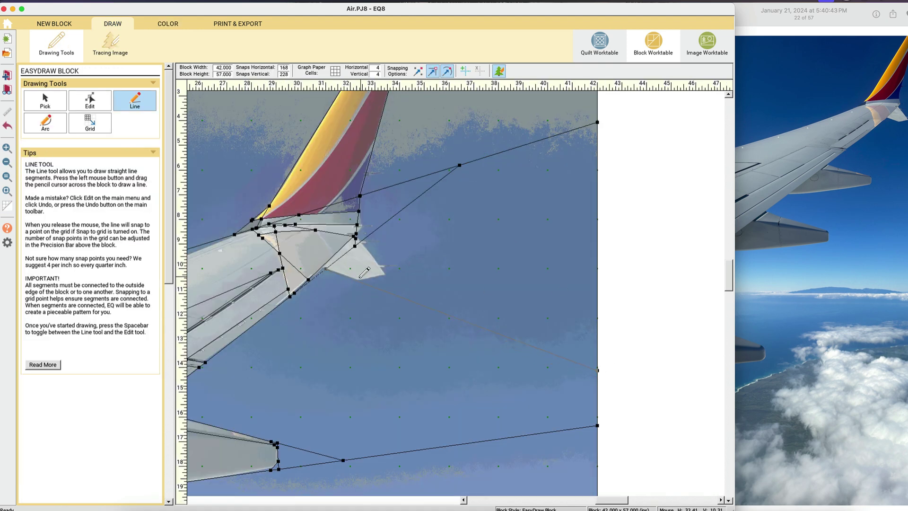
left_click_drag(357, 280, 598, 233)
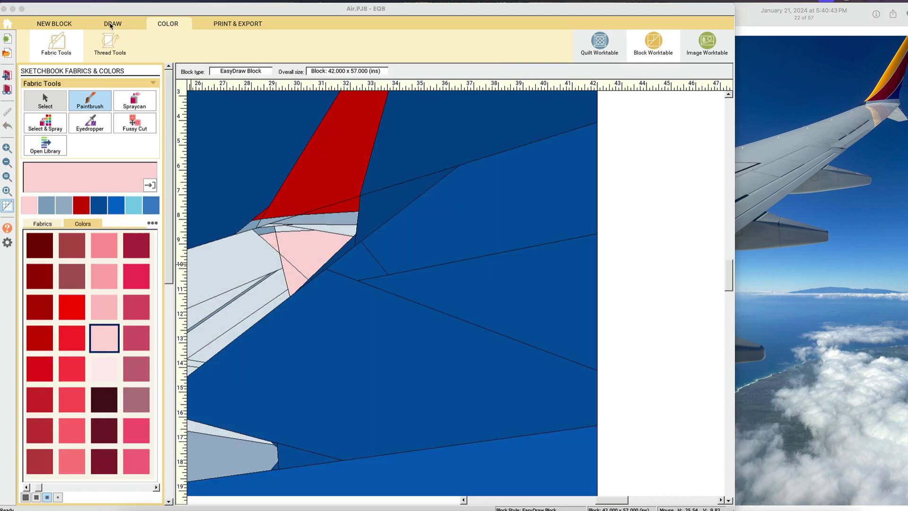
left_click(111, 25)
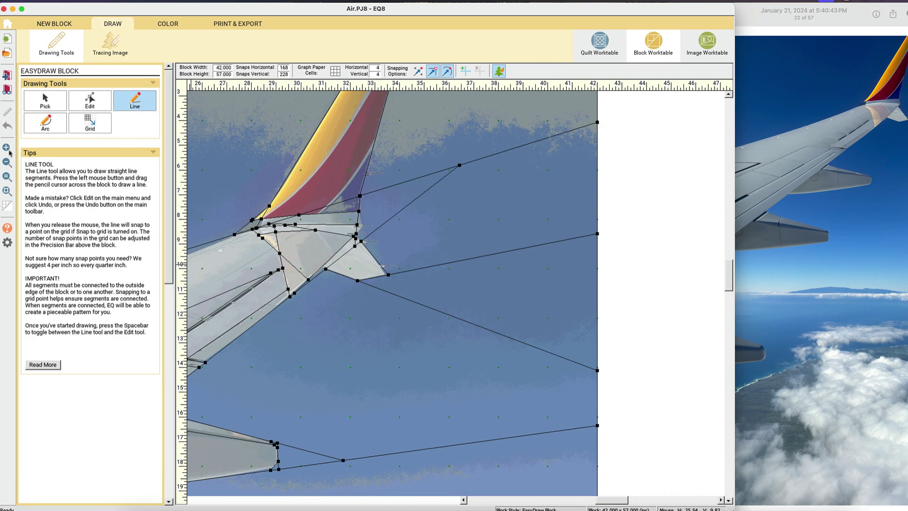
Draw the short lines joining the small fin to the rear corner of the winglet's base.
left_click_drag(302, 189, 454, 302)
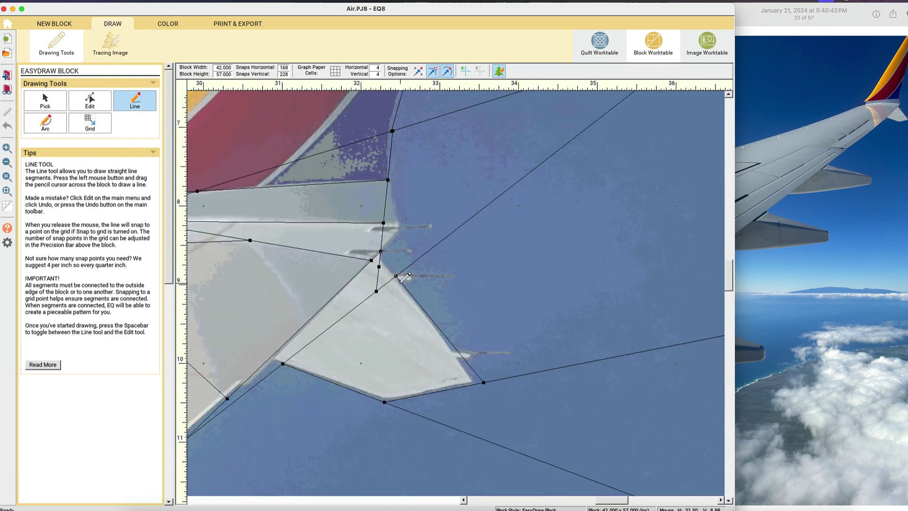
left_click_drag(381, 252, 422, 318)
left_click_drag(388, 180, 416, 275)
left_click(168, 24)
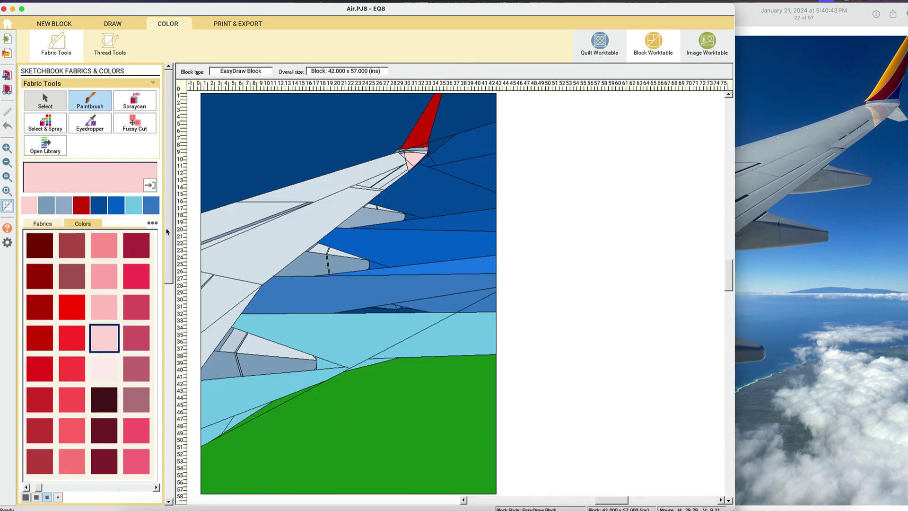
Fill the small fin behind the winglet's base with pale grey sampled from the lowest fairing.
left_click(89, 122)
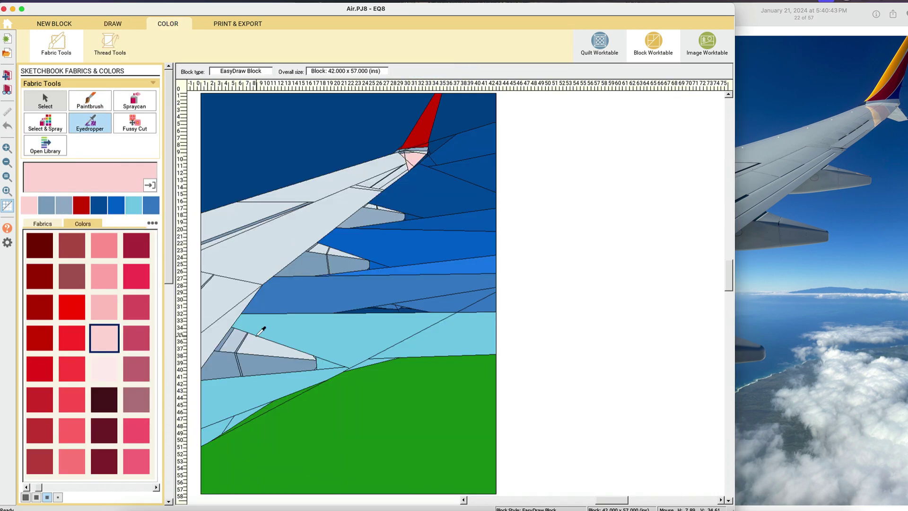
left_click(262, 333)
left_click_drag(386, 122, 451, 188)
left_click(117, 26)
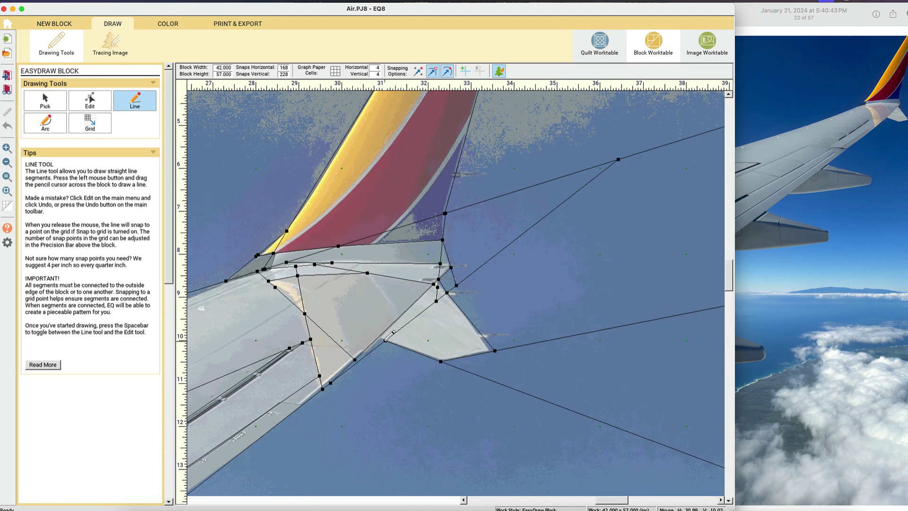
left_click(168, 24)
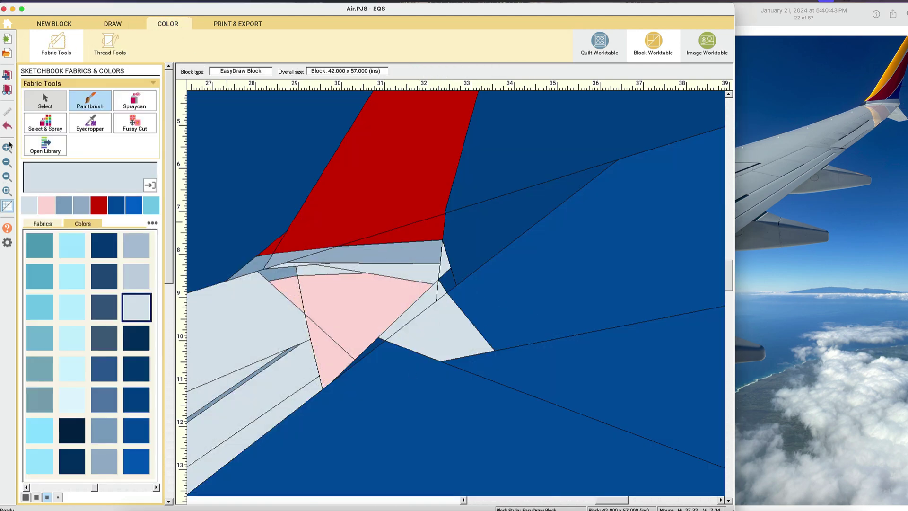
Fill the sliver at the rear of the winglet's base with the fin's pale grey, and sample the band's grey-blue.
left_click(113, 23)
left_click(167, 23)
left_click(90, 123)
left_click(461, 317)
left_click(443, 259)
left_click(90, 123)
left_click(315, 249)
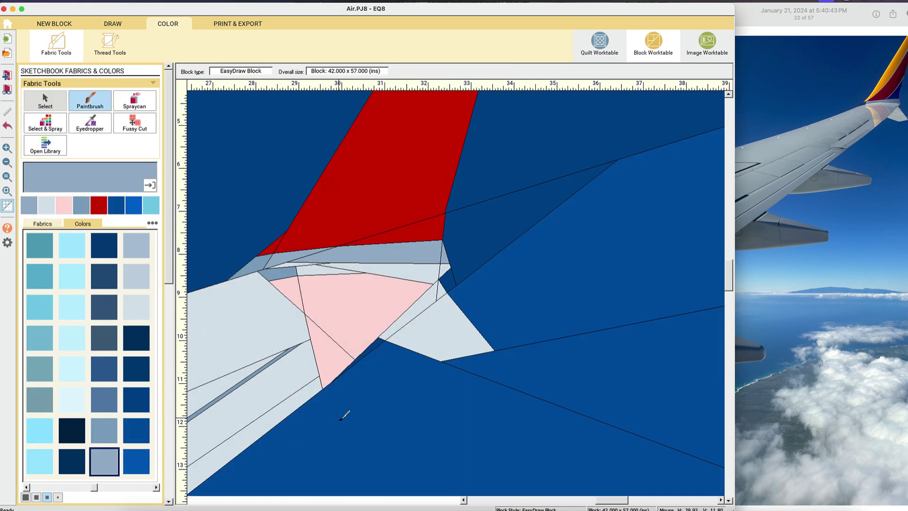
Draw a gently sloping line from the block's left edge to the wing's leading edge, dividing the sky above the wing.
left_click(7, 191)
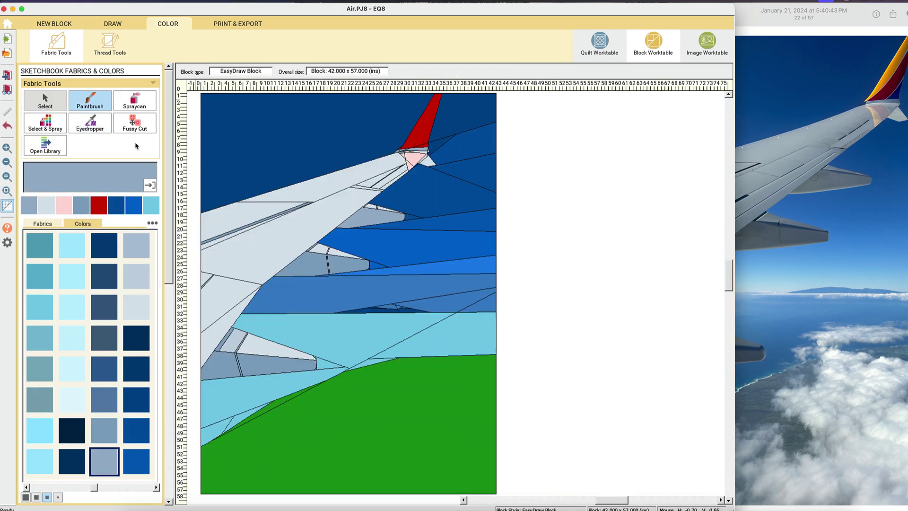
left_click(113, 23)
left_click(165, 25)
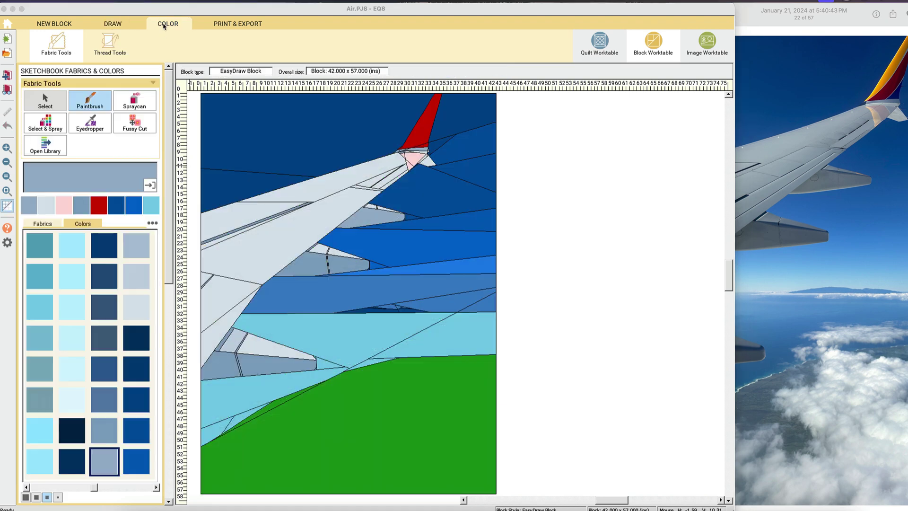
Fill the upper sky sections around the winglet with medium blue, keeping the lower section above the wing dark blue.
left_click(259, 180, "alt")
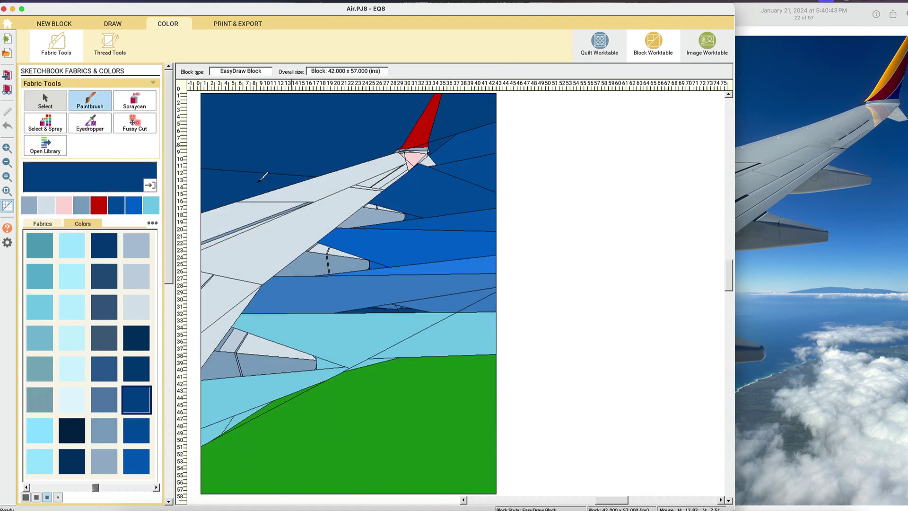
left_click(137, 431)
left_click(256, 148)
left_click(241, 186)
left_click(7, 126)
left_click(466, 113)
left_click(432, 149)
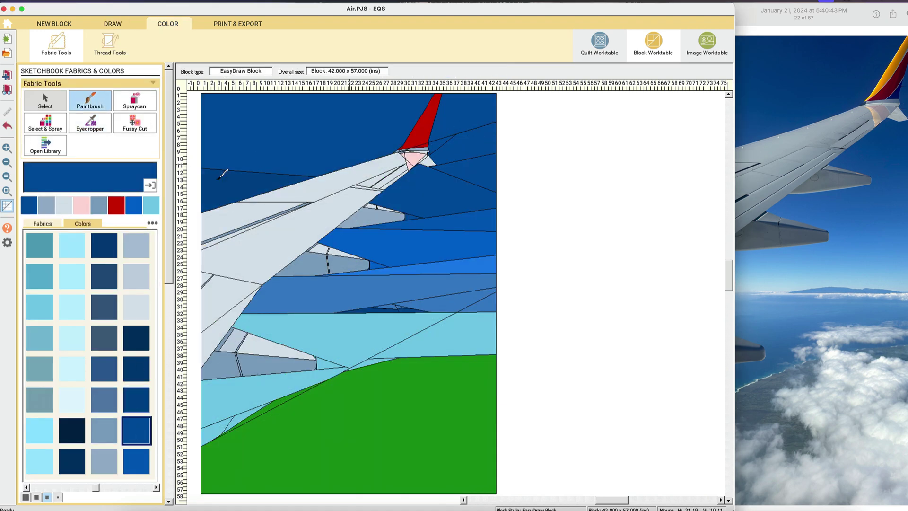
left_click(7, 149)
left_click_drag(385, 137, 464, 185)
left_click(7, 190)
Fill the sky band above the horizon with light blue.
left_click(134, 463)
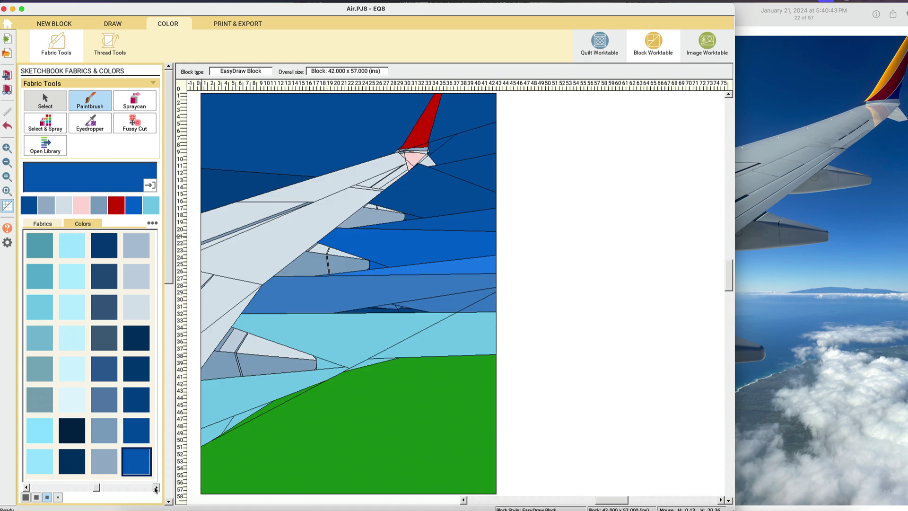
left_click(155, 489)
left_click(136, 307)
left_click(137, 489)
left_click(44, 402)
left_click(397, 290)
left_click(50, 371)
left_click(357, 295)
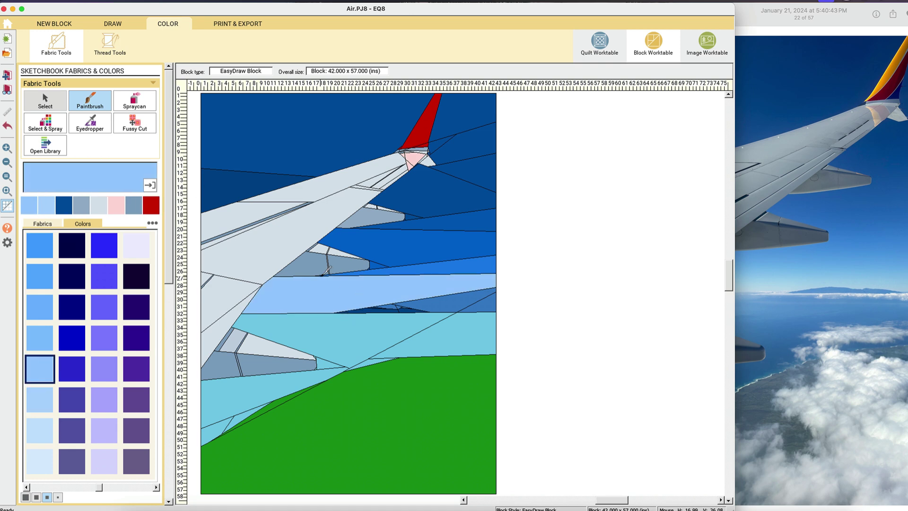
Draw a nearly horizontal line across the sky just above the island's peaks to the block's right edge.
left_click(113, 24)
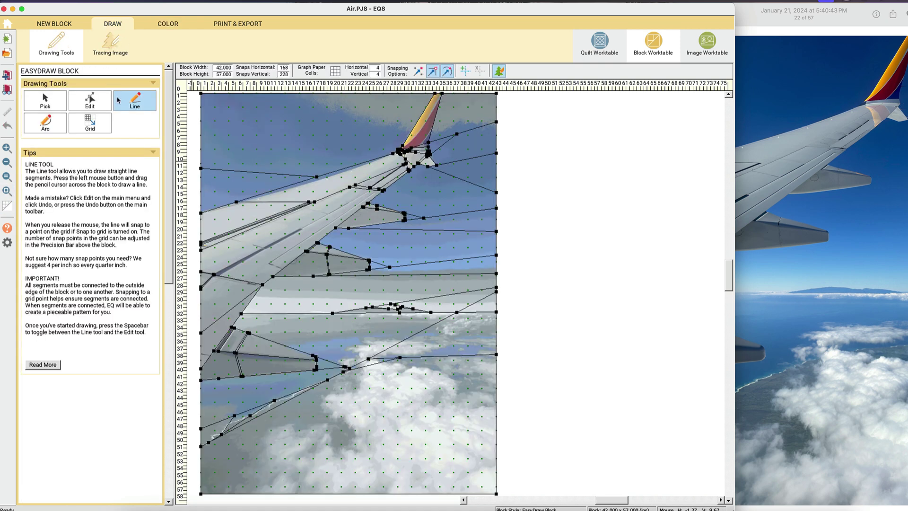
left_click_drag(196, 288, 514, 496)
left_click_drag(274, 124, 706, 116)
left_click(167, 24)
left_click(112, 28)
Delete the extra slanted lines running from the island's peaks into the sky above the new horizon line.
left_click(7, 148)
left_click_drag(418, 107, 642, 239)
left_click(53, 98)
left_click(576, 140)
key("Delete")
left_click(418, 166)
key("Delete")
left_click(439, 165)
key("Delete")
left_click(450, 167)
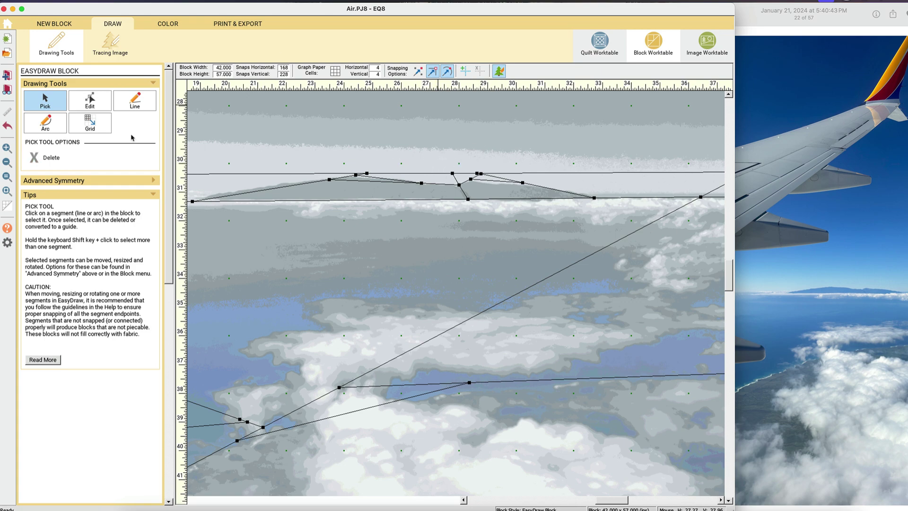
left_click(8, 191)
Fill the thin sky strip around the island's peaks with the palest blue.
left_click(168, 24)
left_click(40, 461)
left_click(392, 304)
left_click(392, 304)
left_click(7, 125)
left_click(7, 149)
left_click_drag(318, 303, 425, 337)
left_click(555, 236)
left_click(589, 233)
left_click(634, 231)
left_click(7, 191)
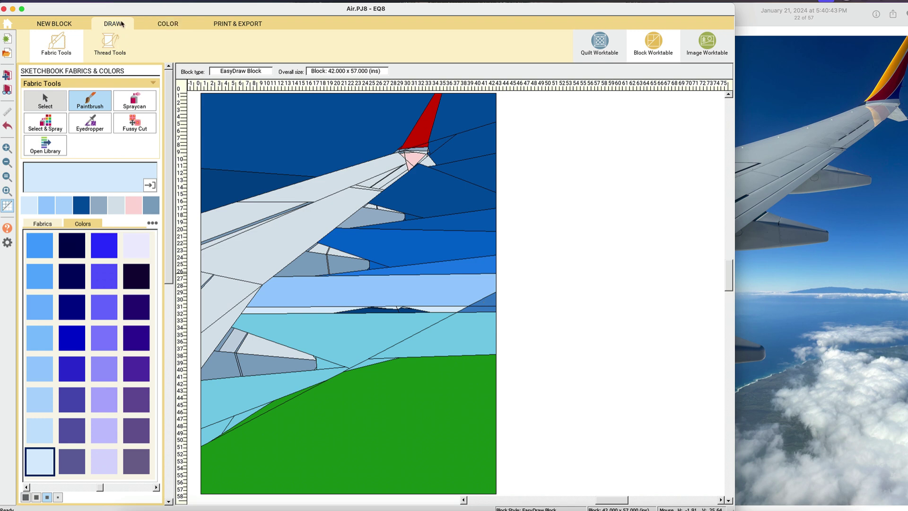
Remove the slanted line crossing the horizon bands at the block's right edge and fill the horizon strip with the palest blue.
left_click(113, 23)
left_click(168, 23)
left_click(420, 308)
Fill the sky band above the horizon strip with very pale blue and the wedge above it with a slightly deeper blue.
left_click(37, 429)
left_click(395, 287)
left_click(40, 399)
left_click(466, 266)
Fill the sky band beside the middle fairing and its small adjoining pieces with the next deeper light blue.
left_click(40, 368)
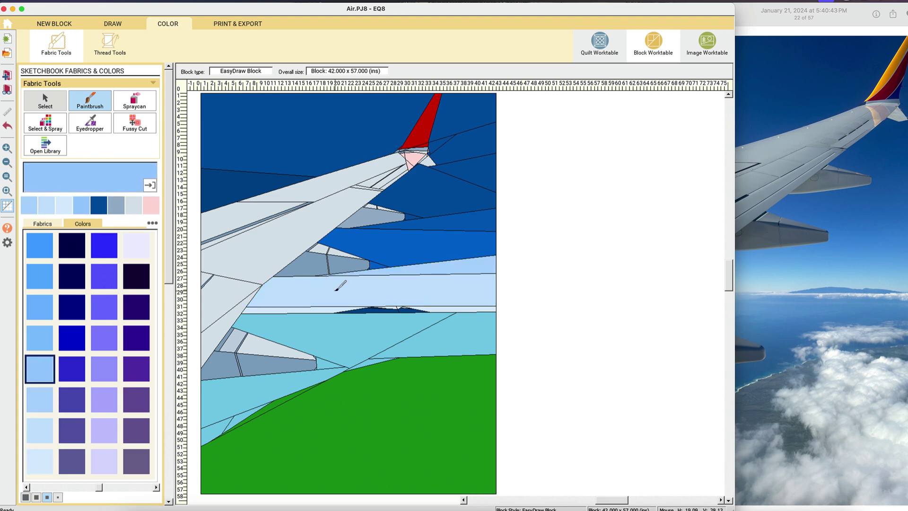
left_click(360, 247)
left_click(8, 149)
left_click_drag(352, 238, 386, 270)
left_click(462, 376)
left_click(460, 472)
left_click(7, 191)
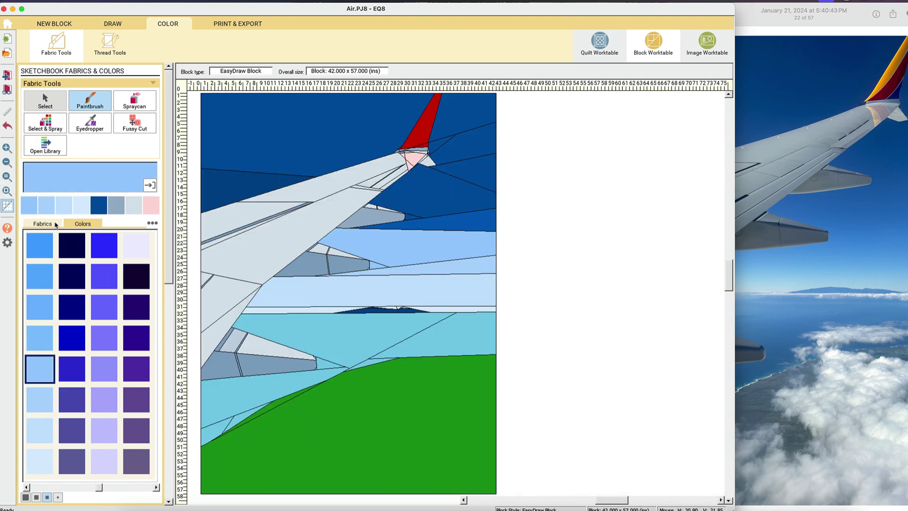
Fill the sky band below the upper fairing with light blue and the wedges beside the fairing with a slightly deeper blue.
left_click(40, 338)
left_click(426, 220)
left_click(40, 307)
left_click(454, 198)
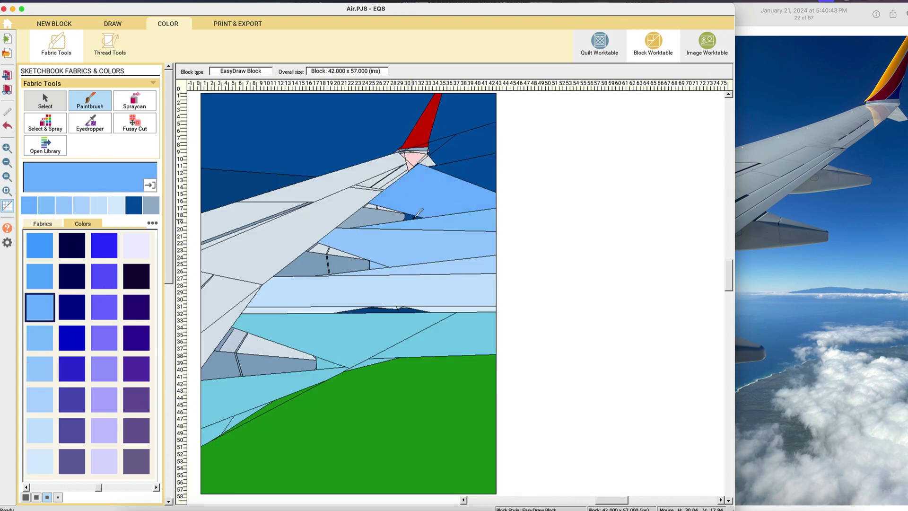
left_click(487, 176)
Recolor the wide sky band above the horizon strip light blue and the wedge above it one shade deeper.
left_click(40, 461)
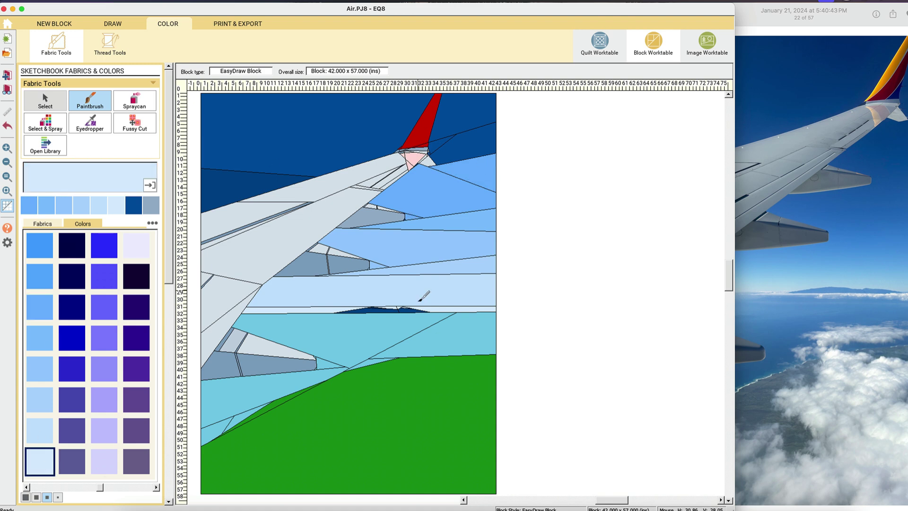
left_click(134, 100)
left_click(40, 400)
left_click(373, 290)
left_click(40, 338)
left_click(445, 267)
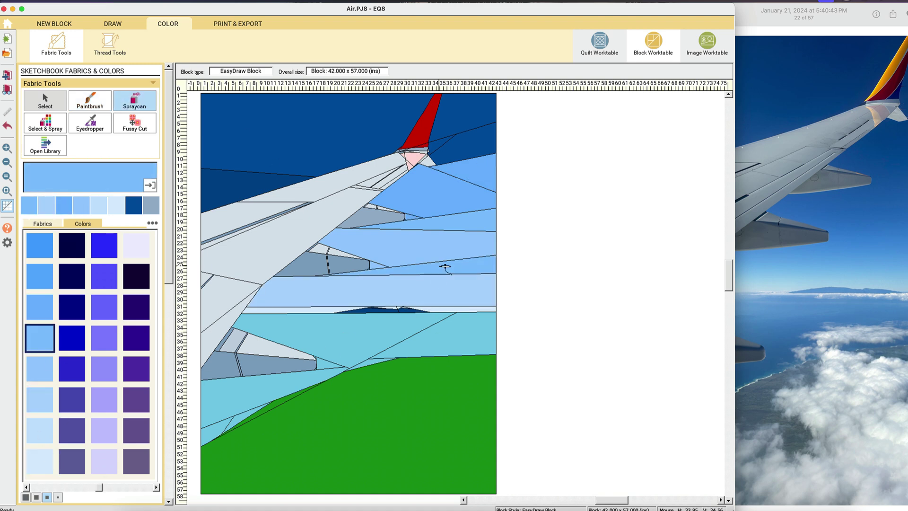
Recolor the sky band beside the middle fairing medium blue and the band below the upper fairing vivid blue.
left_click(40, 276)
left_click(441, 257)
left_click(26, 486)
left_click(40, 431)
left_click(457, 218)
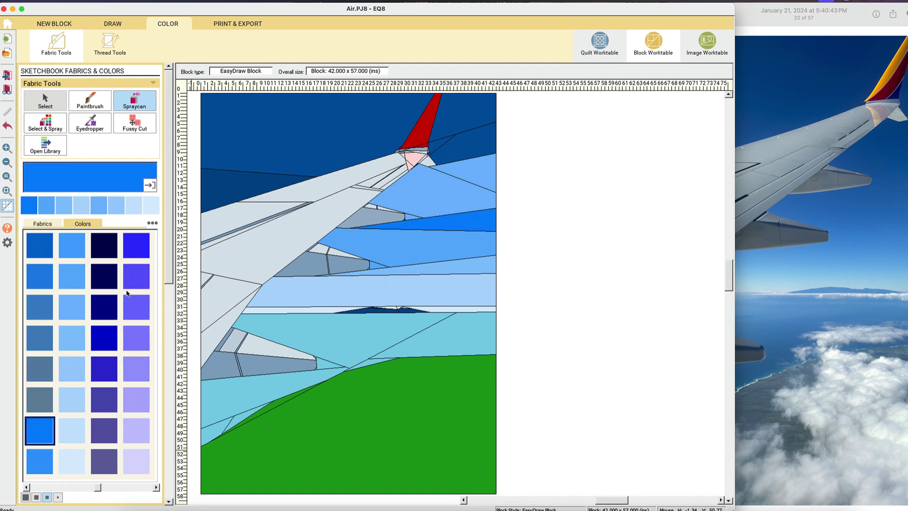
Spray the sky beside the upper fairing dark blue and the sky above the wing a darker navy.
left_click(26, 487)
left_click(40, 431)
left_click(442, 194)
left_click(40, 399)
left_click(330, 130)
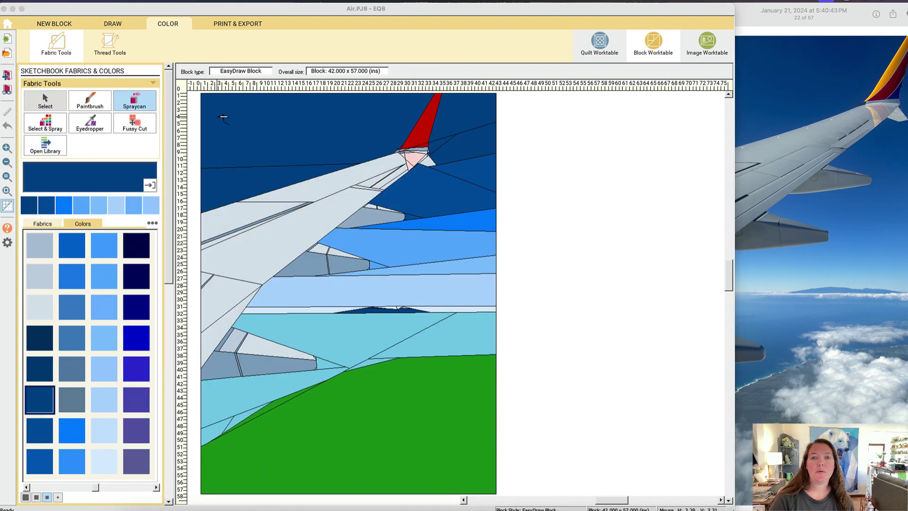
Match the sky wedge above the wing's root to the dark blue beside the upper fairing.
left_click(90, 101)
left_click(90, 123)
left_click(411, 212)
left_click(264, 183)
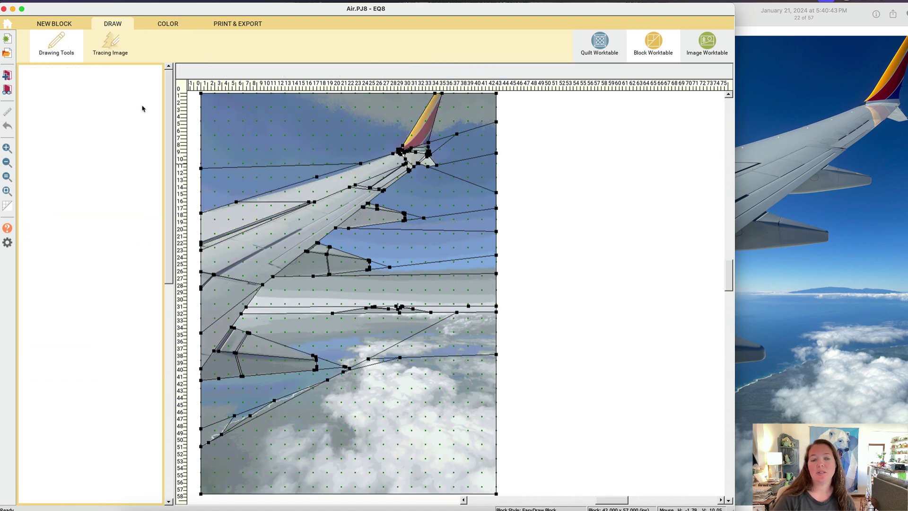
Draw a nearly horizontal line above the horizon strip from the wing to the block's right edge and fill the new strip palest blue.
left_click_drag(253, 301, 501, 296)
left_click(169, 25)
left_click(90, 123)
left_click(336, 310)
left_click(331, 304)
Fill the uppermost sky patches on both sides of the winglet with saturated royal blue.
left_click(89, 123)
left_click(367, 293)
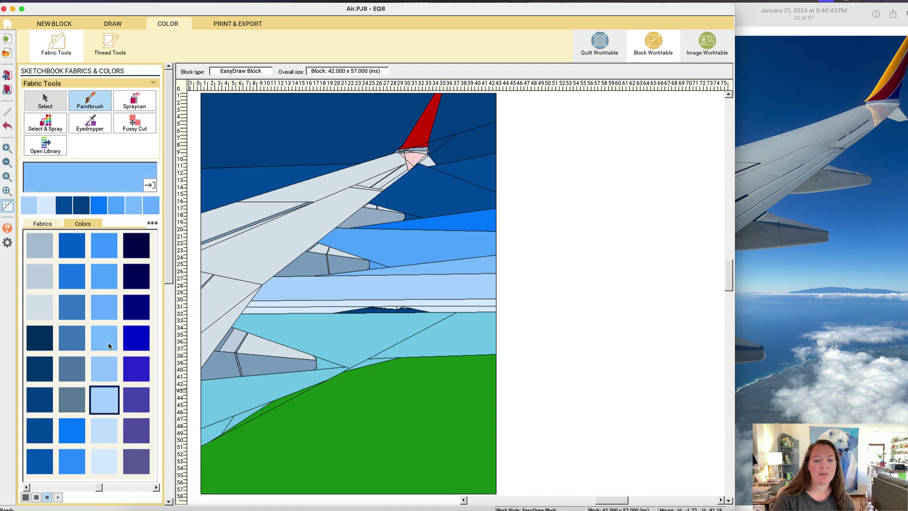
left_click(112, 285)
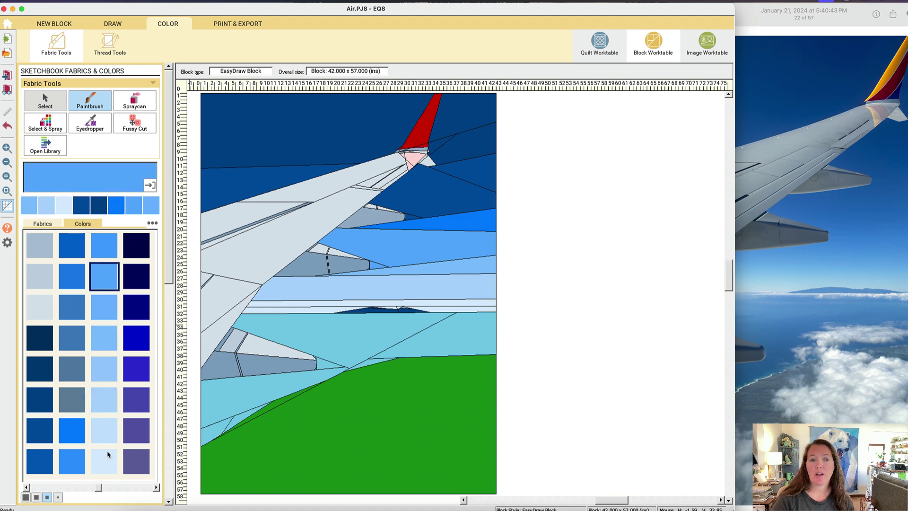
left_click(136, 338)
left_click(307, 123)
left_click(477, 109)
left_click(460, 142)
left_click_drag(413, 175, 452, 146)
left_click(409, 220)
left_click(7, 189)
Fill the sky wedge above the wing's root and the sky around the upper fairing, including its tip slivers, with medium-dark blue.
left_click(90, 101)
left_click(41, 434)
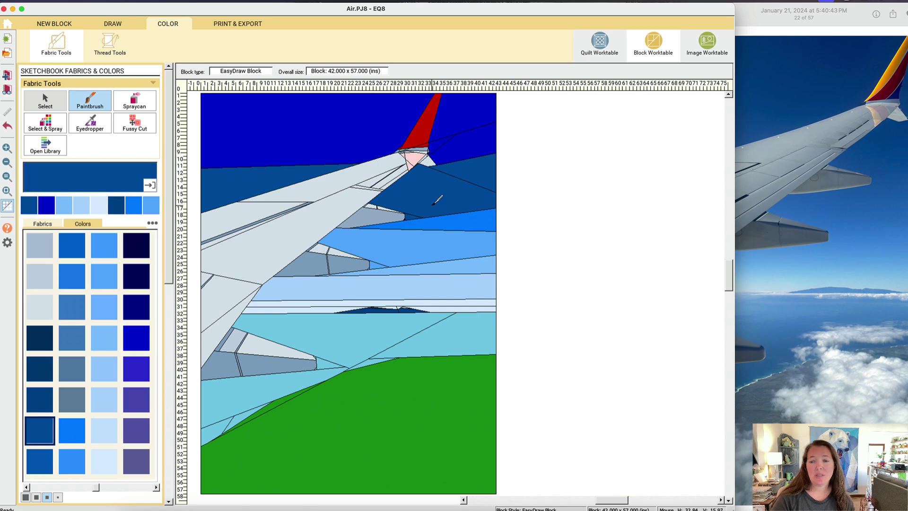
left_click(79, 237)
left_click(294, 173)
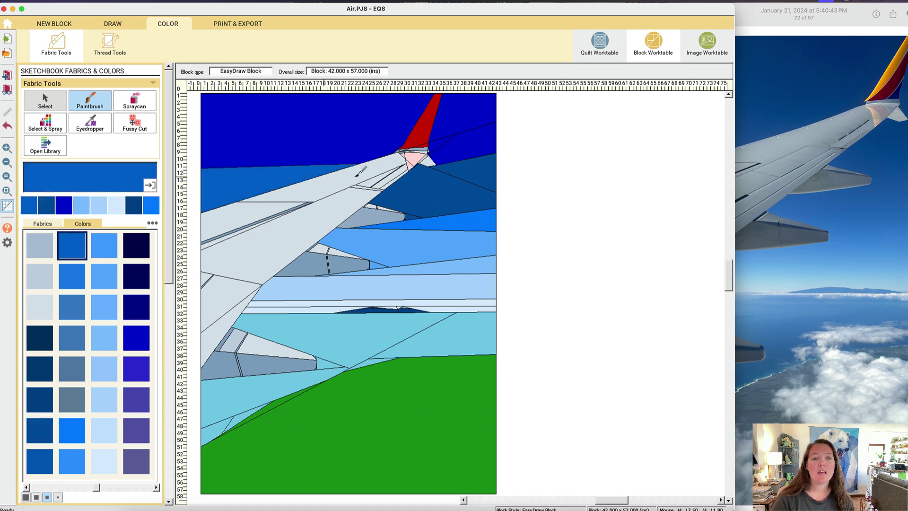
left_click(452, 175)
left_click(7, 149)
left_click_drag(330, 196, 413, 235)
left_click(669, 284)
left_click(670, 322)
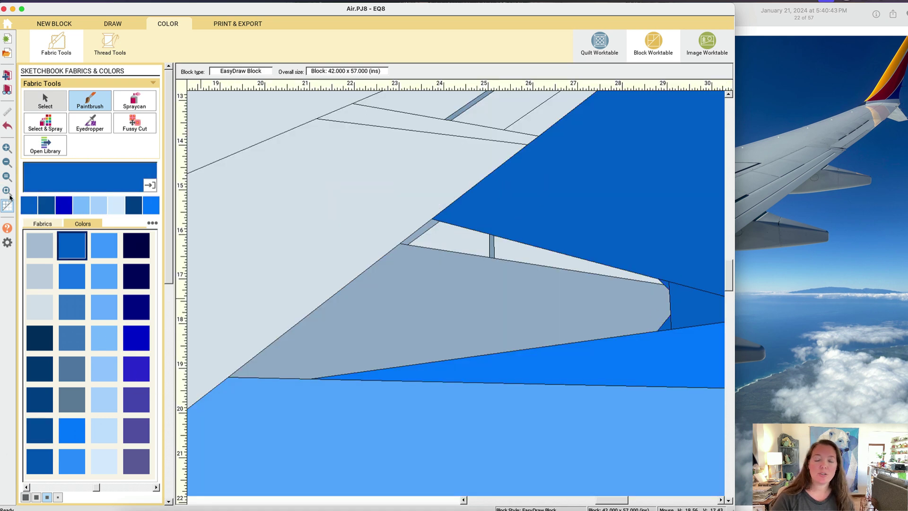
left_click(7, 191)
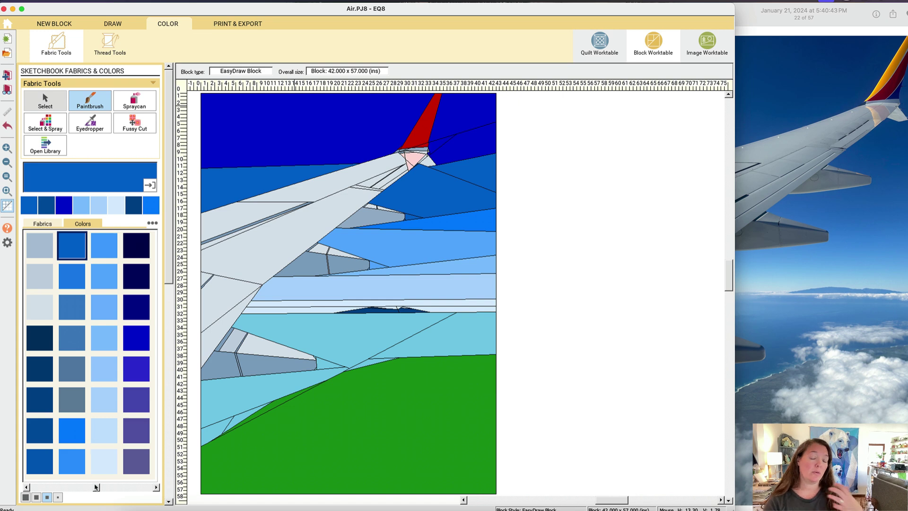
Recolor the uppermost sky vivid blue and the sky above the wing's root and beside the upper fairing one shade lighter.
left_click(71, 434)
left_click(134, 101)
left_click(289, 125)
left_click(72, 461)
left_click(250, 184)
Recolor only the sky band below the upper fairing one shade lighter, undoing the spray fill that also affects the uppermost sky.
left_click(104, 246)
left_click(465, 223)
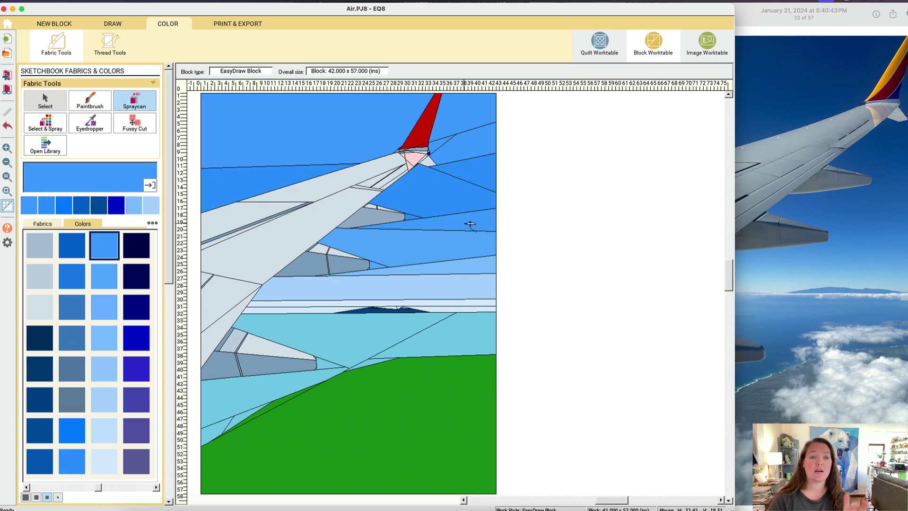
left_click(7, 129)
left_click(90, 101)
left_click(477, 216)
left_click(104, 276)
left_click(479, 224)
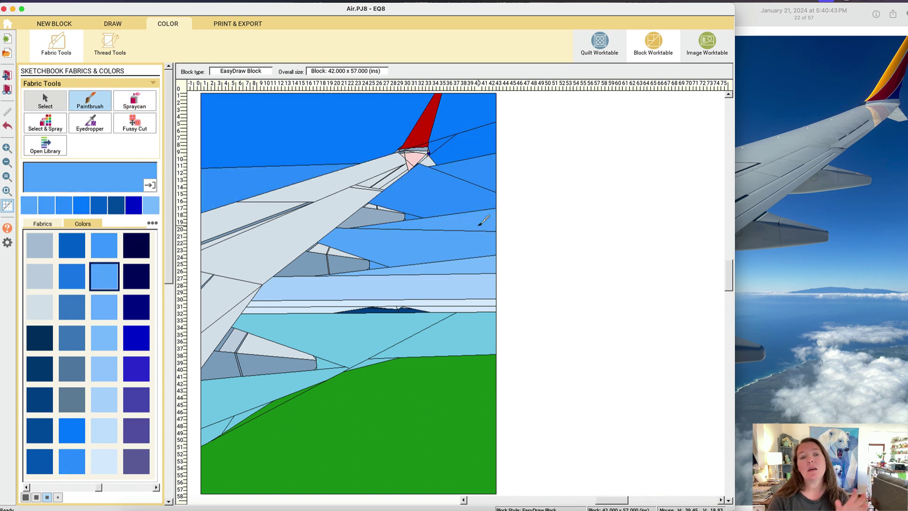
left_click(7, 130)
Fill the sky wedge just above the pale lower sky band with a slightly deeper light blue.
left_click(104, 307)
left_click(445, 269)
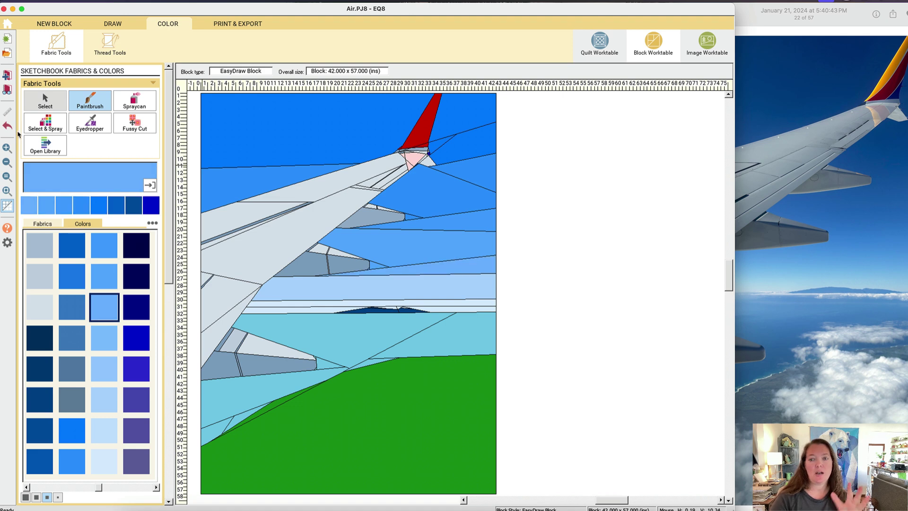
Fill the leftover dark slivers around the winglet's base with the adjoining sky blues.
left_click(4, 151)
left_click_drag(375, 126, 435, 172)
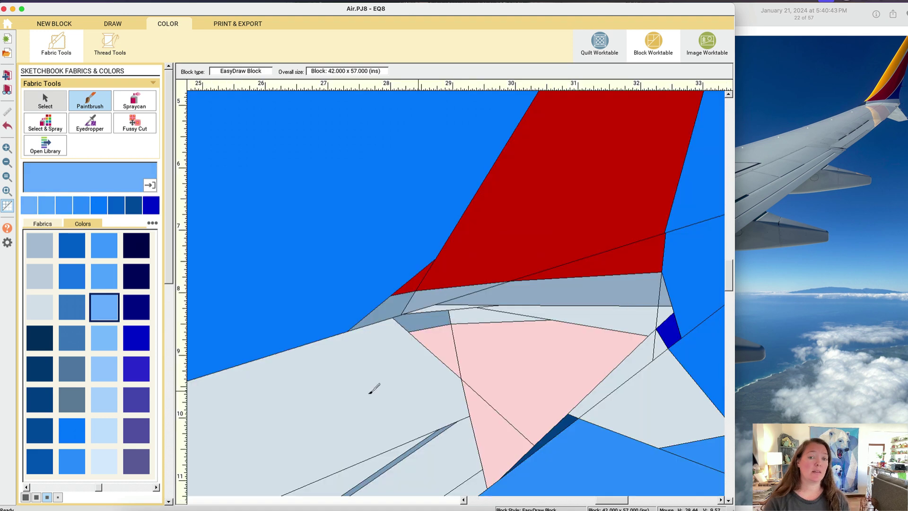
left_click(98, 122)
left_click(221, 175)
left_click(99, 122)
left_click(576, 447)
left_click(563, 426)
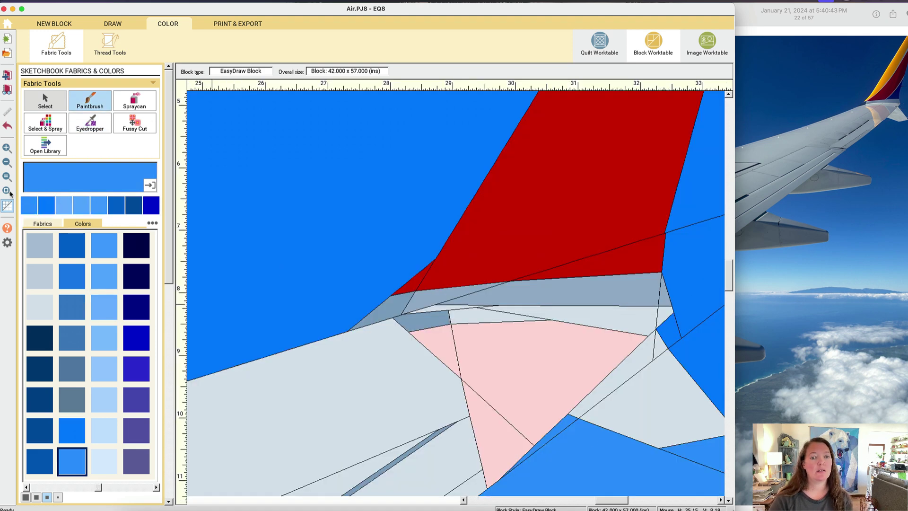
left_click(8, 192)
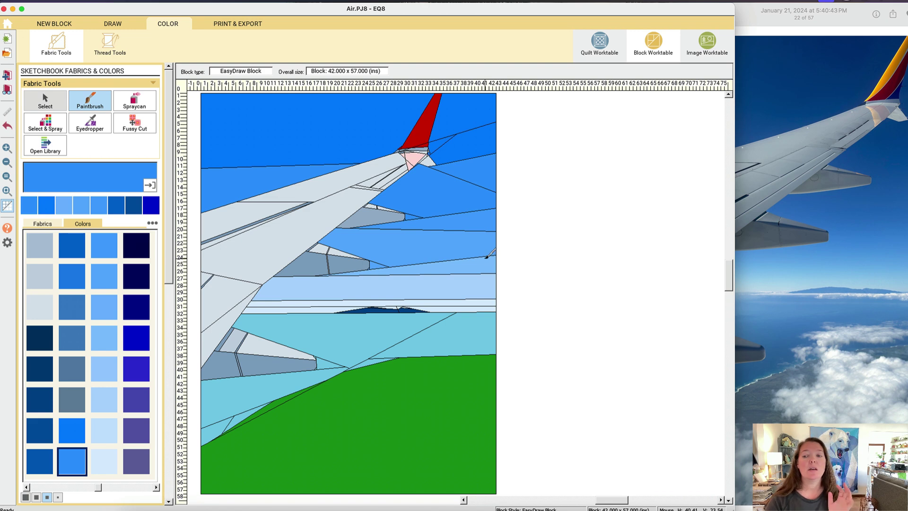
Preview the block's printout with the fabrics shown, then close the preview.
left_click(237, 24)
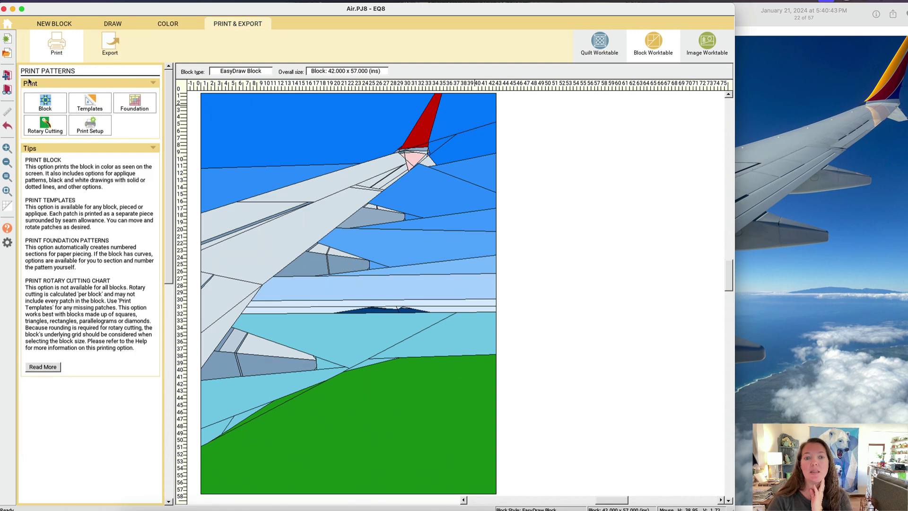
left_click(45, 103)
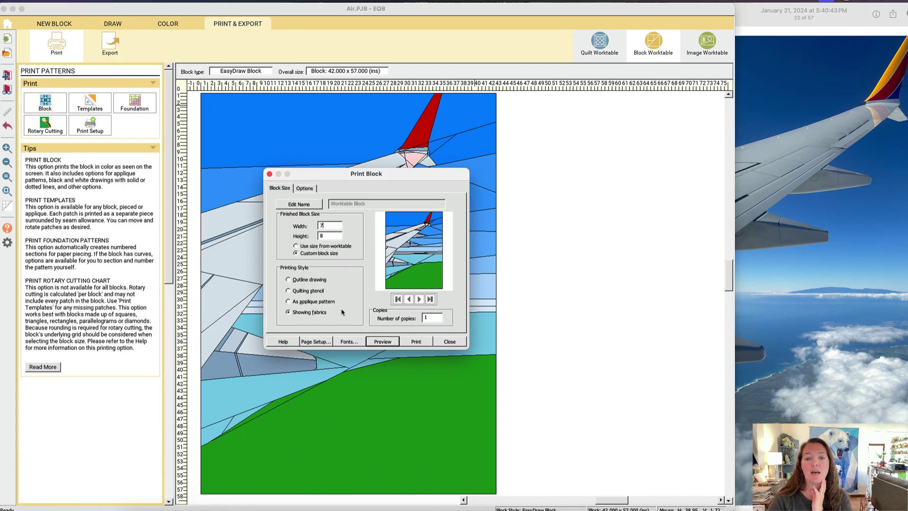
left_click(383, 341)
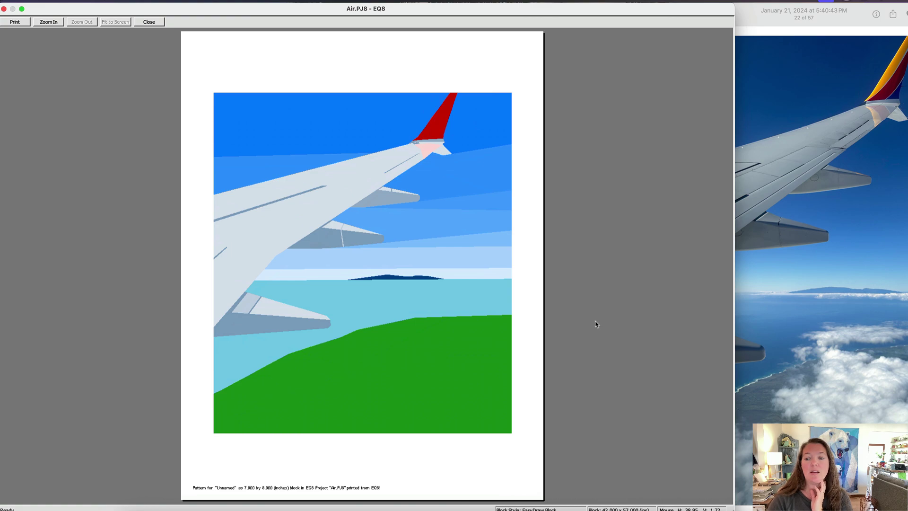
left_click(148, 22)
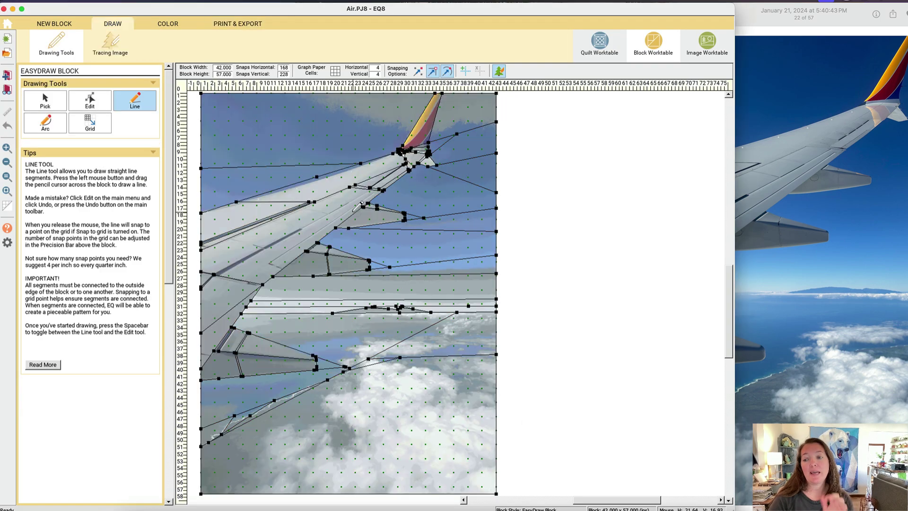
Trace more of the wing's panel lines, including two short cross seams between its long stripes.
left_click(411, 182)
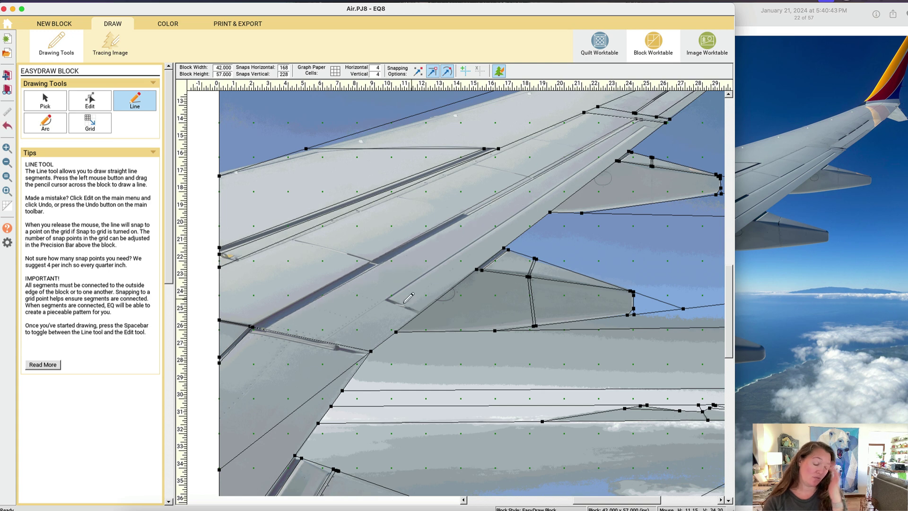
left_click_drag(293, 238, 371, 260)
left_click_drag(471, 162, 530, 175)
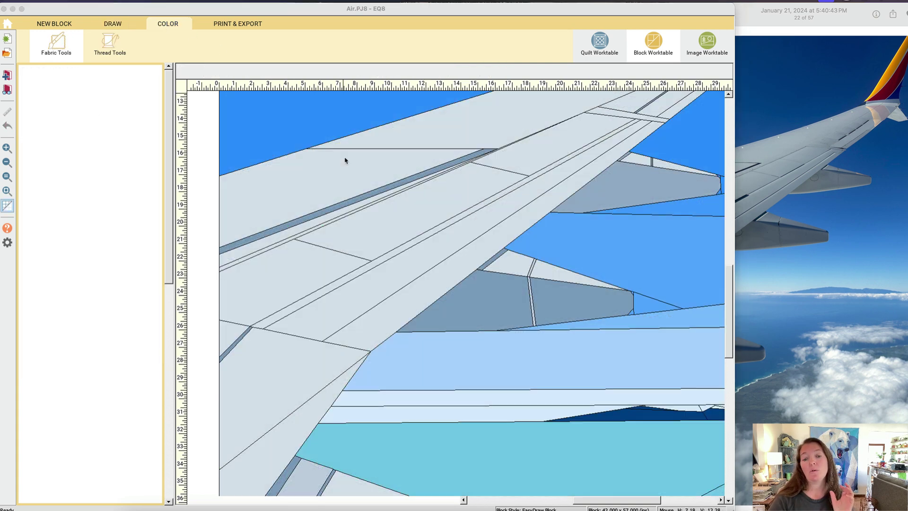
Fill the newly traced long stripe along the wing with the grey-blue sampled from the existing wing stripe.
left_click(355, 276)
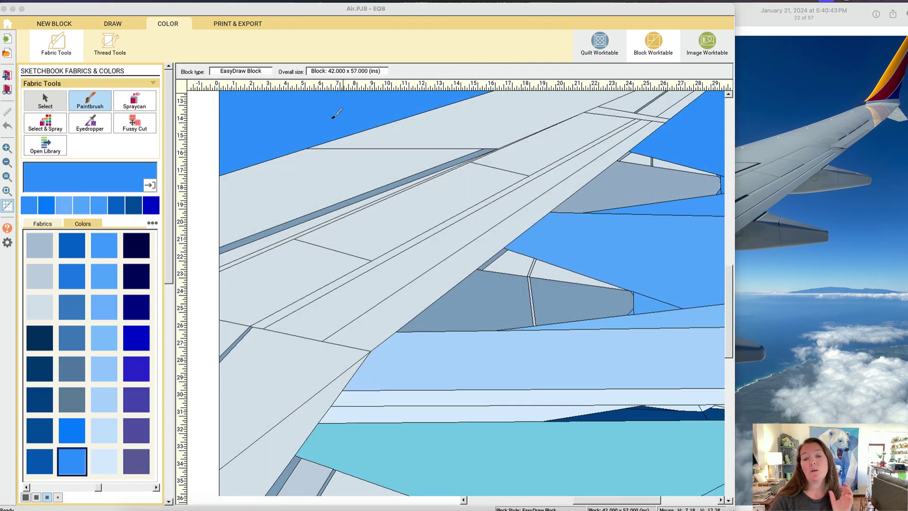
left_click(88, 124)
left_click(402, 182)
left_click(544, 173)
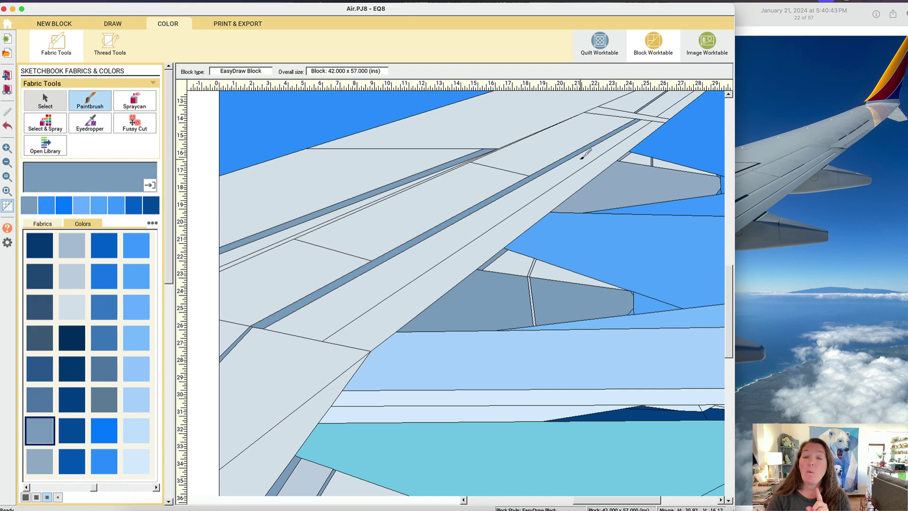
left_click(112, 24)
left_click(167, 23)
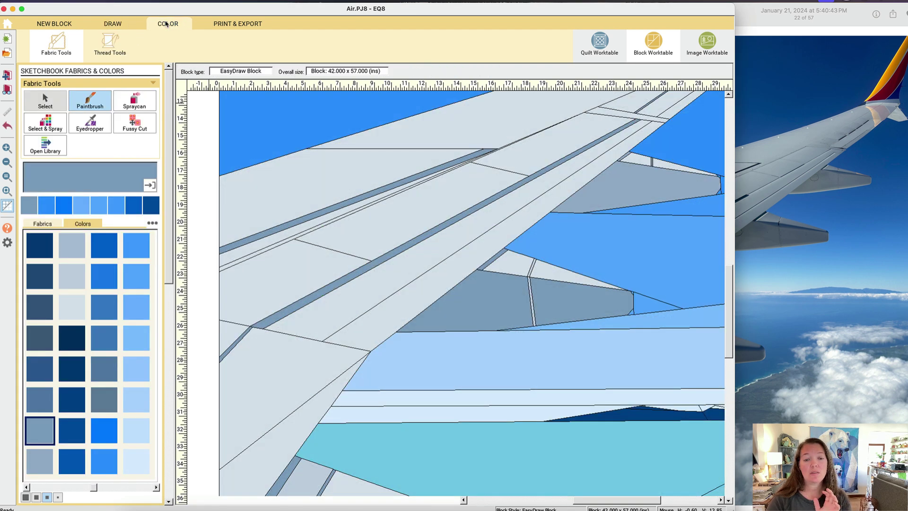
left_click(112, 24)
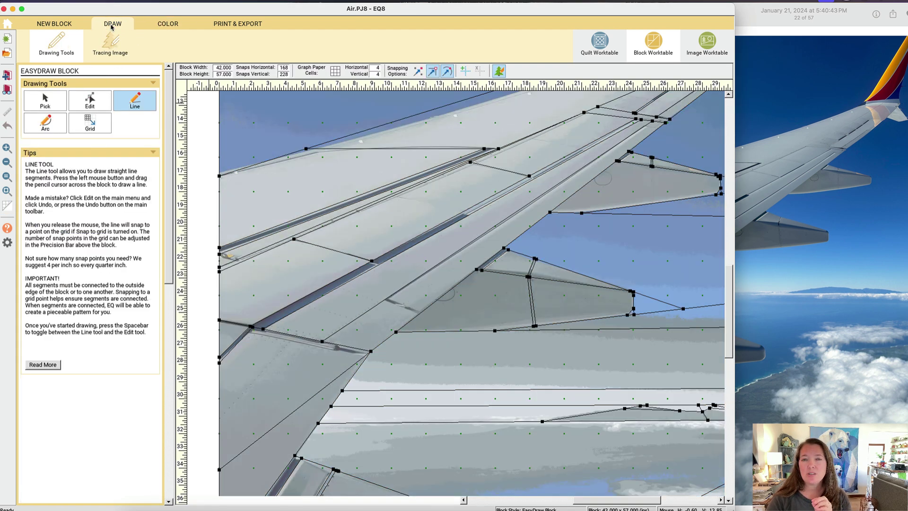
Recolor all of the winglet's red patches with a deeper crimson red.
left_click(7, 190)
left_click_drag(380, 188, 496, 90)
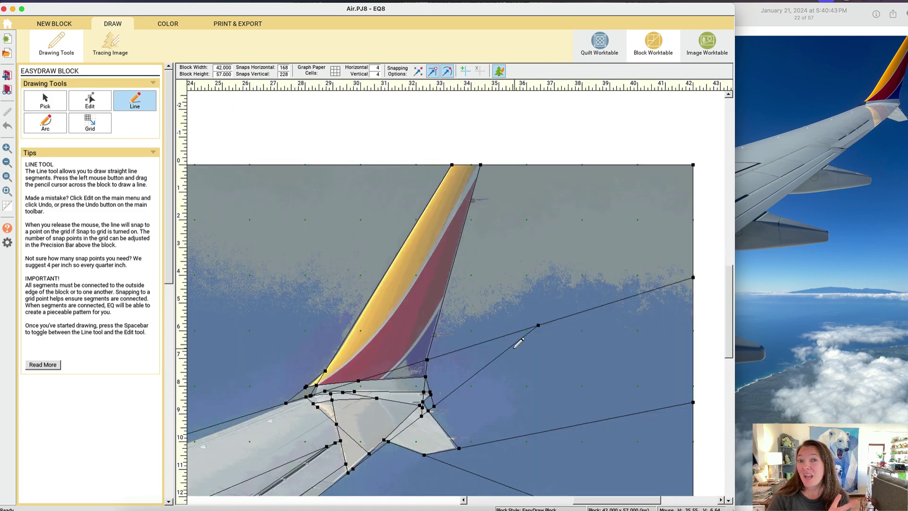
scroll(518, 334, "down", 4)
scroll(516, 336, "up", 4)
left_click(173, 25)
left_click(89, 122)
left_click(361, 328)
left_click(439, 279)
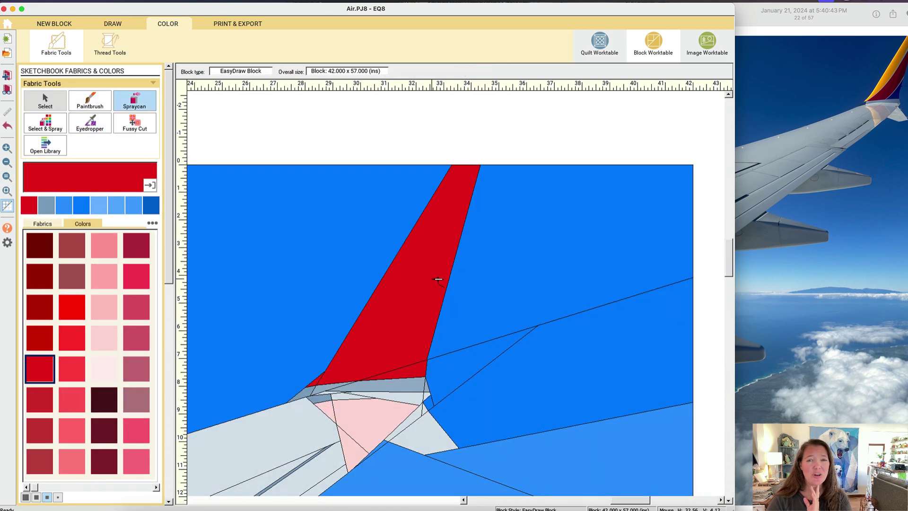
left_click(44, 408)
left_click(411, 345)
Recolor the pale pink patches at the winglet's base with a muted coral red.
left_click(72, 457)
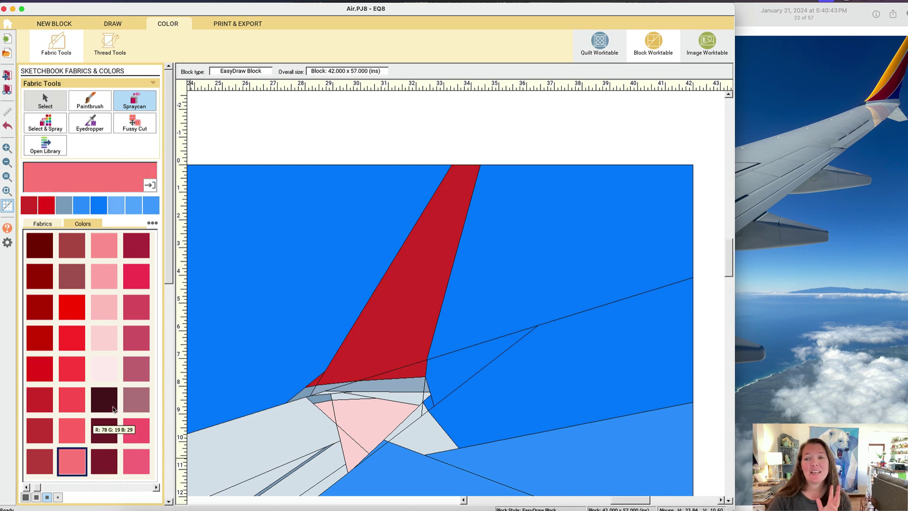
left_click(145, 488)
left_click(72, 307)
left_click(359, 416)
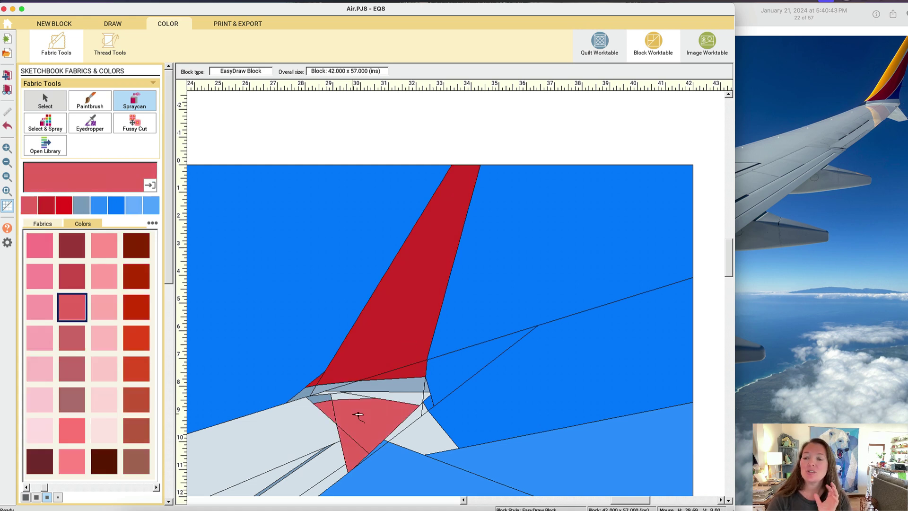
left_click(7, 191)
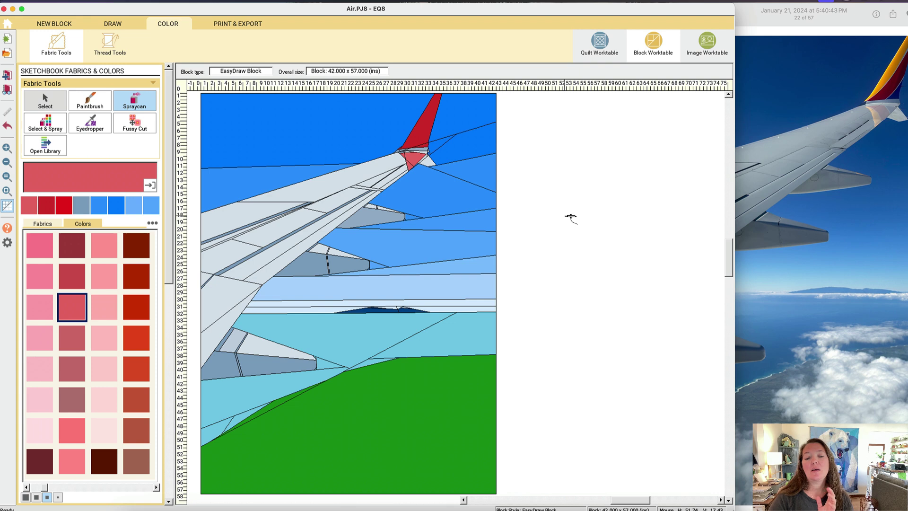
Preview the block's custom-size printout showing fabrics, then set its finished width to 9 inches.
left_click(112, 23)
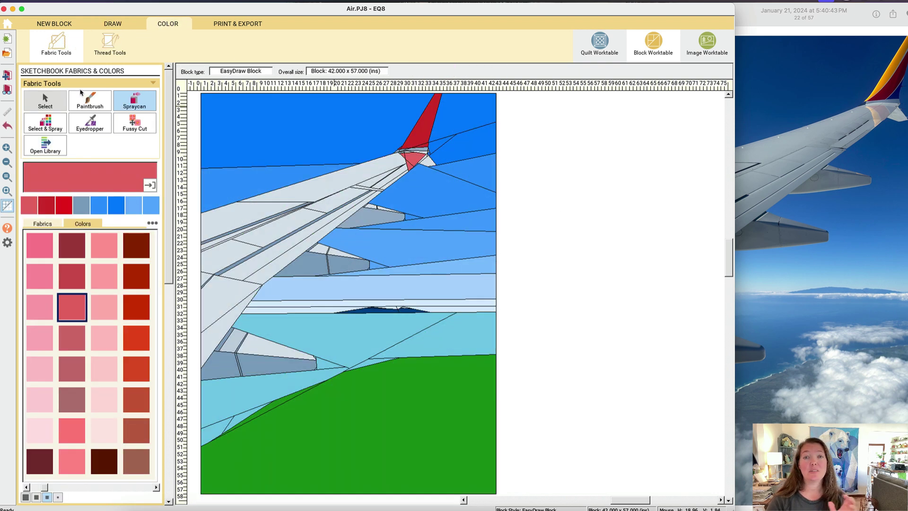
left_click(114, 26)
left_click(173, 26)
left_click(242, 27)
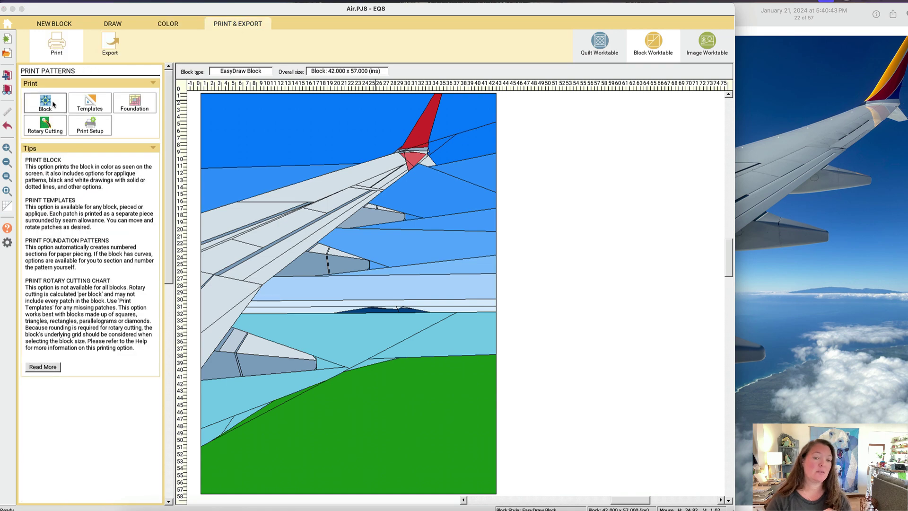
left_click(45, 103)
left_click(312, 253)
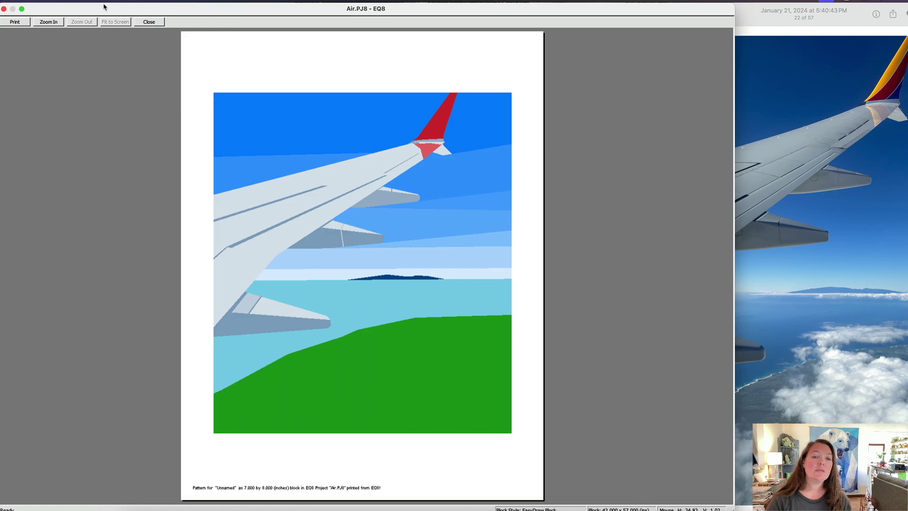
left_click(151, 22)
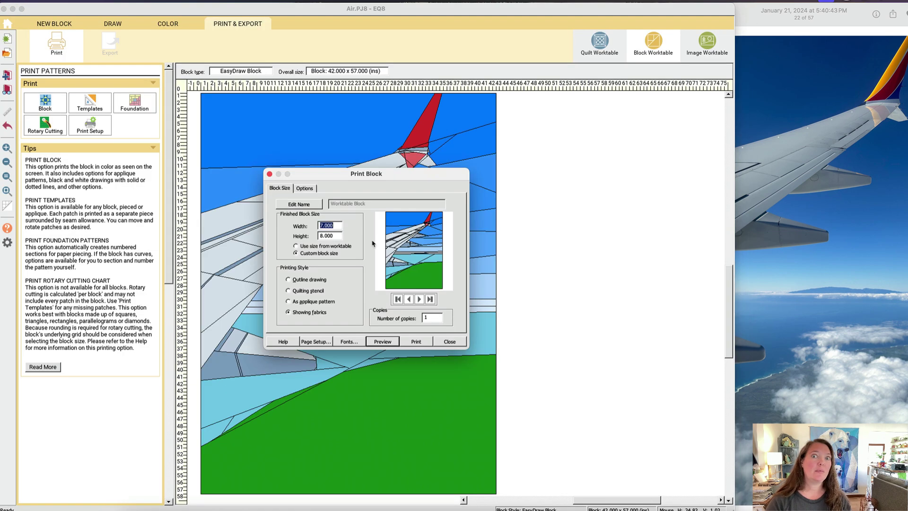
type("9")
key("Return")
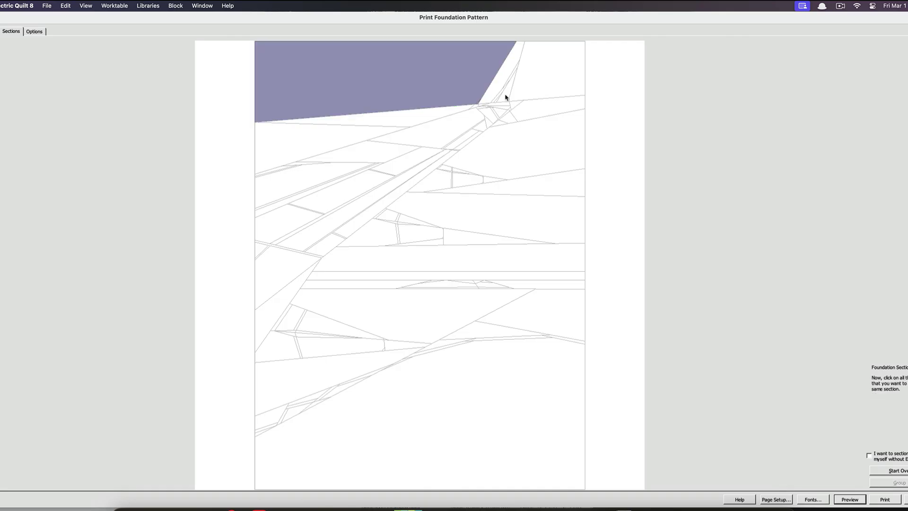
Group the winglet, the sky patch beside it, and the winglet's base patches into foundation sections.
left_click(504, 95)
left_click(561, 97)
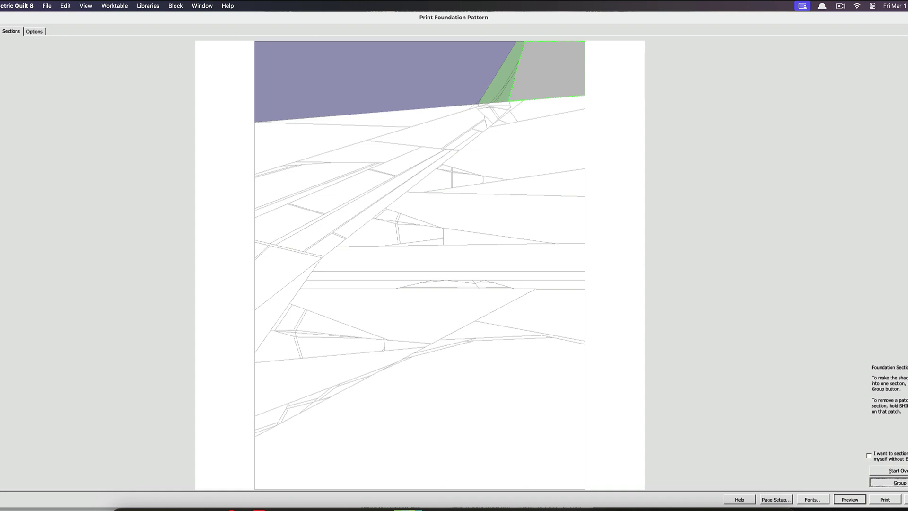
left_click(904, 481)
left_click(488, 109)
left_click(498, 123)
left_click(876, 481)
Group the wingtip patches and the panels along the wing's upper edge into foundation sections.
left_click(480, 125)
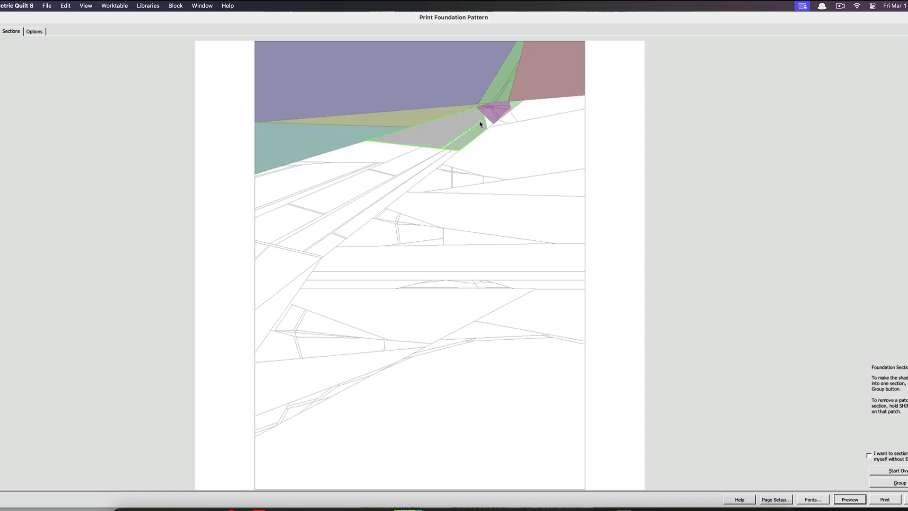
left_click(488, 124)
left_click(900, 482)
left_click(304, 178)
left_click(358, 166)
left_click(900, 482)
left_click(360, 153)
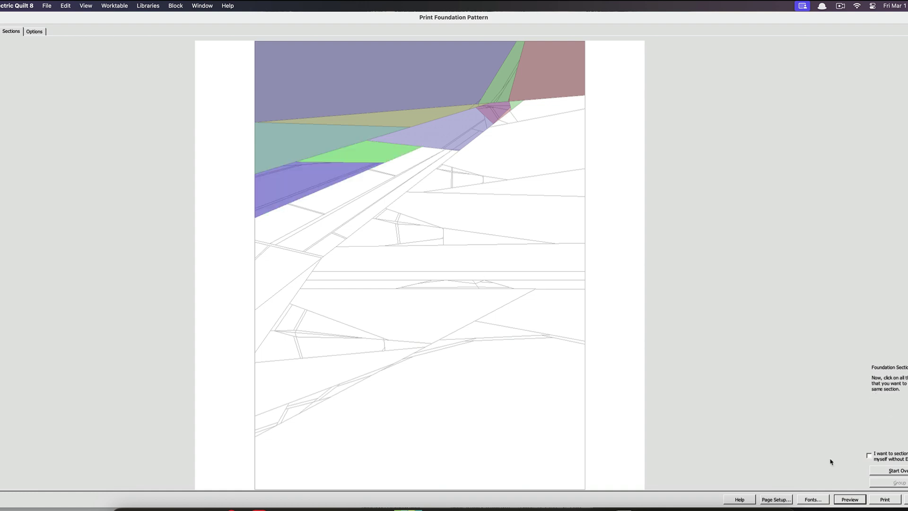
left_click(899, 482)
Group the wing's two long striped panels and the panel near its root into separate foundation sections.
left_click(283, 222)
left_click(900, 482)
left_click(335, 237)
left_click(899, 482)
left_click(266, 253)
left_click(900, 482)
Make foundation sections from the two sky areas directly below the wingtip.
left_click(530, 113)
left_click(899, 482)
left_click(525, 146)
left_click(900, 482)
Group the upper flap fairing's patches into three foundation sections: its top edge, its body and its tip.
left_click(442, 167)
left_click(456, 170)
left_click(899, 482)
left_click(443, 179)
left_click(451, 179)
left_click(899, 482)
left_click(469, 180)
left_click(492, 179)
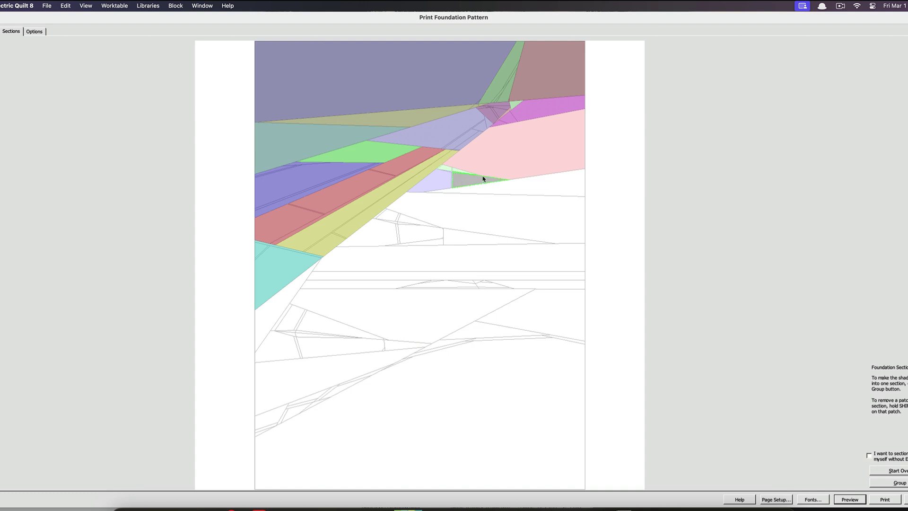
left_click(899, 482)
Make foundation sections from the two sky bands between the upper and middle flap fairings.
left_click(511, 187)
left_click(899, 482)
left_click(454, 210)
left_click(900, 483)
Group the middle flap fairing's top edge, body and lower sliver into foundation sections.
left_click(384, 213)
left_click(900, 482)
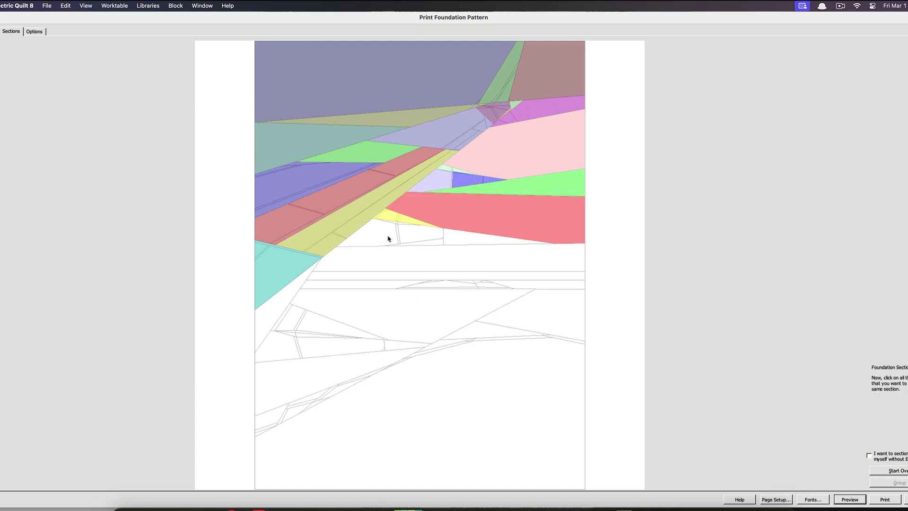
left_click(378, 234)
left_click(428, 233)
left_click(893, 482)
left_click(429, 242)
left_click(894, 482)
Group the sky wedge beyond the middle fairing, the pale horizon bands and the island strip into foundation sections.
left_click(466, 238)
left_click(894, 482)
left_click(466, 258)
left_click(893, 482)
left_click(889, 482)
left_click(407, 282)
left_click(893, 482)
left_click(500, 286)
left_click(893, 482)
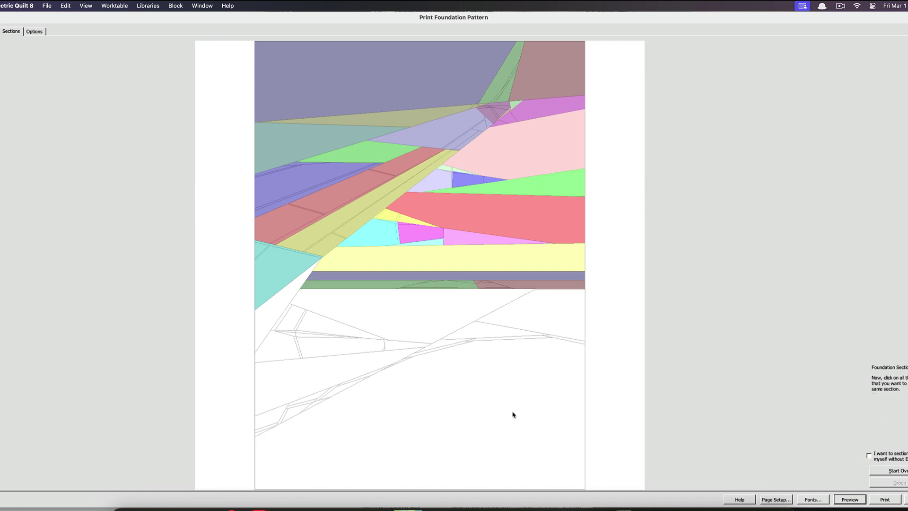
Group the large land area with the adjoining sea patches beside the coastline into one foundation section.
left_click(518, 424)
left_click(474, 333)
left_click(529, 310)
left_click(893, 482)
Group the small shoreline patches and the sea wedge above them into foundation sections.
left_click(270, 419)
left_click(893, 482)
left_click(286, 413)
left_click(894, 483)
left_click(335, 391)
left_click(893, 482)
left_click(300, 378)
left_click(893, 482)
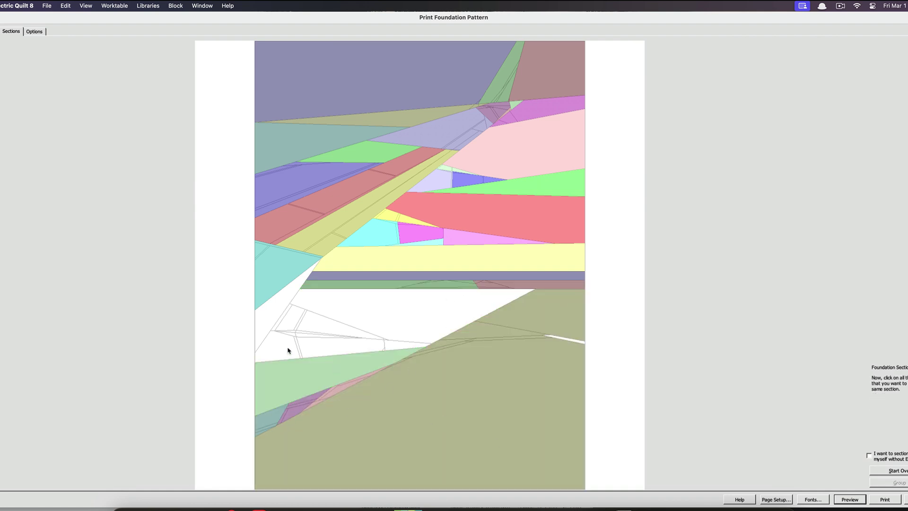
Make foundation sections from the sea area above the lower flap fairing and the fairing's upper half.
left_click(429, 324)
left_click(893, 482)
left_click_drag(284, 314, 377, 339)
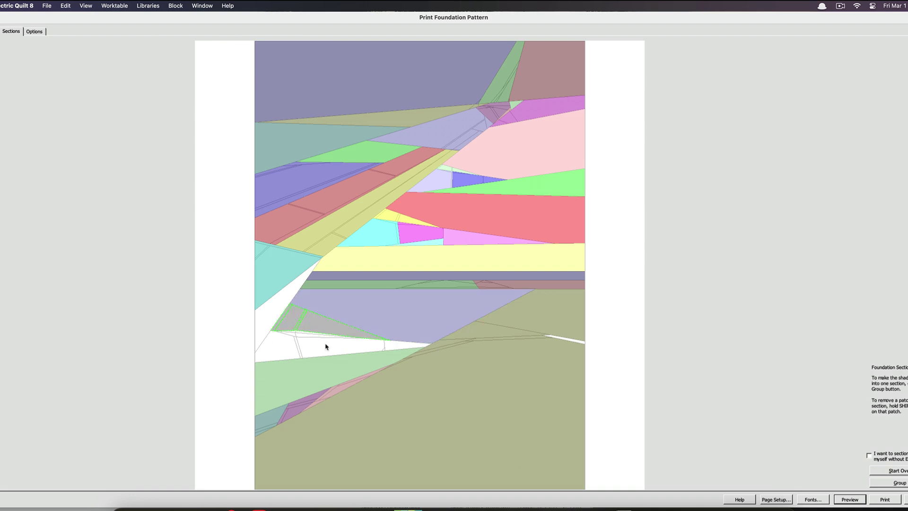
left_click(331, 327, "shift")
left_click(894, 482)
left_click(331, 328)
left_click(893, 482)
Group the lower flap fairing's bottom half and the remaining wing patch into foundation sections.
left_click(340, 347)
left_click(402, 344)
left_click(894, 483)
left_click(279, 348)
left_click(891, 482)
Move the small shoreline sections off the overlapping pieces and onto the free space of the last pages in the foundation preview.
left_click(213, 462)
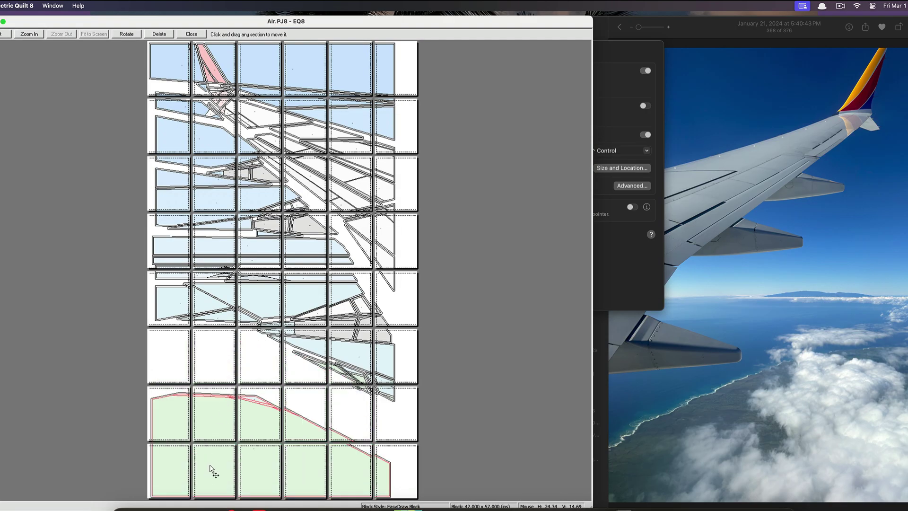
left_click_drag(368, 377, 411, 458)
left_click(29, 34)
left_click_drag(284, 345, 421, 497)
left_click_drag(253, 119, 270, 268)
left_click_drag(368, 165, 435, 423)
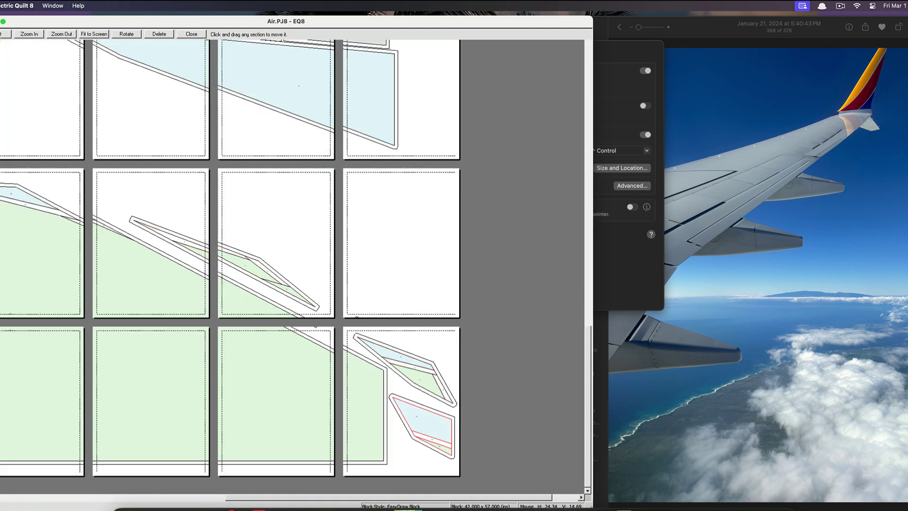
left_click(61, 34)
Spread the sea sections and lower fairing sections over the empty sixth and seventh page rows.
left_click_drag(347, 350, 366, 406)
left_click_drag(322, 337, 331, 370)
left_click(384, 336)
left_click_drag(383, 336, 398, 367)
left_click_drag(183, 304, 180, 351)
left_click_drag(217, 315, 203, 366)
left_click_drag(348, 309, 359, 366)
left_click_drag(363, 306, 398, 343)
Nudge the first-row sky and winglet sections apart and place the two island strips in the fifth page row.
left_click_drag(307, 75, 326, 77)
left_click_drag(213, 66, 218, 67)
left_click(274, 302)
left_click_drag(282, 173, 288, 146)
left_click_drag(250, 277, 312, 318)
left_click_drag(214, 276, 347, 307)
Move the middle fairing sections and the adjoining sky sliver into free space in the fifth and sixth page rows.
left_click_drag(242, 222, 309, 331)
mouse_move(273, 245)
left_mouse_down()
mouse_move(270, 287)
mouse_move(269, 240)
left_mouse_up()
left_click_drag(313, 228, 316, 291)
left_click_drag(273, 226, 400, 303)
left_click_drag(261, 236, 255, 377)
left_click_drag(283, 210, 272, 360)
Move an upper fairing section, two sky wedges and the winglet section into the fifth page row.
left_click_drag(238, 173, 353, 275)
left_click_drag(265, 175, 311, 186)
mouse_move(250, 193)
left_mouse_down()
mouse_move(253, 281)
mouse_move(248, 181)
left_mouse_up()
left_click_drag(181, 176, 178, 307)
left_click_drag(210, 150, 211, 154)
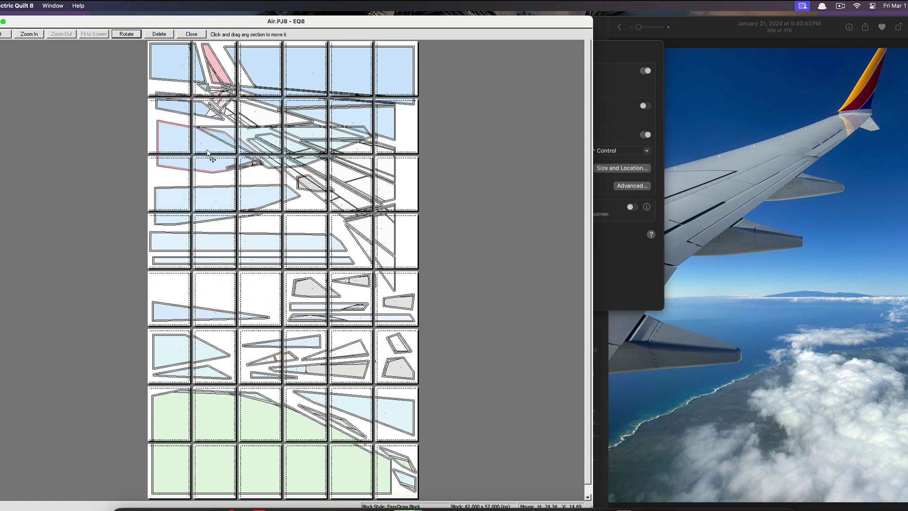
left_click_drag(174, 101, 172, 277)
left_click_drag(215, 66, 260, 295)
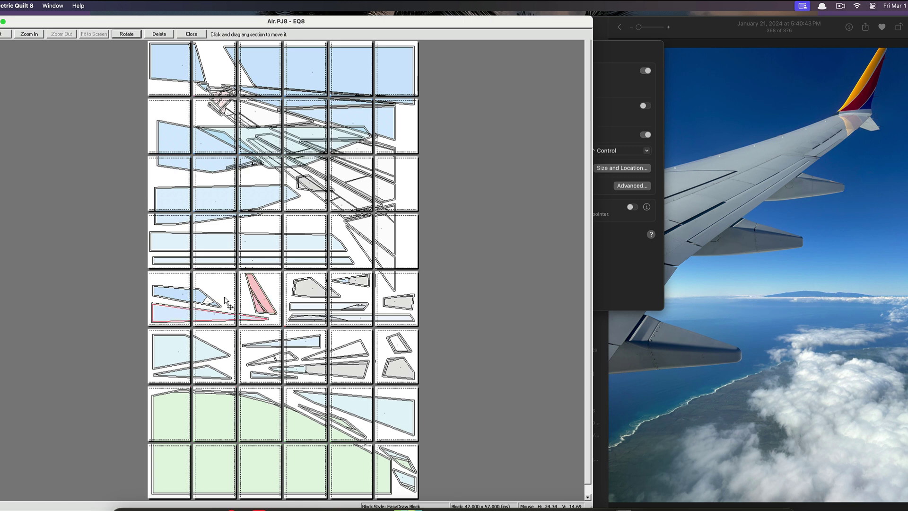
Shift the wing root section outward and place the small winglet-base and fairing pieces in the fifth and sixth page rows.
left_click_drag(383, 232, 402, 216)
left_click_drag(293, 241, 294, 243)
left_click_drag(251, 164, 180, 278)
left_click_drag(216, 110, 225, 368)
left_click_drag(203, 87, 222, 286)
Reposition the sky sections, the large sea section and the winglet across the first four page rows.
left_click_drag(219, 116, 306, 102)
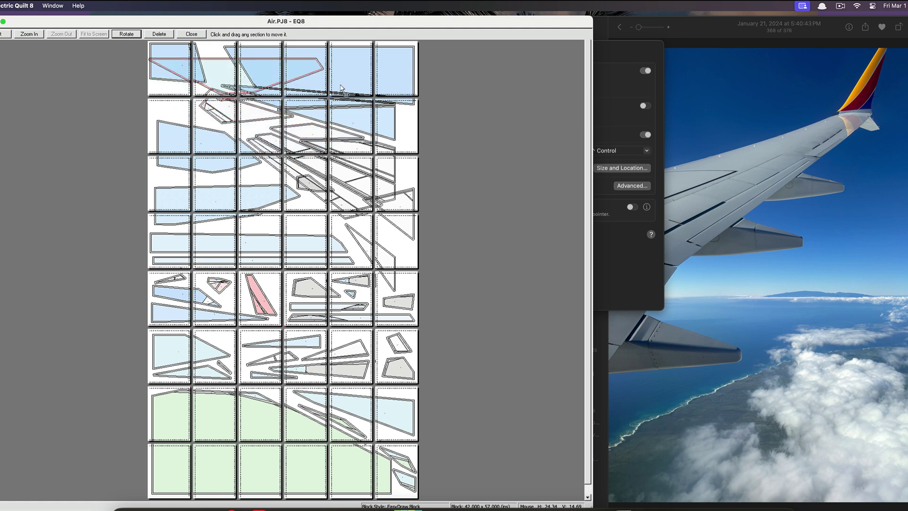
left_click_drag(175, 144, 214, 169)
left_click_drag(348, 119, 367, 131)
left_click_drag(339, 101, 360, 113)
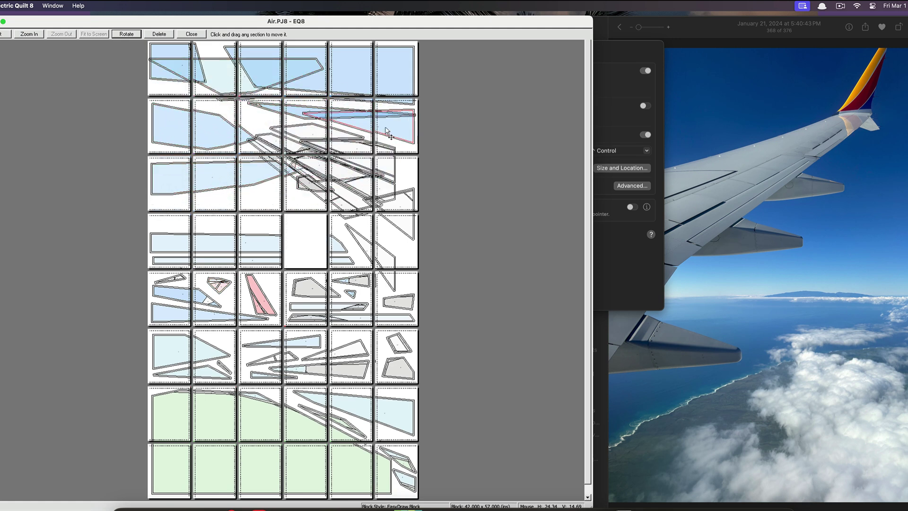
left_click_drag(199, 71, 291, 232)
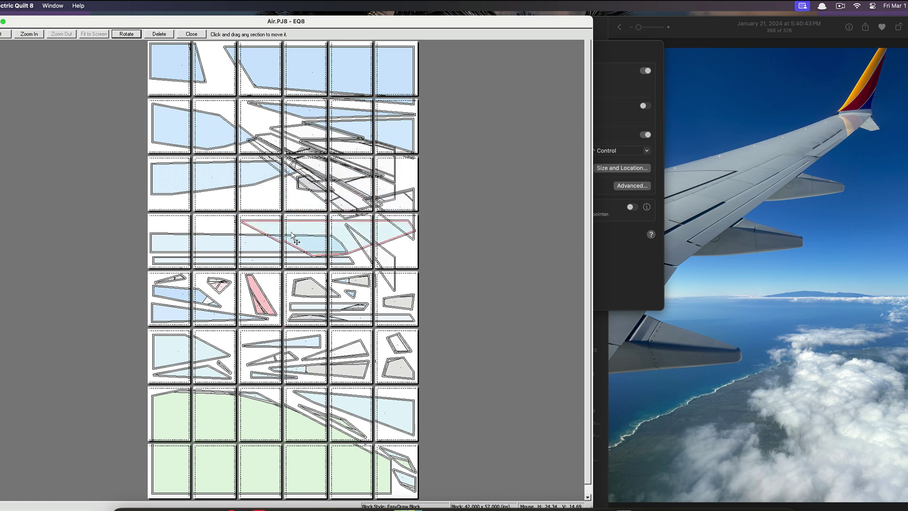
left_click_drag(259, 302, 215, 73)
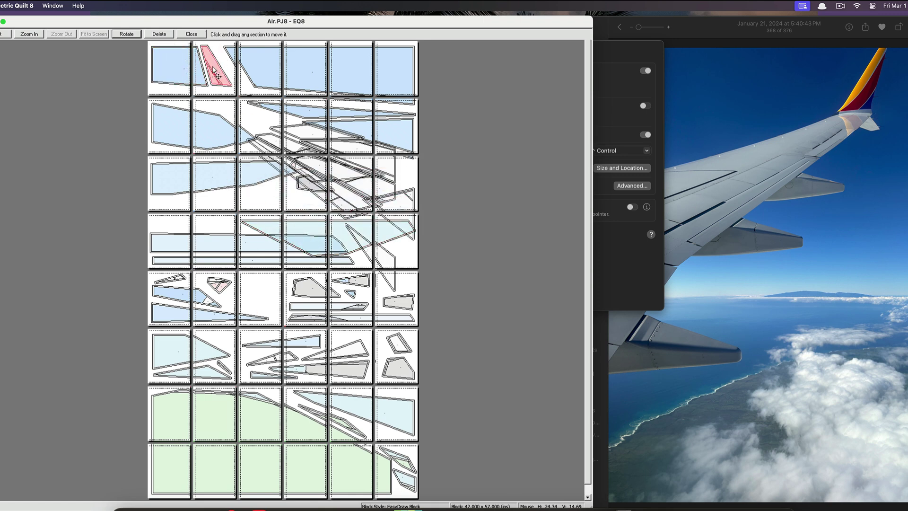
Pull the overlapping wing panel sections apart toward the first columns of the second and third page rows.
left_click_drag(371, 128, 244, 174)
left_click_drag(346, 172, 367, 162)
left_click_drag(406, 203, 201, 126)
left_click_drag(310, 183, 188, 123)
left_click_drag(378, 256, 207, 133)
left_click_drag(334, 166, 351, 159)
left_click_drag(400, 180, 397, 178)
Stack the loose wing panel sections together over the last pages of the first row.
left_click_drag(351, 159, 351, 76)
left_click_drag(211, 135, 369, 72)
left_click_drag(231, 174, 359, 73)
left_click_drag(204, 196, 359, 74)
Spread the large sea section, a long wing strip and the lower fairing section over the second to fourth page rows.
left_click_drag(229, 78, 209, 176)
left_click_drag(308, 234, 219, 117)
left_click_drag(335, 136, 334, 217)
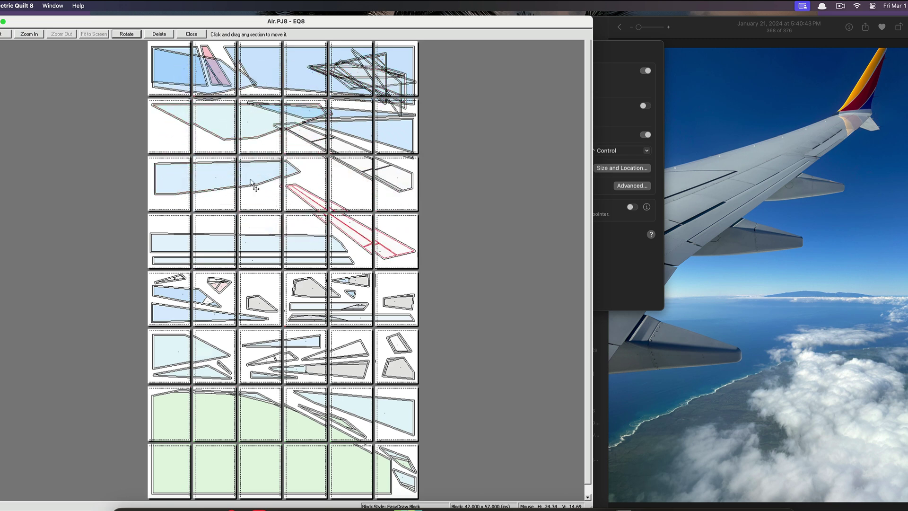
left_click_drag(352, 371, 259, 200)
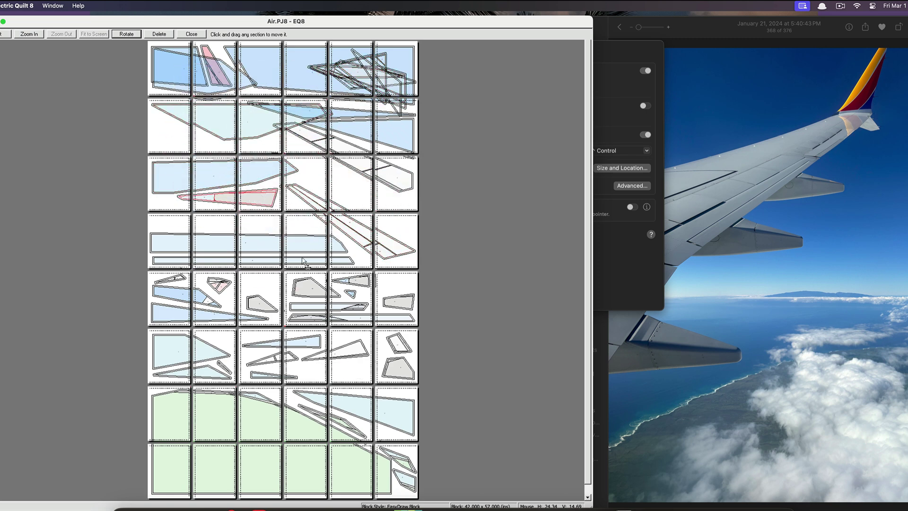
Move the small fairing and sky sections from the sixth page row onto the pile in the first row.
left_click_drag(303, 341, 387, 61)
left_click_drag(285, 357, 355, 62)
left_click_drag(265, 375, 360, 60)
left_click_drag(350, 351, 375, 68)
left_click_drag(399, 369, 367, 67)
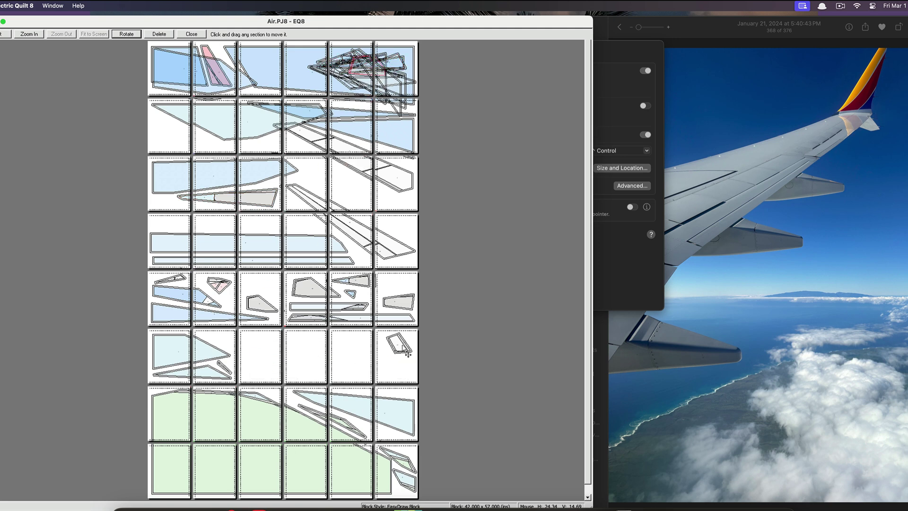
Place the large sea section in the sixth page row and nest the long wing strips across the second and third rows.
left_click_drag(237, 111, 326, 341)
left_click_drag(347, 227, 307, 160)
left_click_drag(341, 146, 342, 145)
left_click_drag(337, 114, 321, 164)
left_click_drag(256, 175, 257, 176)
left_click_drag(216, 71, 221, 128)
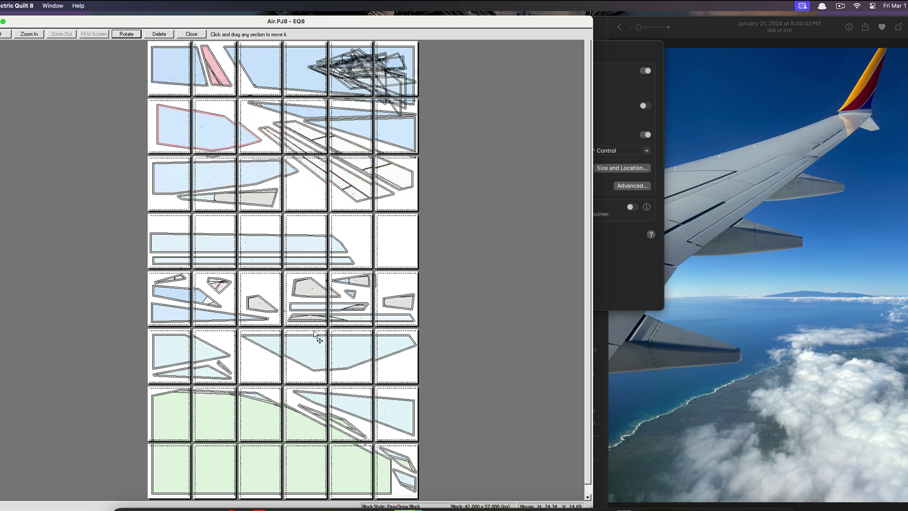
Spread the strips and fairing sections from the fifth page row over the neighbouring rows, and pull a triangular wing section off the pile.
left_click_drag(316, 320, 177, 227)
left_click_drag(312, 288, 267, 371)
left_click_drag(328, 307, 375, 376)
left_click_drag(364, 282, 273, 287)
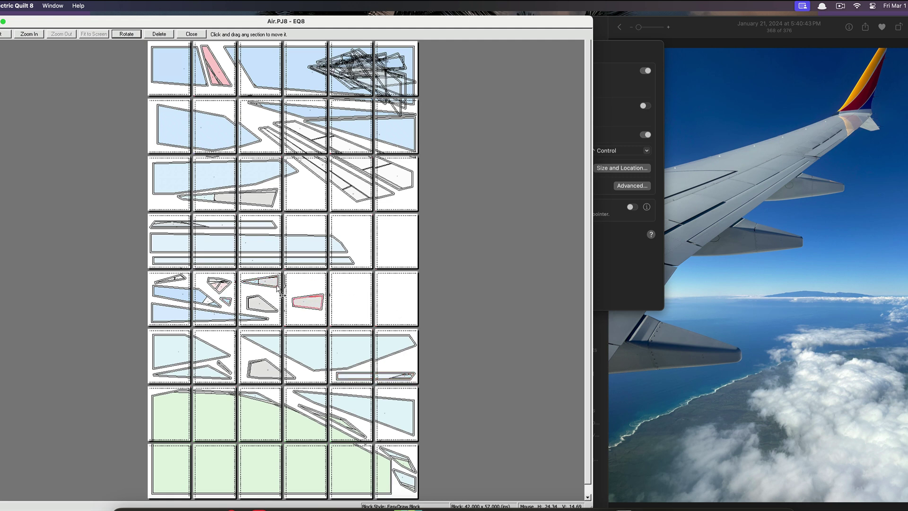
left_click_drag(401, 88, 405, 269)
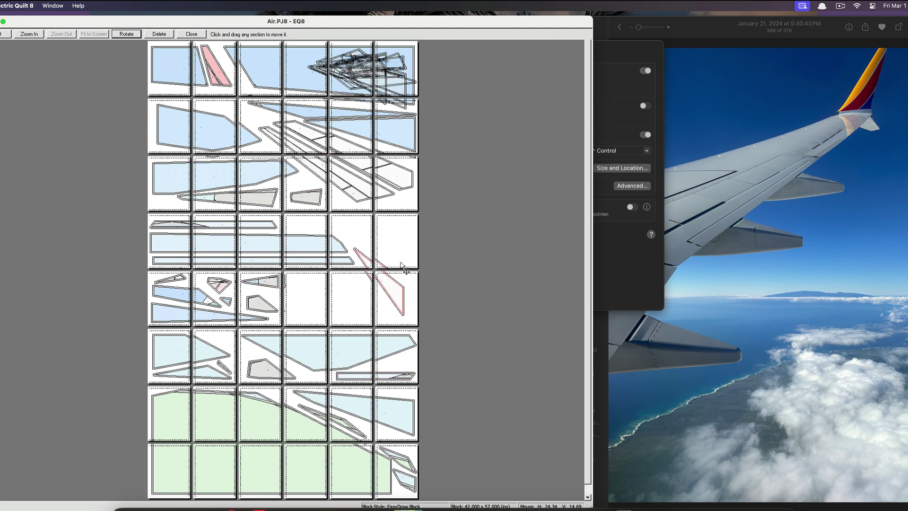
Stack the small fairing, sky and tail sections of the fifth page row onto the pile in the first row.
left_click_drag(266, 282, 302, 65)
left_click_drag(260, 303, 361, 70)
left_click_drag(219, 285, 352, 70)
left_click_drag(174, 278, 340, 66)
left_click_drag(177, 296, 327, 65)
left_click_drag(226, 300, 315, 67)
left_click_drag(203, 316, 316, 85)
Shift the long sky strips down to the fifth page row and spread wing panels from the pile over the fourth and fifth rows.
left_click_drag(278, 260, 278, 316)
left_click_drag(273, 240, 275, 298)
left_click_drag(242, 225, 243, 282)
left_click_drag(387, 281, 393, 250)
left_click_drag(301, 72, 237, 64)
left_click_drag(399, 88, 353, 251)
left_click_drag(380, 71, 391, 289)
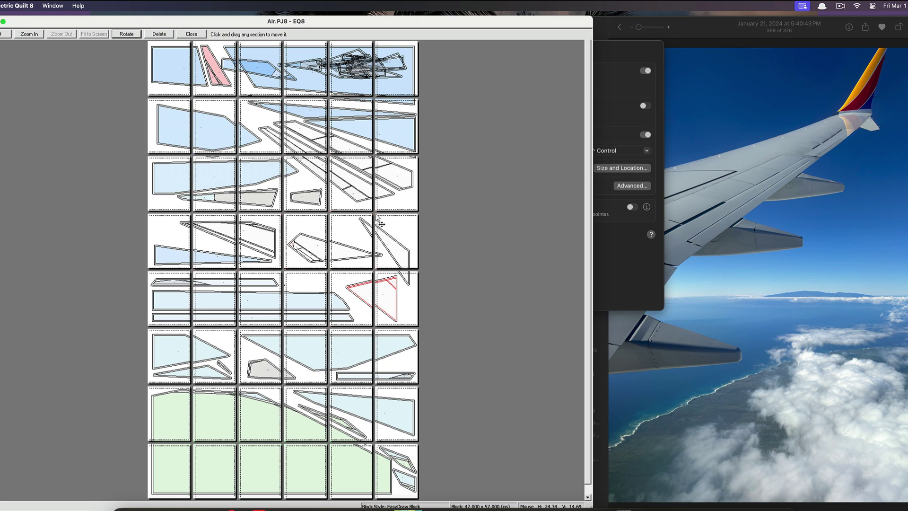
Move the triangular sea section up to the fifth page row and nest triangular wing sections and a small sea section in the seventh row.
left_click_drag(390, 416, 349, 310)
left_click(309, 306)
left_click_drag(389, 296, 414, 391)
left_click_drag(402, 249, 364, 416)
left_click_drag(404, 486, 358, 419)
Put the small coastline section in the fourth page row and adjust the sea section and long sky strips within the fifth row.
left_click_drag(290, 292, 179, 234)
left_click_drag(366, 313, 387, 296)
left_click_drag(300, 316, 301, 318)
left_click_drag(312, 300, 312, 303)
Nest the wing panels and a thin sky section together on the last three pages of the fourth row.
left_click_drag(386, 75, 392, 236)
left_click_drag(340, 225, 402, 238)
left_click_drag(316, 253, 316, 240)
left_click_drag(397, 240, 394, 260)
left_click_drag(322, 240, 322, 248)
left_click_drag(364, 225, 341, 225)
Distribute narrow wing sections and a sky section from the first row into the gaps of the third and fourth page rows.
left_click_drag(381, 60, 380, 232)
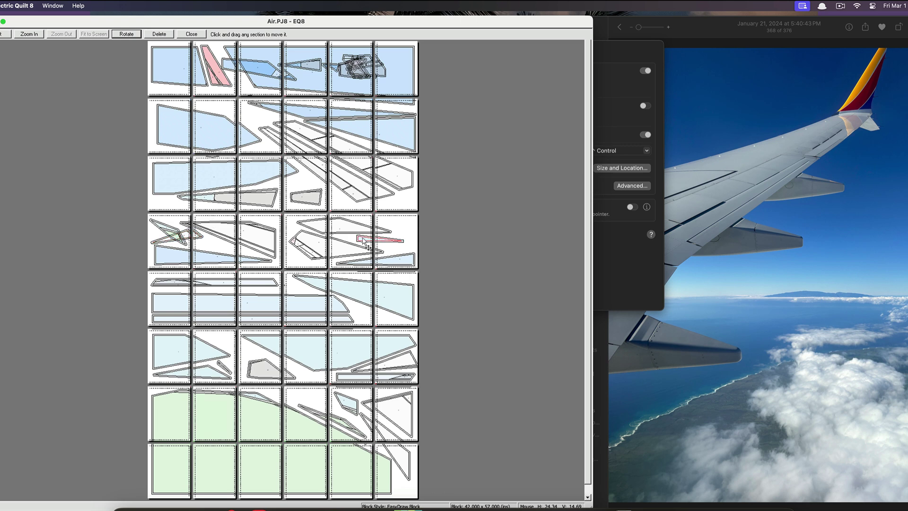
left_click_drag(378, 71, 391, 205)
left_click_drag(258, 68, 189, 240)
left_click_drag(161, 236, 293, 181)
left_click_drag(305, 199, 367, 307)
Fit the small grey fairing sections into the gaps of the second, third and seventh page rows.
left_click_drag(303, 174, 307, 197)
left_click_drag(384, 310, 308, 390)
left_click(363, 310)
left_click_drag(236, 102, 235, 101)
left_click_drag(358, 67, 262, 111)
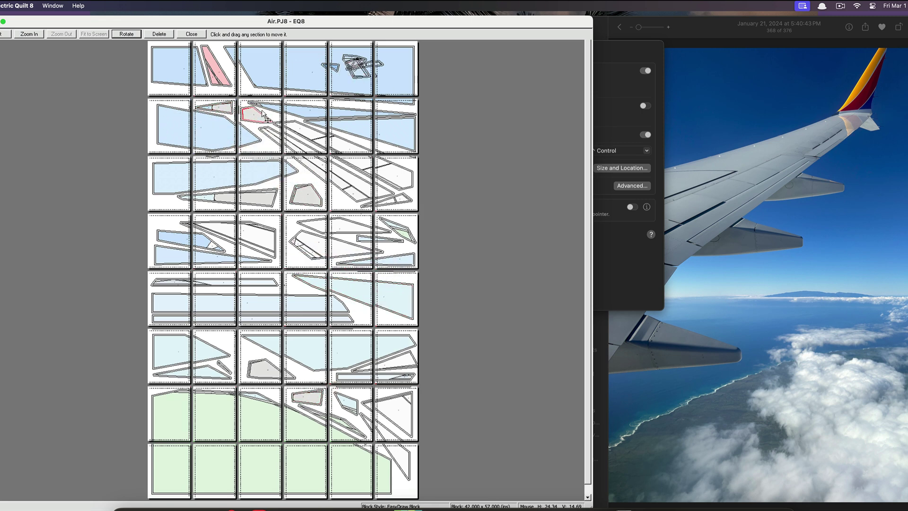
Clear the remaining small sections from the first row's pile into gaps in the second, fourth and sixth page rows.
left_click_drag(362, 242, 183, 66)
left_click_drag(215, 65, 184, 66)
left_click(219, 68)
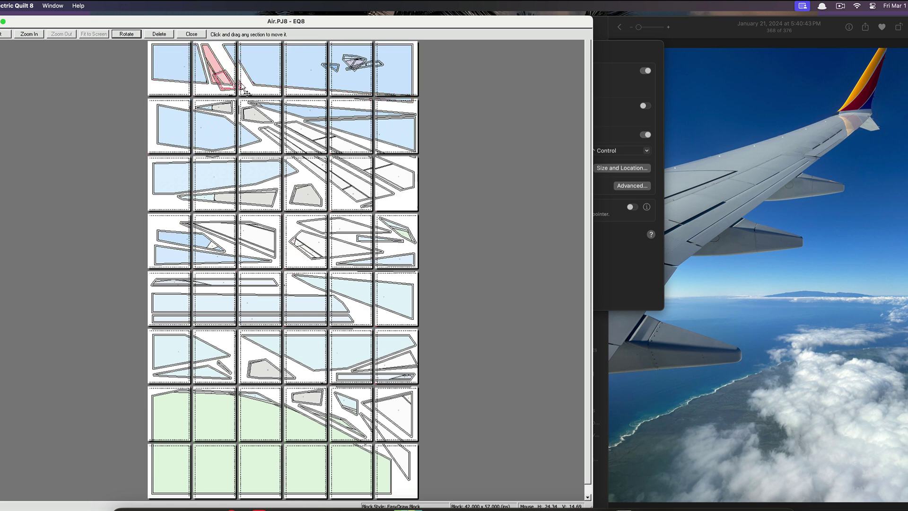
left_click_drag(268, 132, 263, 234)
left_click_drag(394, 105, 260, 140)
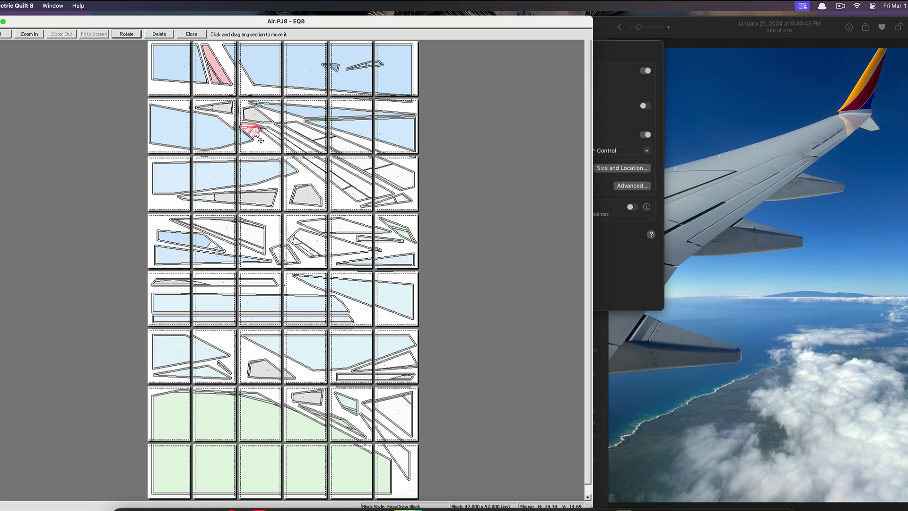
left_click_drag(356, 300, 201, 351)
left_click_drag(376, 63, 284, 141)
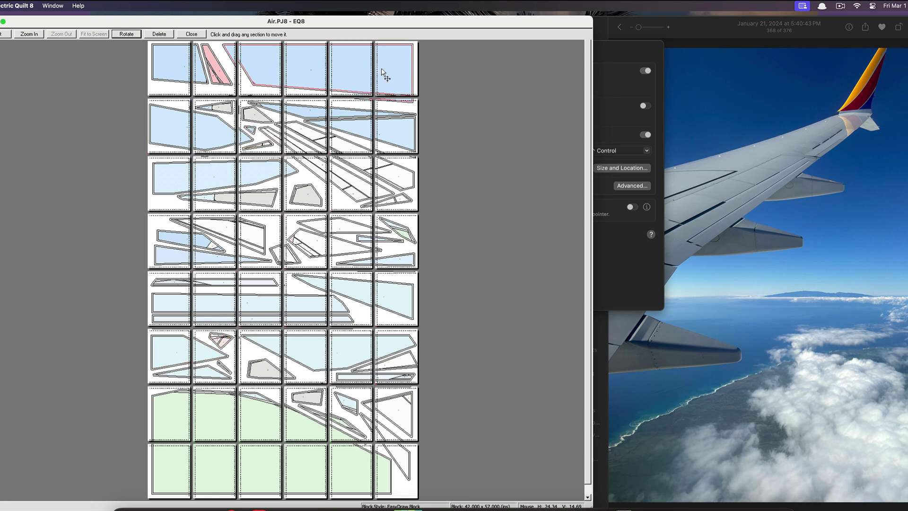
left_click_drag(383, 73, 384, 76)
left_click_drag(146, 41, 421, 500)
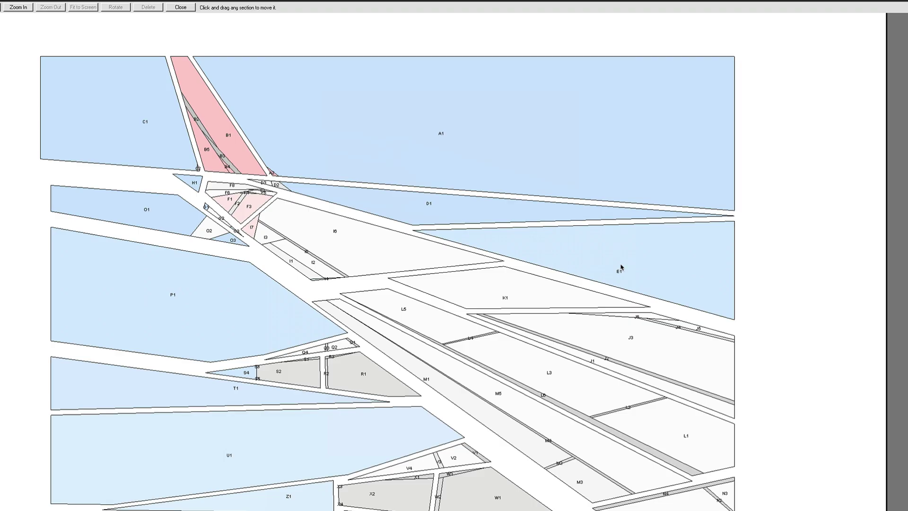
Line up sky section A, tail section B and sky section C edge to edge above the wing.
left_click(322, 98)
left_click_drag(322, 98, 317, 68)
left_click_drag(227, 141, 229, 111)
left_click_drag(166, 138, 172, 108)
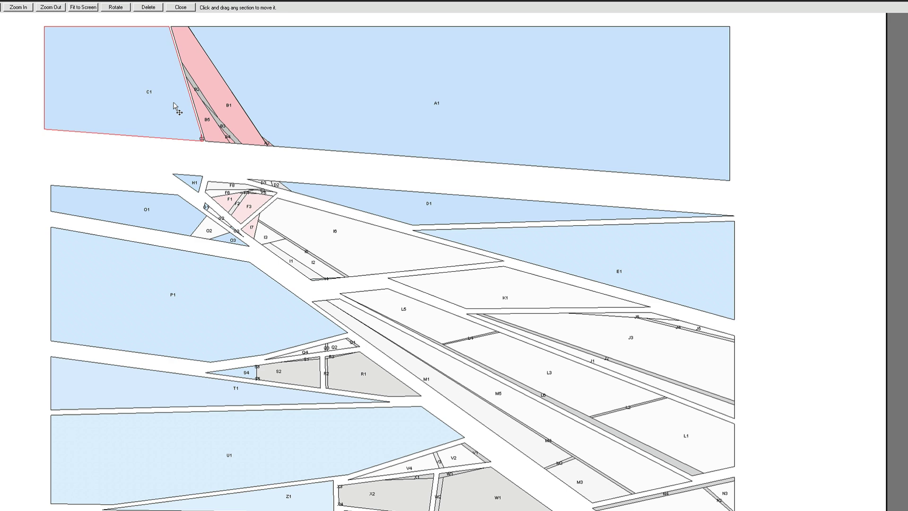
Join sky section E to D and close the gaps between wing sections F, I, J, K, L, M and N.
left_click_drag(592, 256, 589, 251)
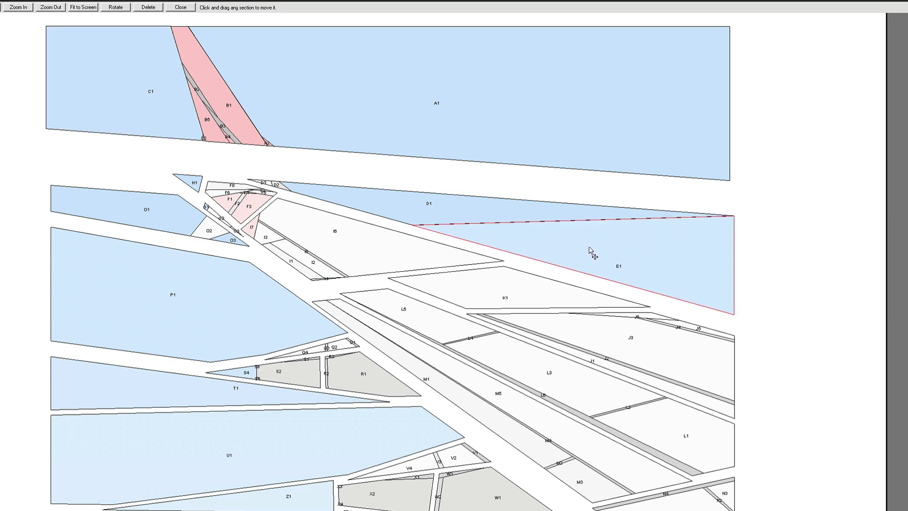
left_click_drag(589, 250, 591, 251)
left_click_drag(253, 216, 252, 213)
left_click_drag(493, 301, 498, 300)
left_click_drag(642, 336, 648, 330)
left_click_drag(504, 348, 509, 336)
left_click_drag(465, 388, 469, 369)
left_click_drag(706, 509, 711, 487)
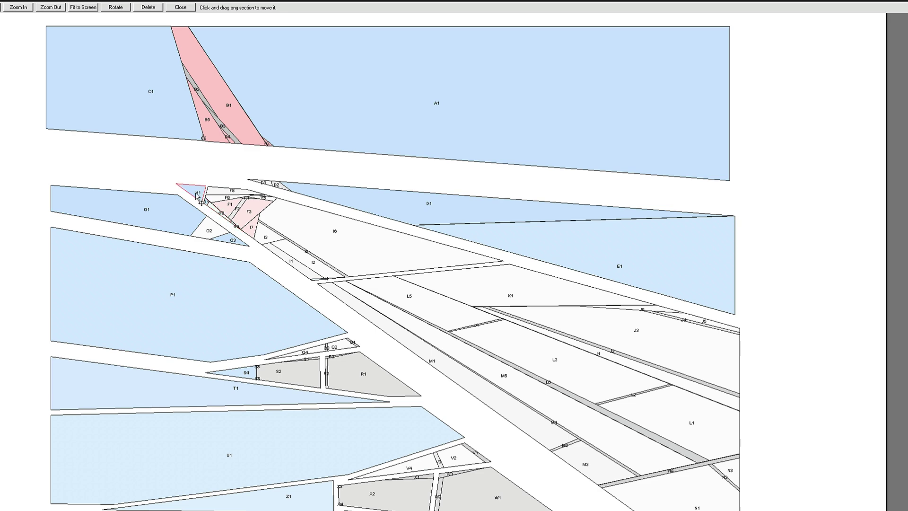
Join fairing sections R and S, and assemble W, X and Y with sky section Z beside them.
left_click_drag(194, 232, 195, 248)
scroll(270, 303, "down", 3)
left_click_drag(330, 190, 318, 203)
left_click_drag(266, 244, 265, 236)
left_click_drag(451, 339, 459, 338)
left_click_drag(425, 334, 459, 307)
left_click_drag(392, 363, 401, 356)
left_click_drag(313, 338, 330, 340)
Join sky strip b to a and strip d to c, and shift wing section q down.
scroll(406, 391, "down", 3)
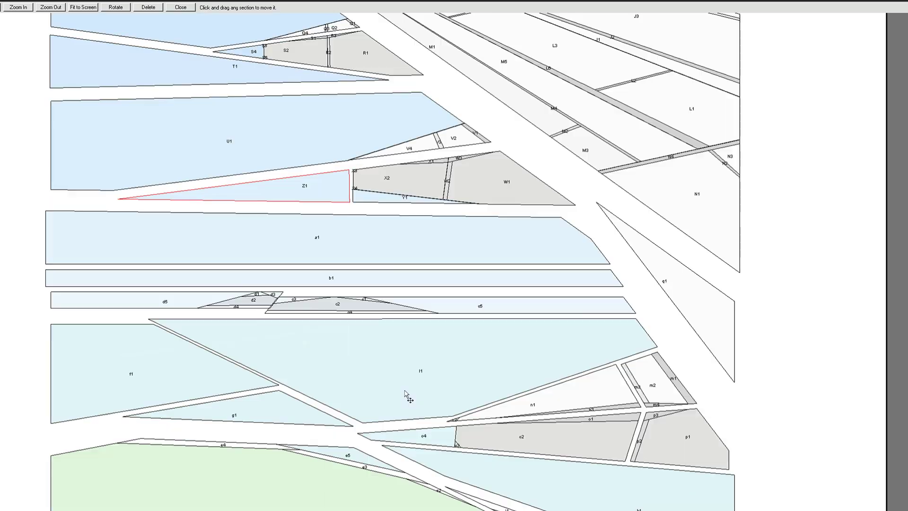
left_click_drag(665, 268, 666, 303)
left_click_drag(445, 278, 442, 288)
left_click_drag(263, 301, 260, 295)
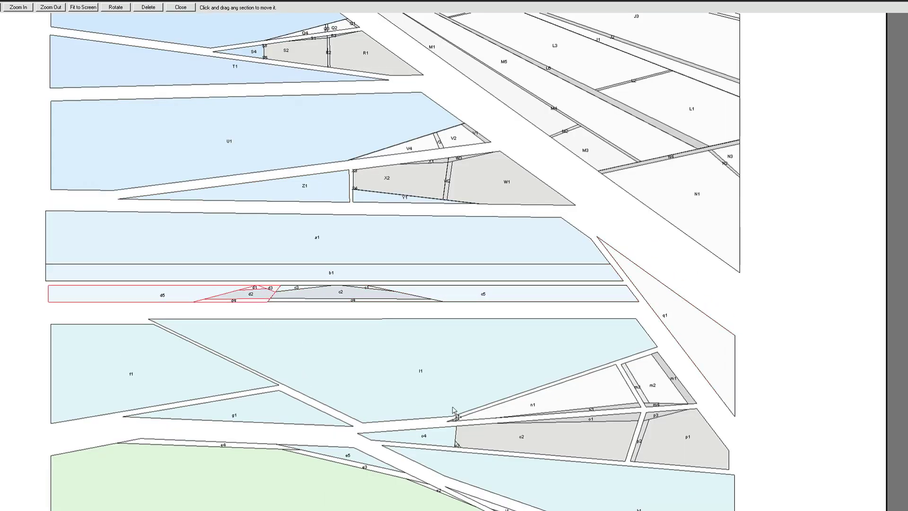
scroll(473, 378, "down", 3)
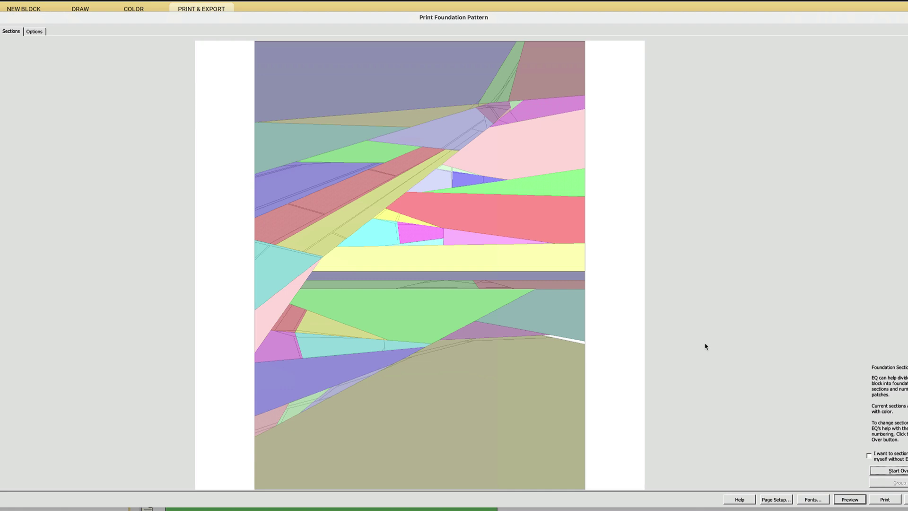
Choose a custom block size and the line drawing style for the foundation pattern printout.
left_click(34, 30)
left_click(366, 247)
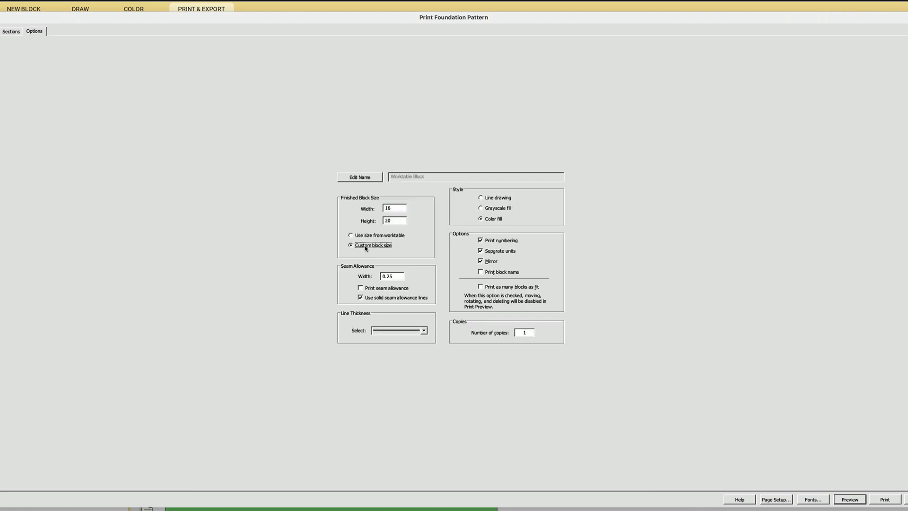
left_click(481, 198)
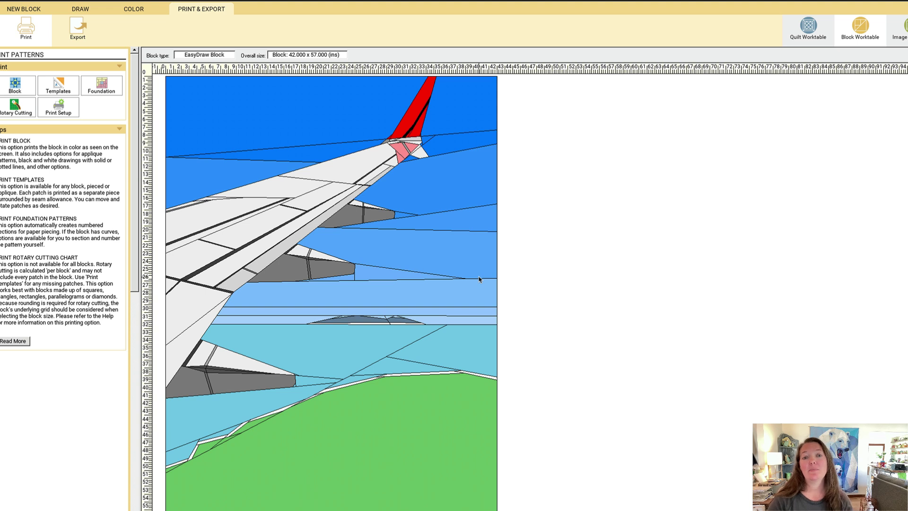
Open the block print settings for the airplane wing block.
left_click(23, 87)
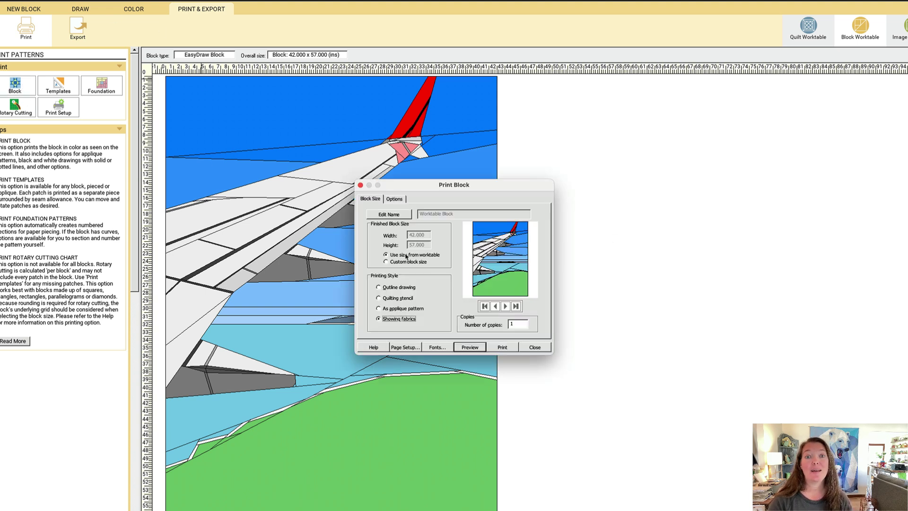